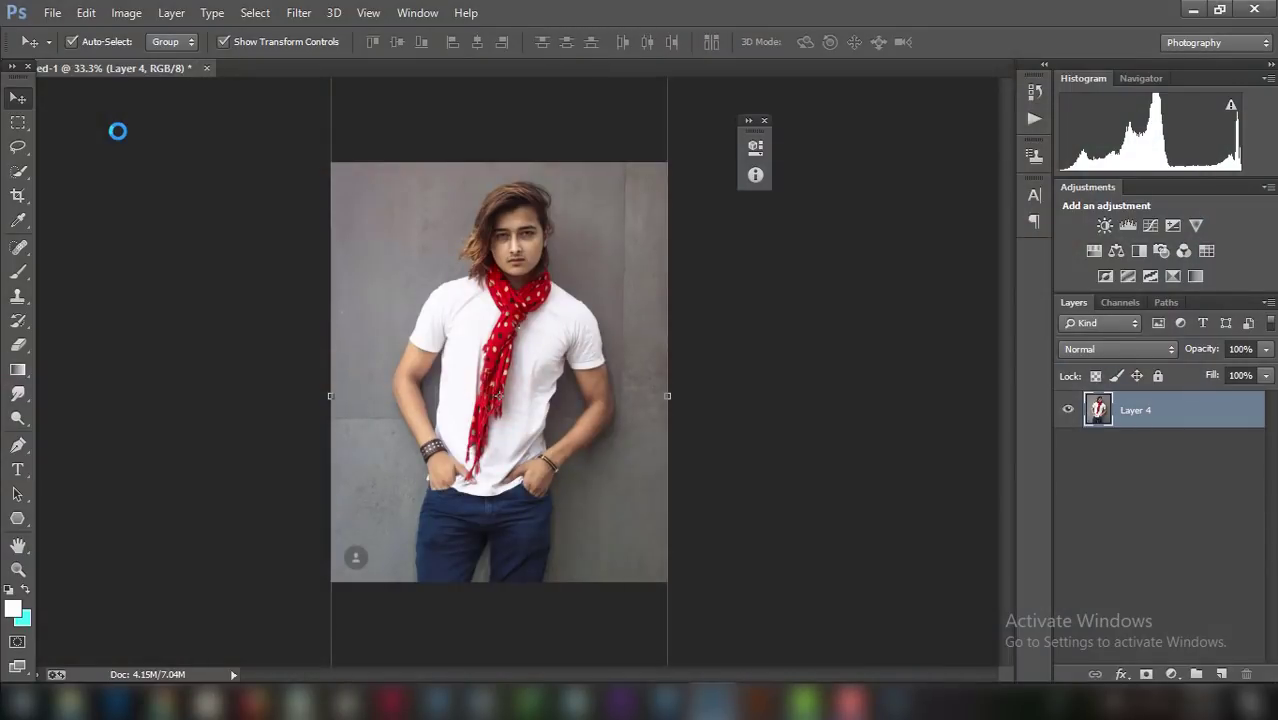
Select the photo layer and darken it with Brightness/Contrast at brightness -18, contrast -2.
{"action": "left_click", "coordinate": [18, 122]}
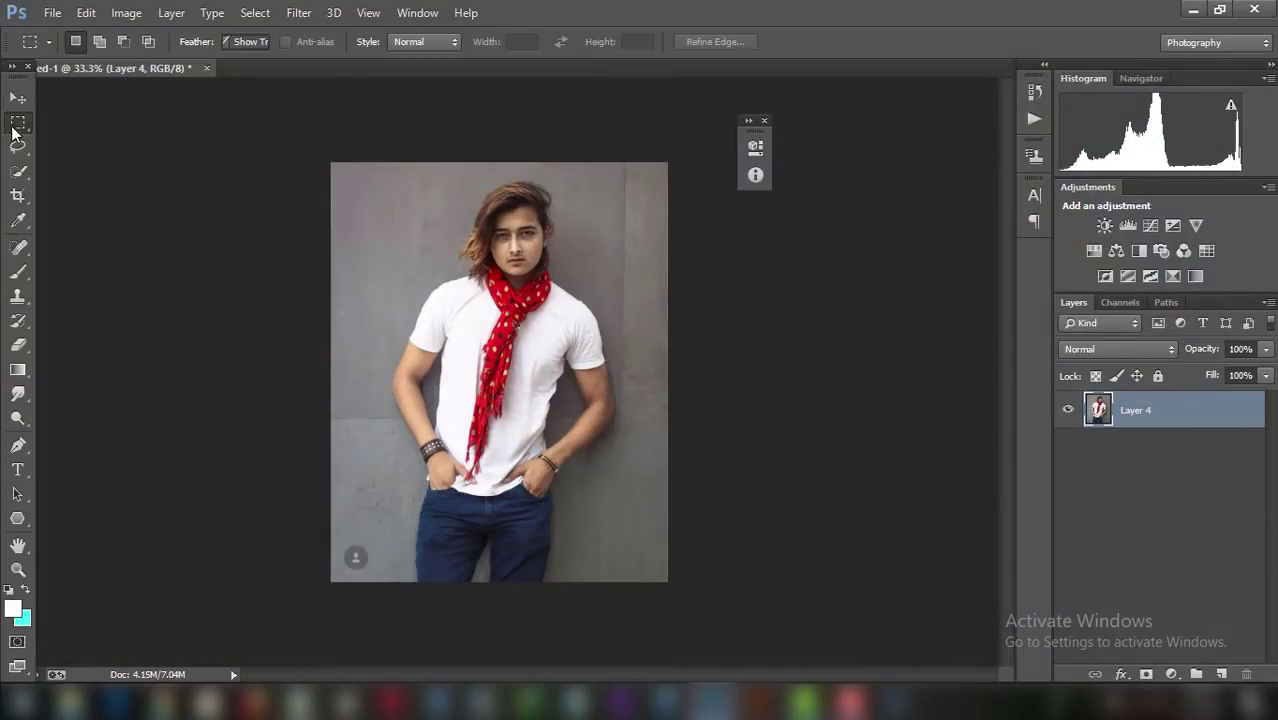
{"action": "left_click", "coordinate": [19, 100]}
{"action": "left_click", "coordinate": [121, 124]}
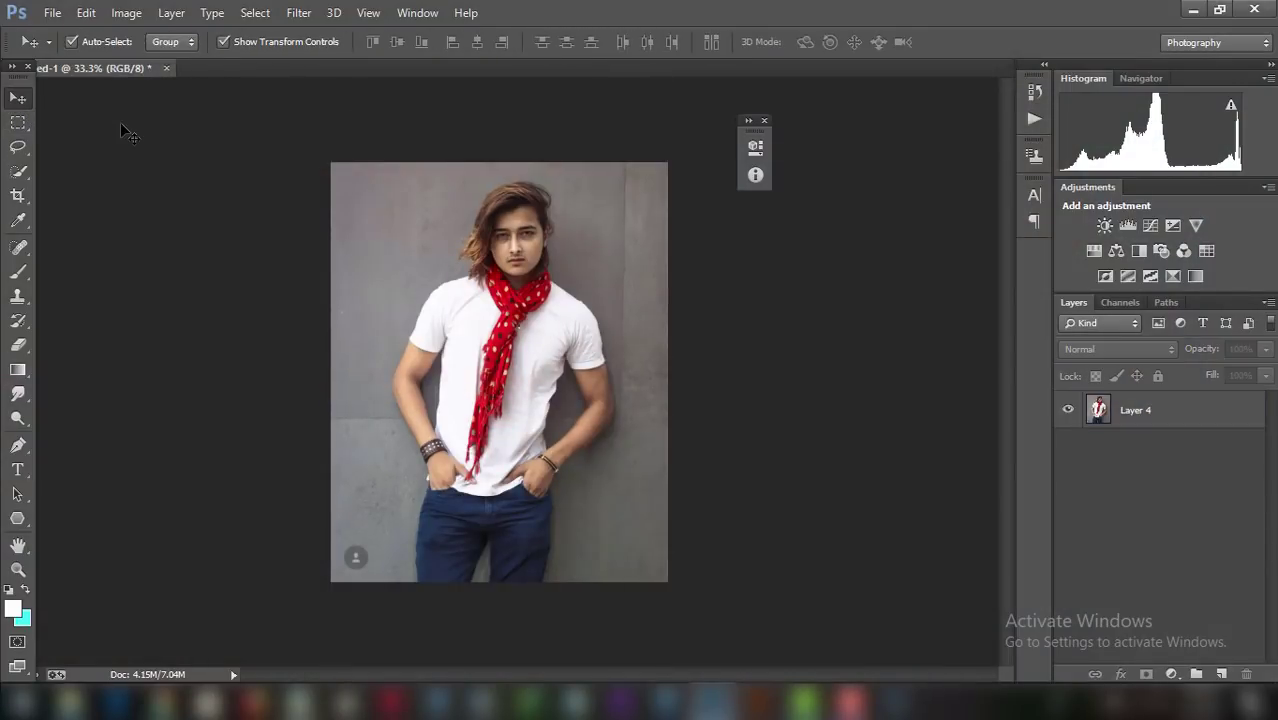
{"action": "left_click", "coordinate": [121, 15]}
{"action": "left_click", "coordinate": [1195, 408]}
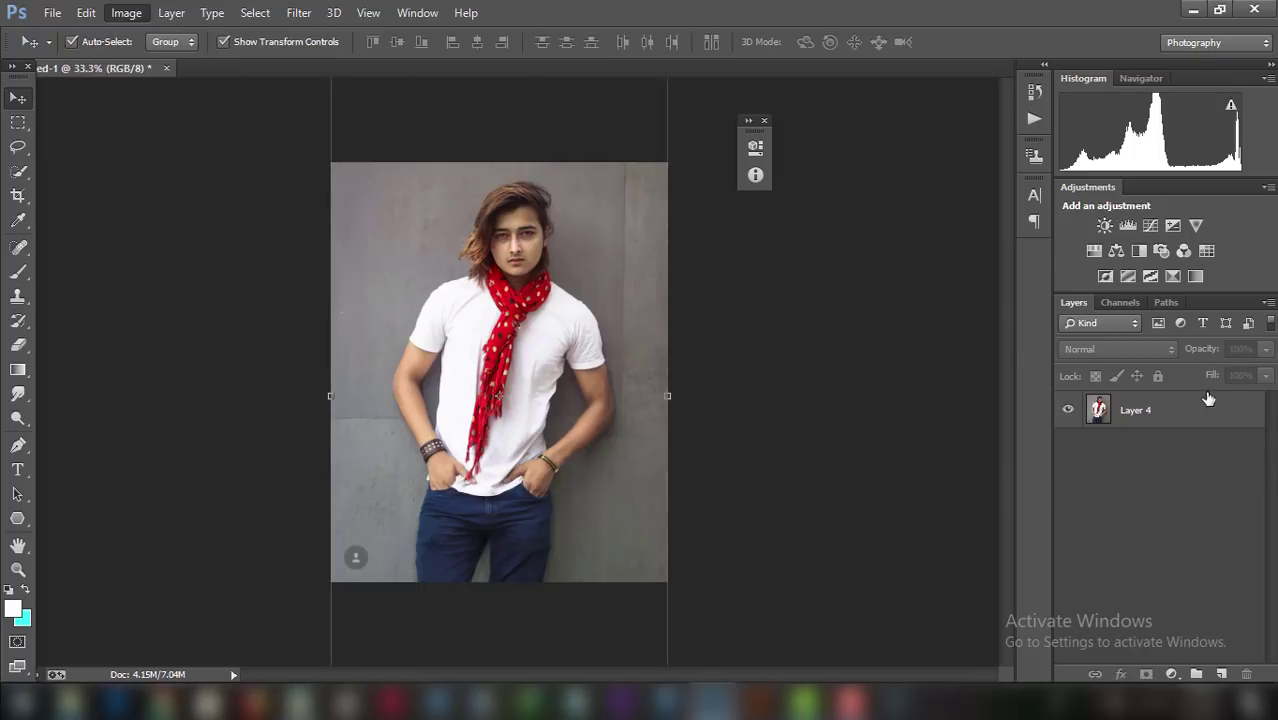
{"action": "left_click", "coordinate": [134, 10]}
{"action": "left_click", "coordinate": [527, 49]}
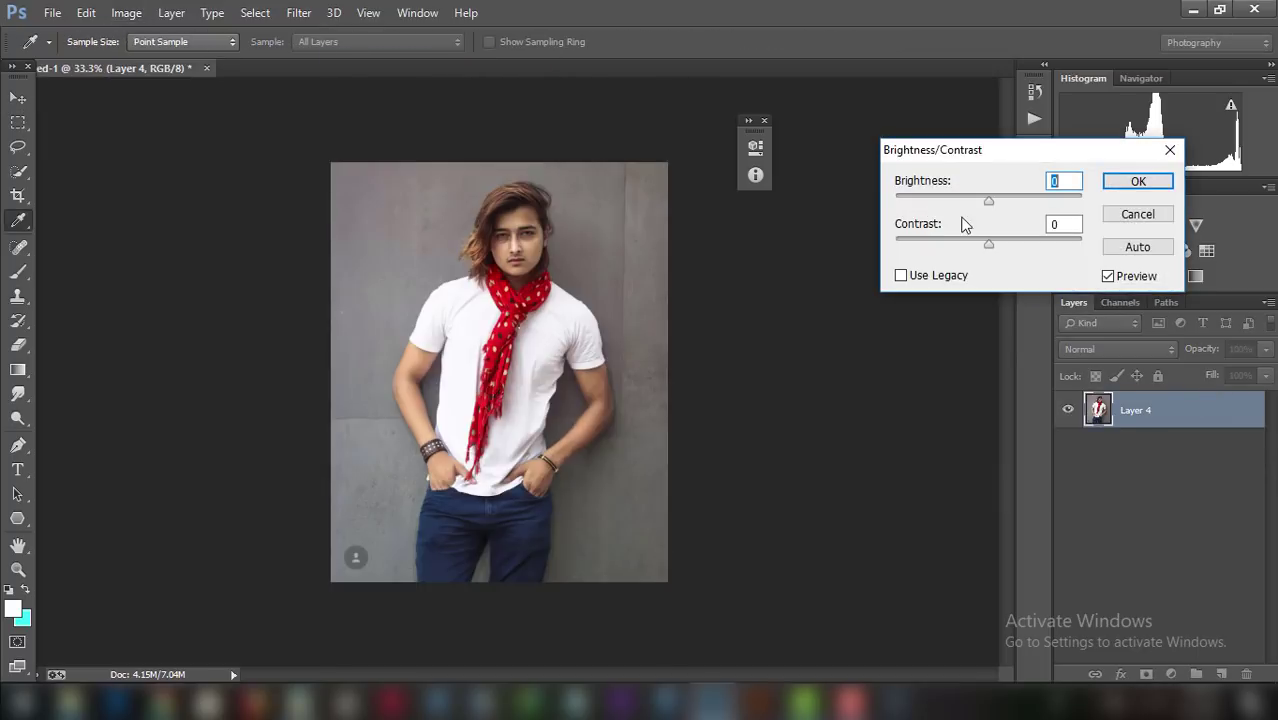
{"action": "left_click_drag", "start_coordinate": [975, 201], "coordinate": [999, 245]}
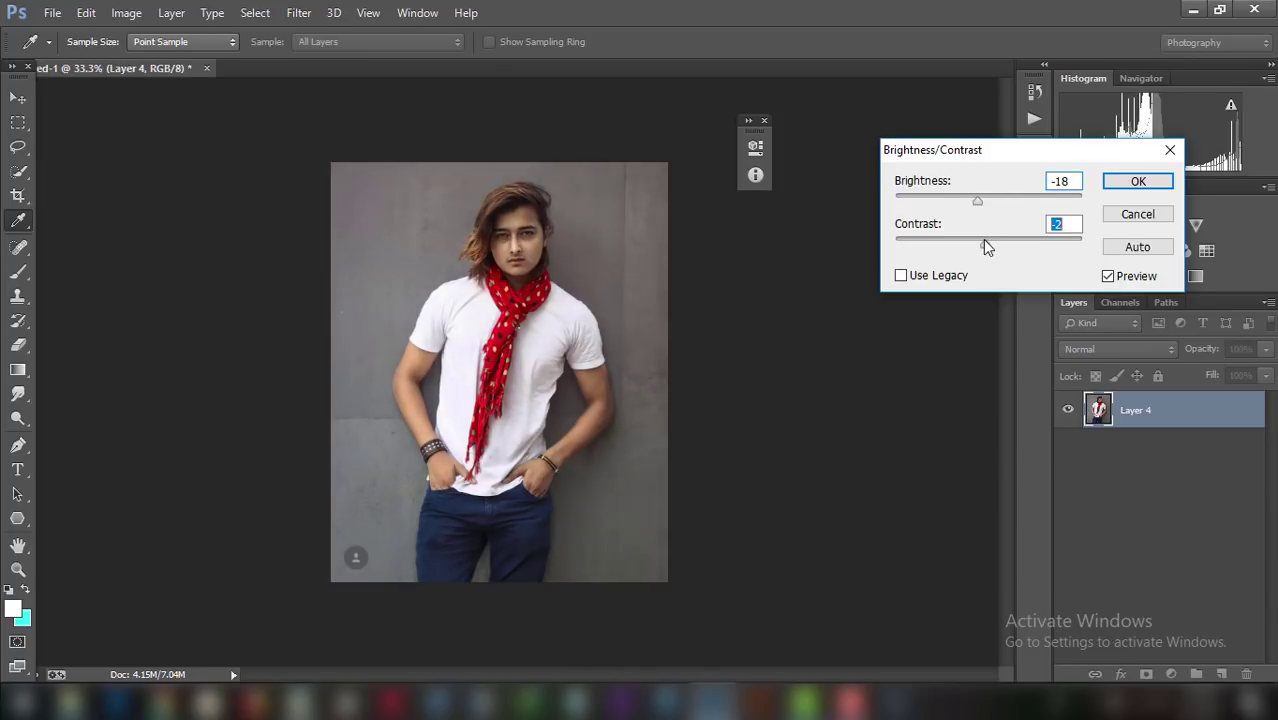
Confirm the Brightness/Contrast adjustment and deselect the photo layer.
{"action": "left_click", "coordinate": [1138, 181]}
{"action": "key", "text": "v"}
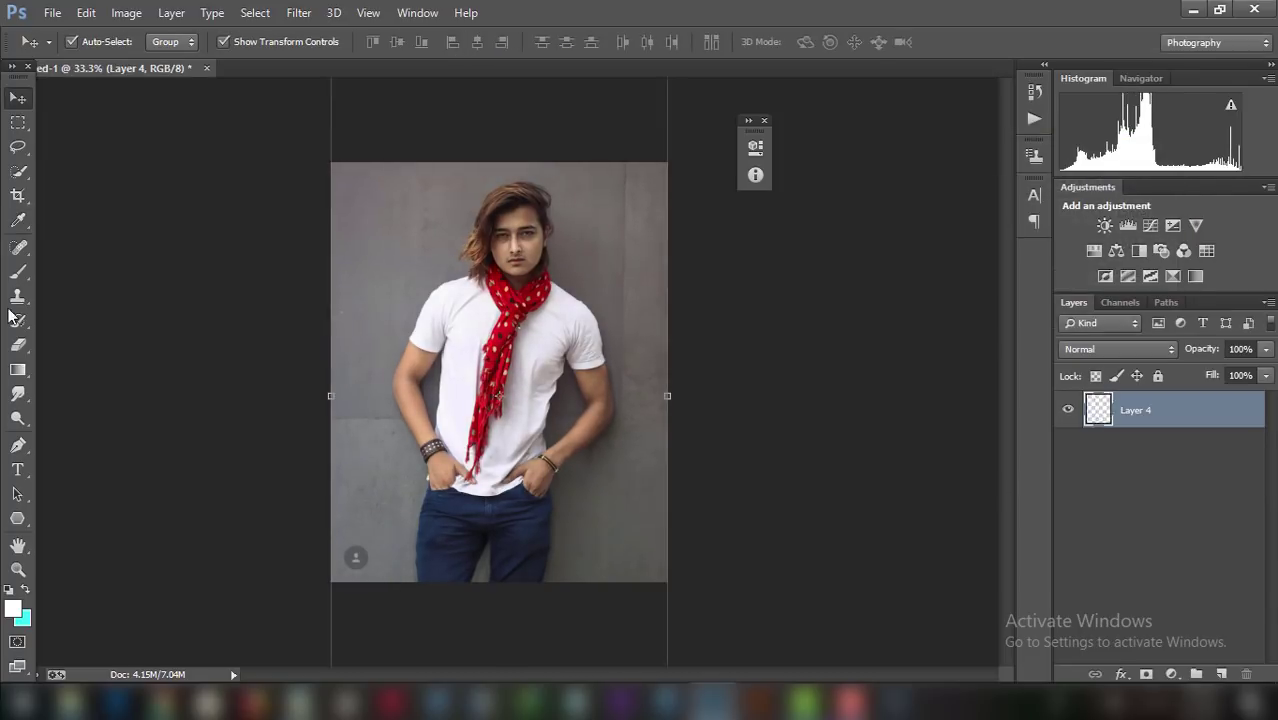
{"action": "left_click", "coordinate": [191, 266]}
Set up the Polygon tool with 3 sides, no fill and a solid white stroke.
{"action": "left_click", "coordinate": [20, 520]}
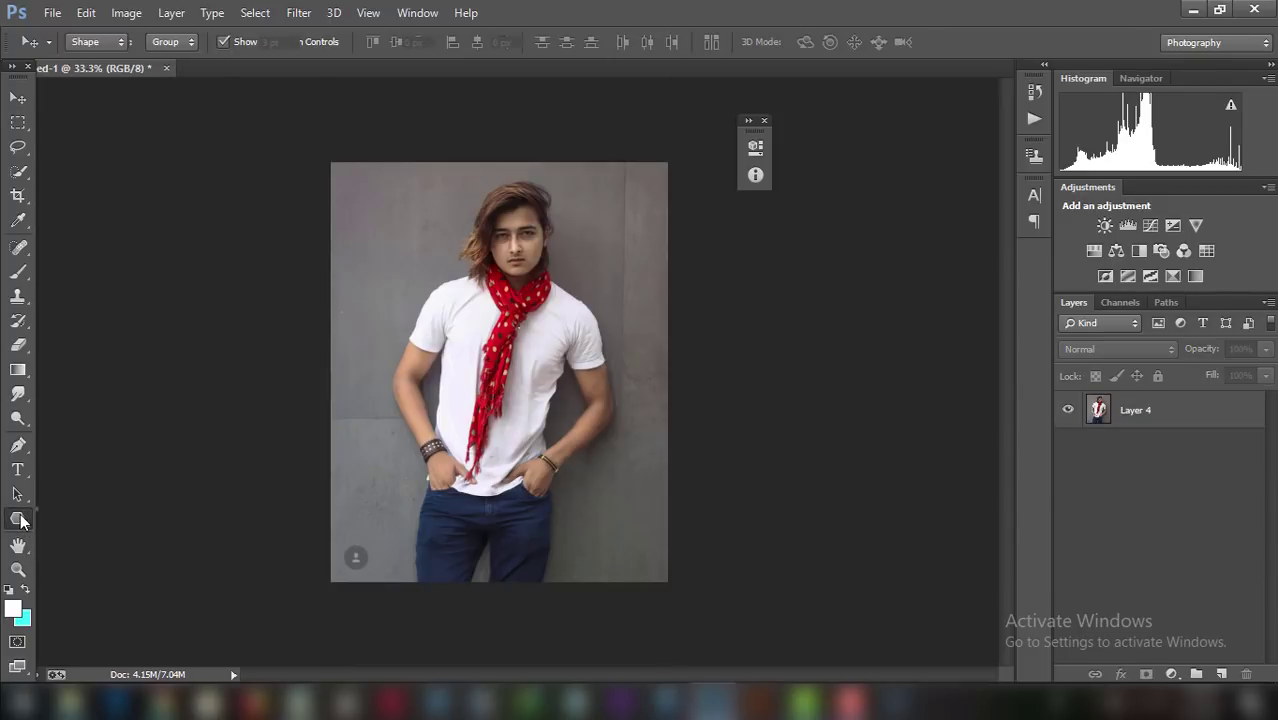
{"action": "left_click", "coordinate": [124, 570]}
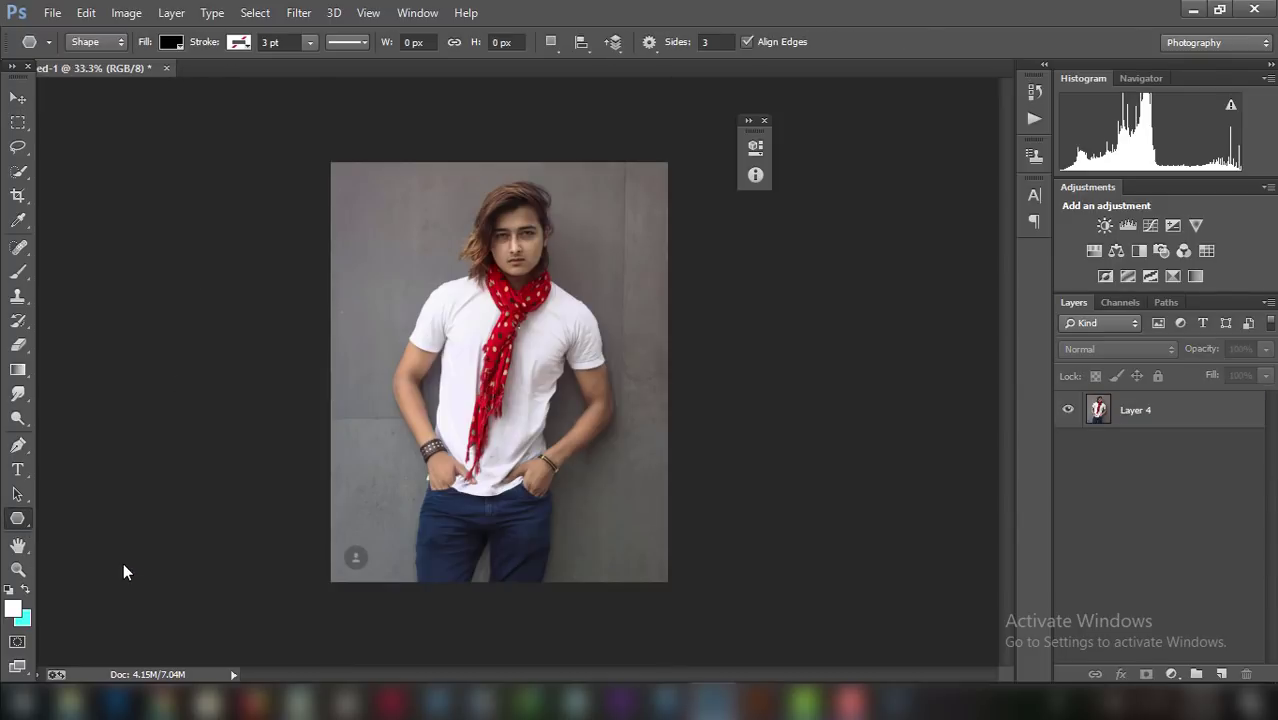
{"action": "left_click", "coordinate": [716, 44]}
{"action": "type", "text": "3"}
{"action": "left_click", "coordinate": [174, 46]}
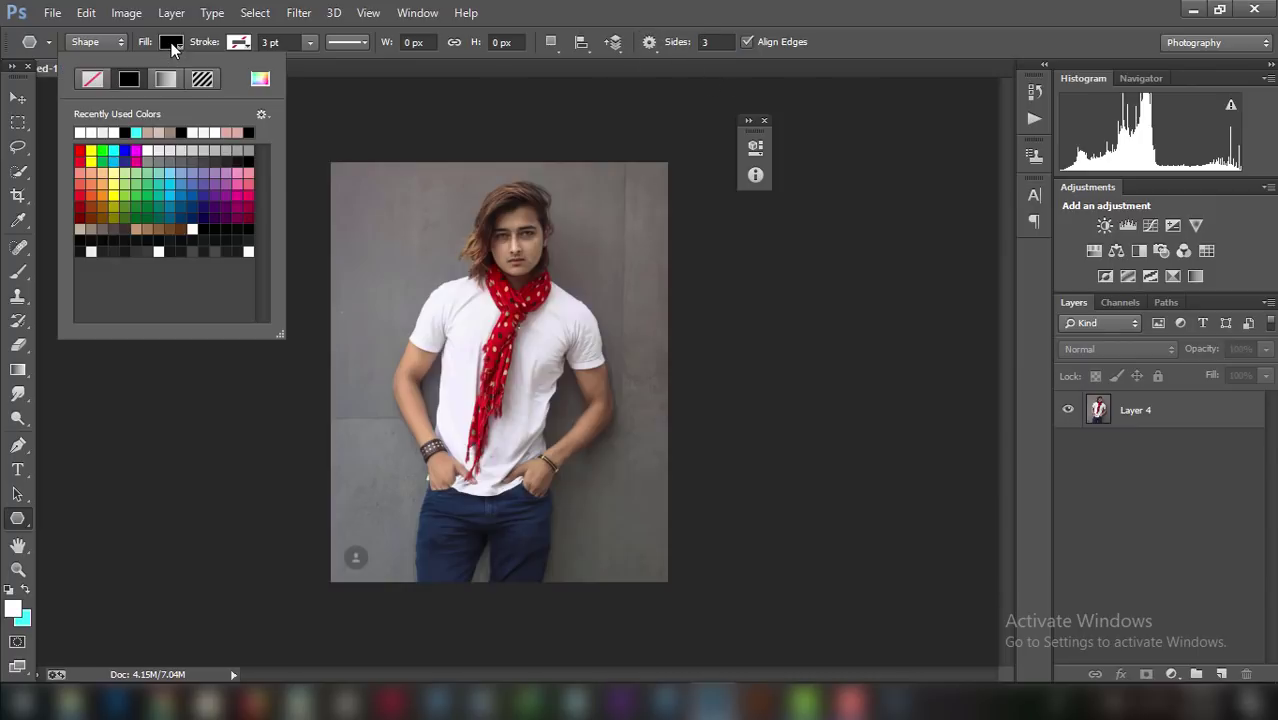
{"action": "left_click", "coordinate": [92, 80]}
{"action": "left_click", "coordinate": [233, 42]}
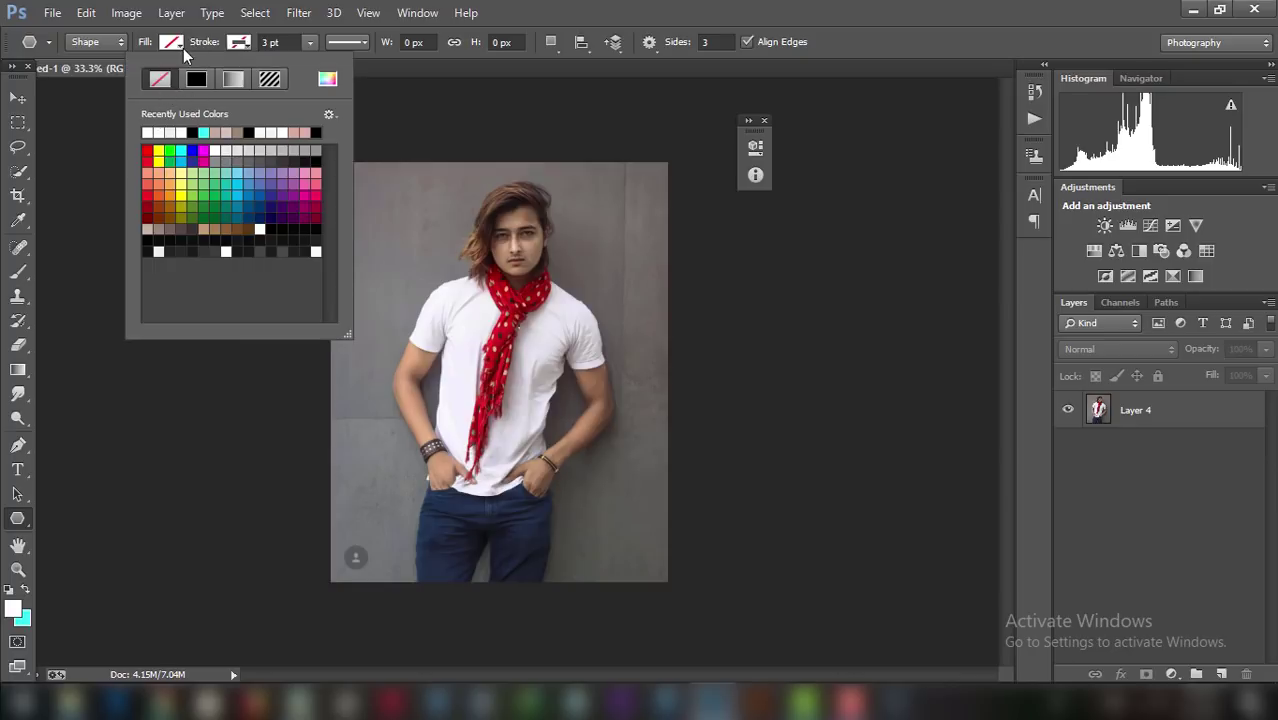
{"action": "left_click", "coordinate": [150, 131]}
Draw a triangle over the man's torso and thicken its outline to 23.44 pt.
{"action": "left_click_drag", "start_coordinate": [413, 265], "coordinate": [519, 376]}
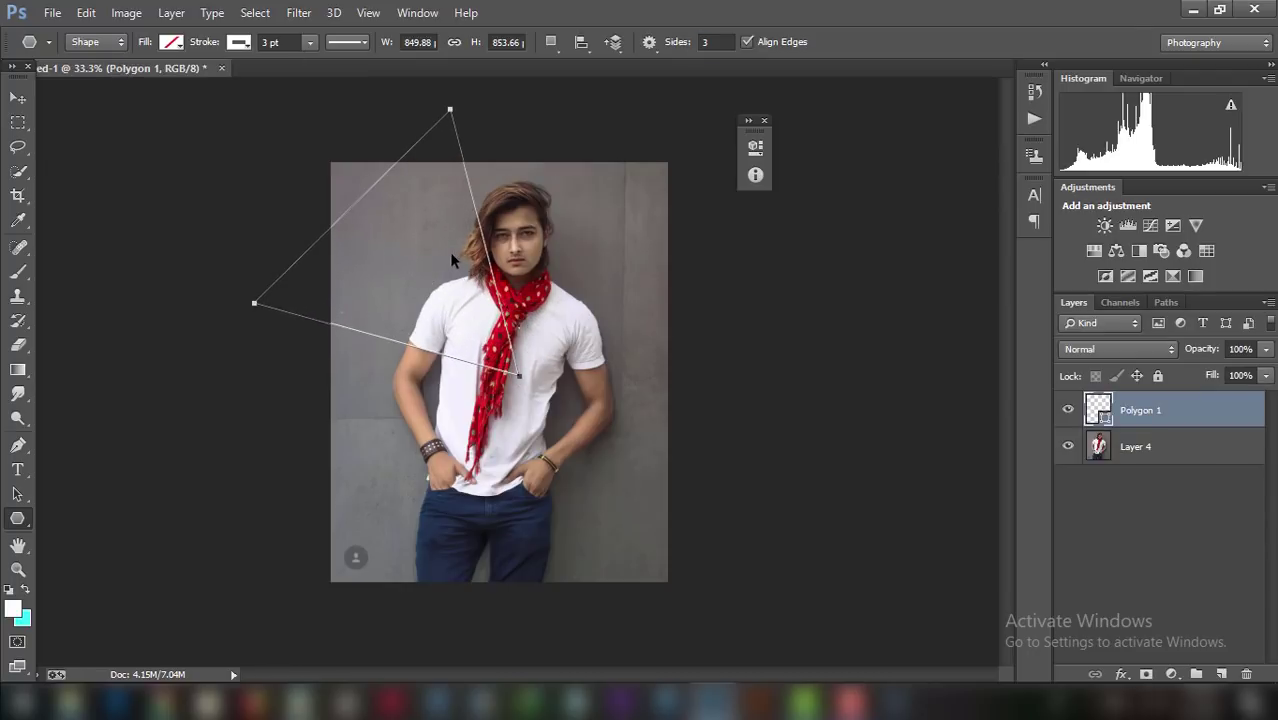
{"action": "left_click_drag", "start_coordinate": [452, 260], "coordinate": [538, 343]}
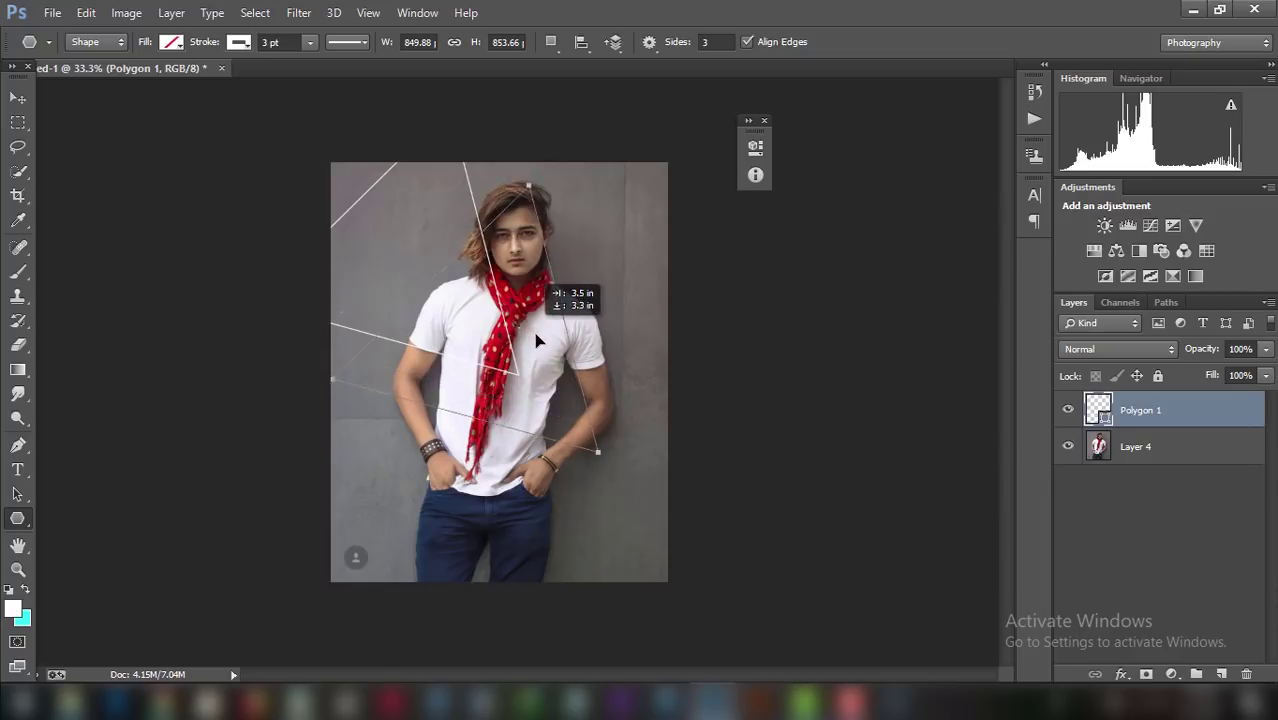
{"action": "left_click", "coordinate": [311, 43]}
{"action": "left_click_drag", "start_coordinate": [320, 62], "coordinate": [340, 64]}
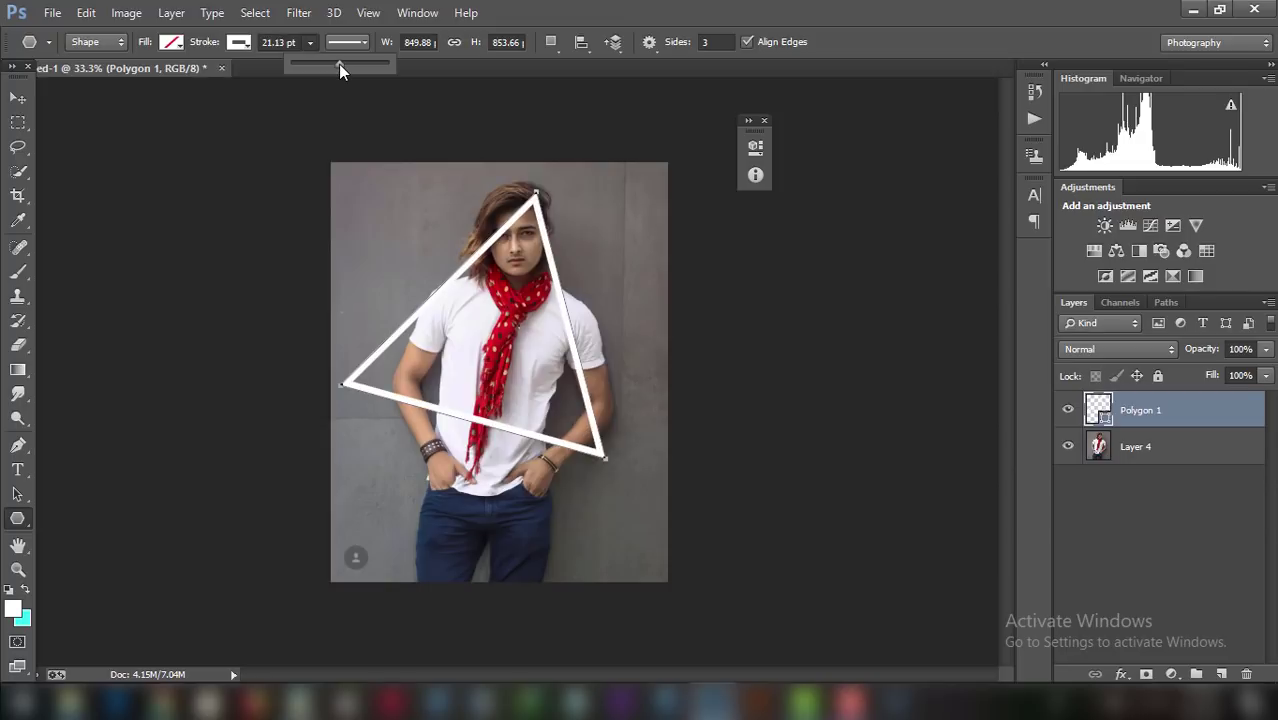
{"action": "left_click_drag", "start_coordinate": [341, 64], "coordinate": [342, 64]}
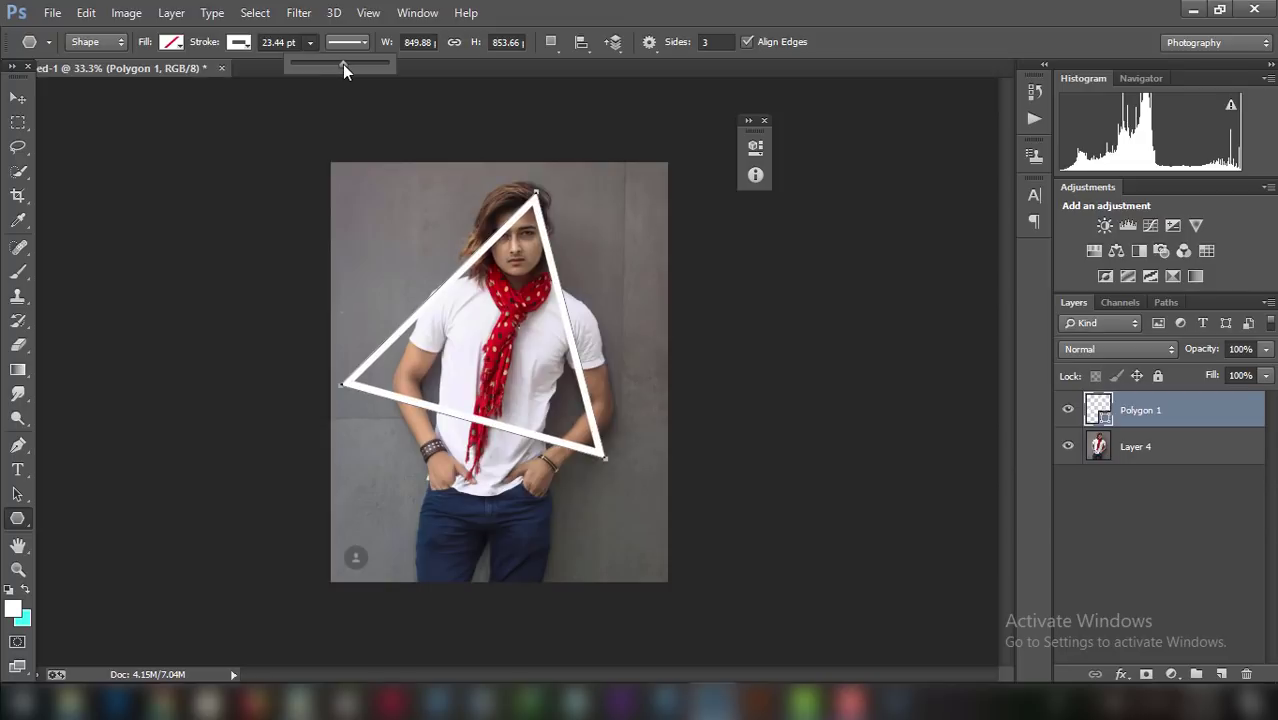
{"action": "left_click", "coordinate": [17, 97]}
{"action": "left_click", "coordinate": [1176, 446]}
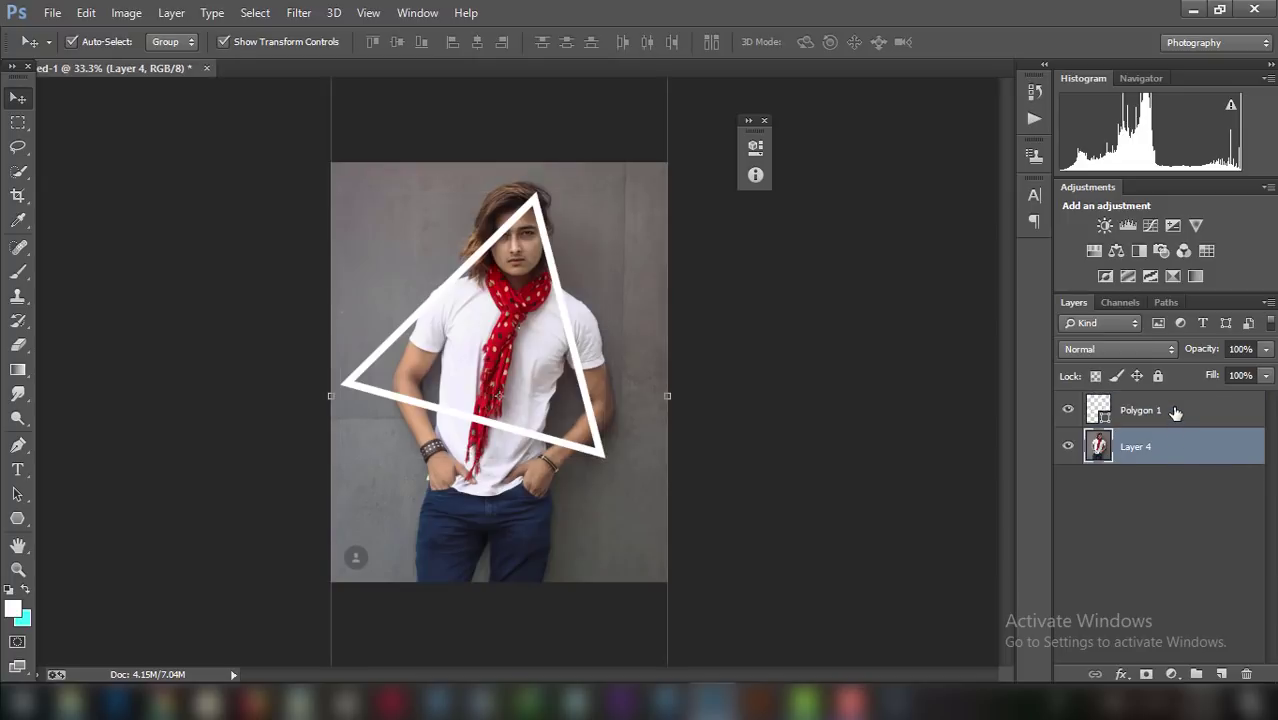
Rasterize the Polygon 1 triangle layer.
{"action": "left_click", "coordinate": [1170, 410]}
{"action": "right_click", "coordinate": [1170, 410]}
{"action": "left_click", "coordinate": [835, 262]}
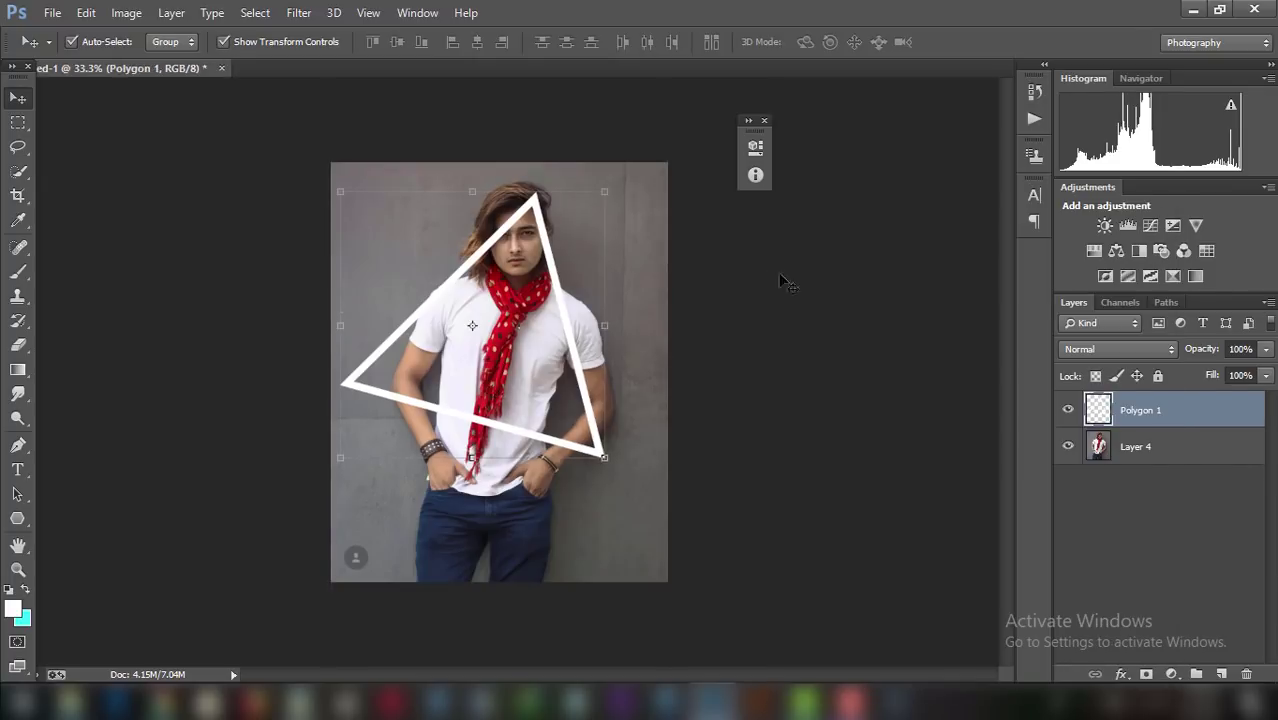
{"action": "mouse_move", "coordinate": [508, 285]}
{"action": "left_mouse_down"}
{"action": "mouse_move", "coordinate": [519, 314]}
{"action": "mouse_move", "coordinate": [502, 290]}
{"action": "left_mouse_up"}
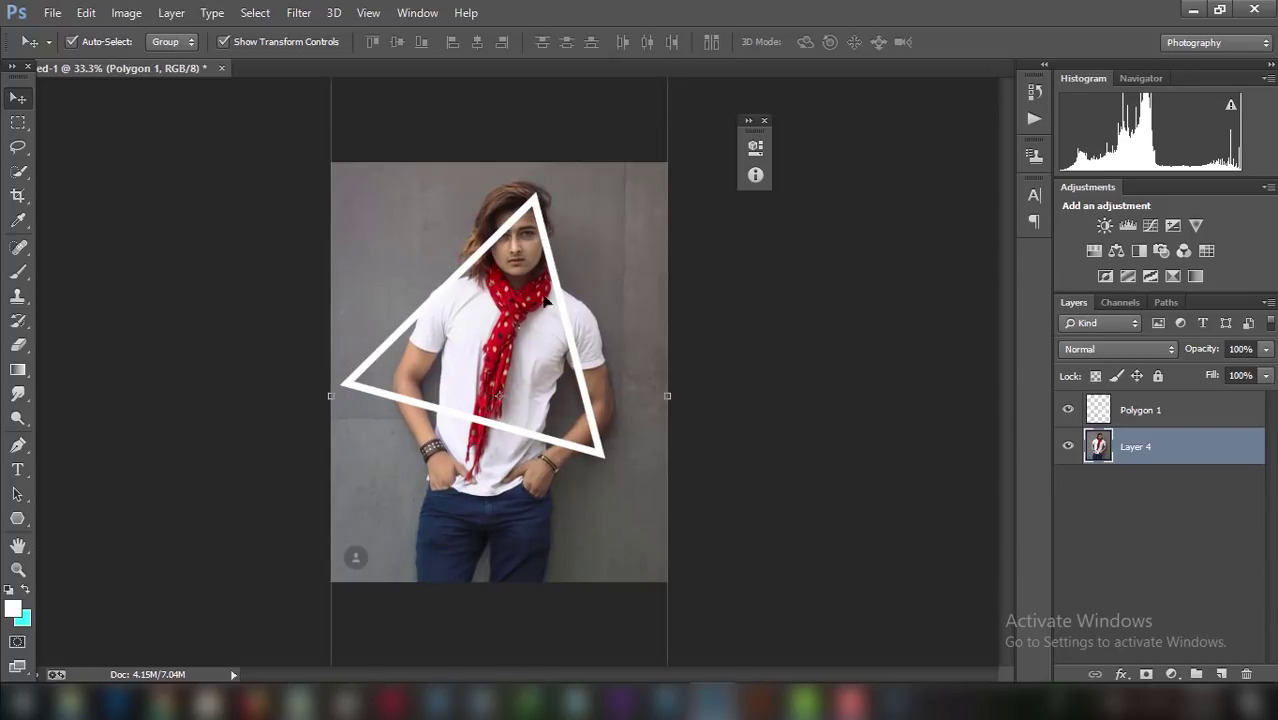
{"action": "right_click", "coordinate": [1168, 446]}
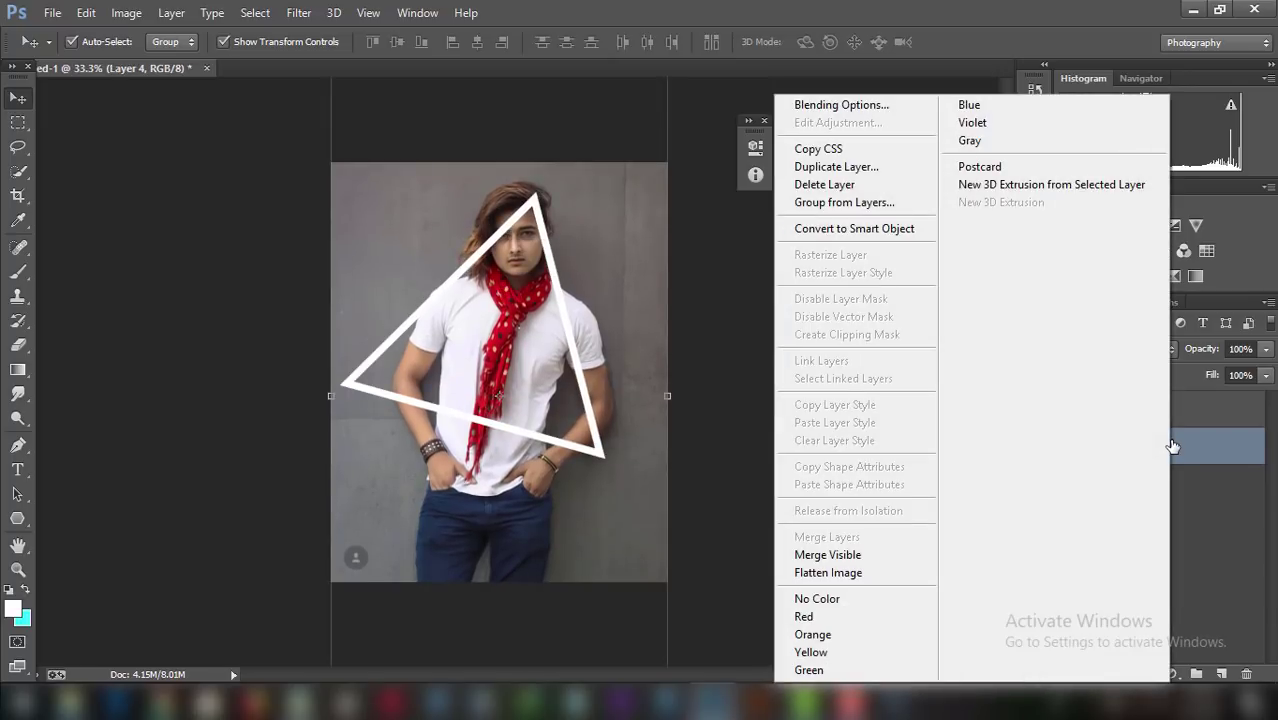
Crop the canvas down to the photo.
{"action": "left_click", "coordinate": [18, 196]}
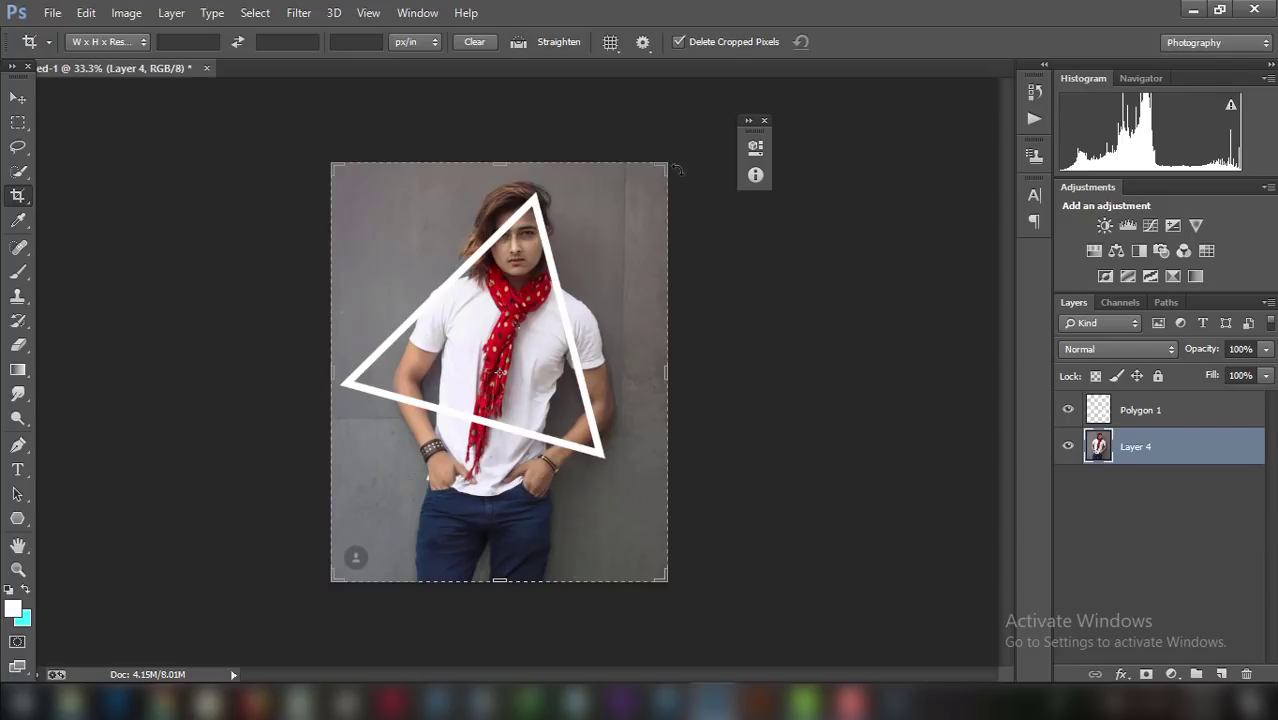
{"action": "left_click", "coordinate": [677, 170]}
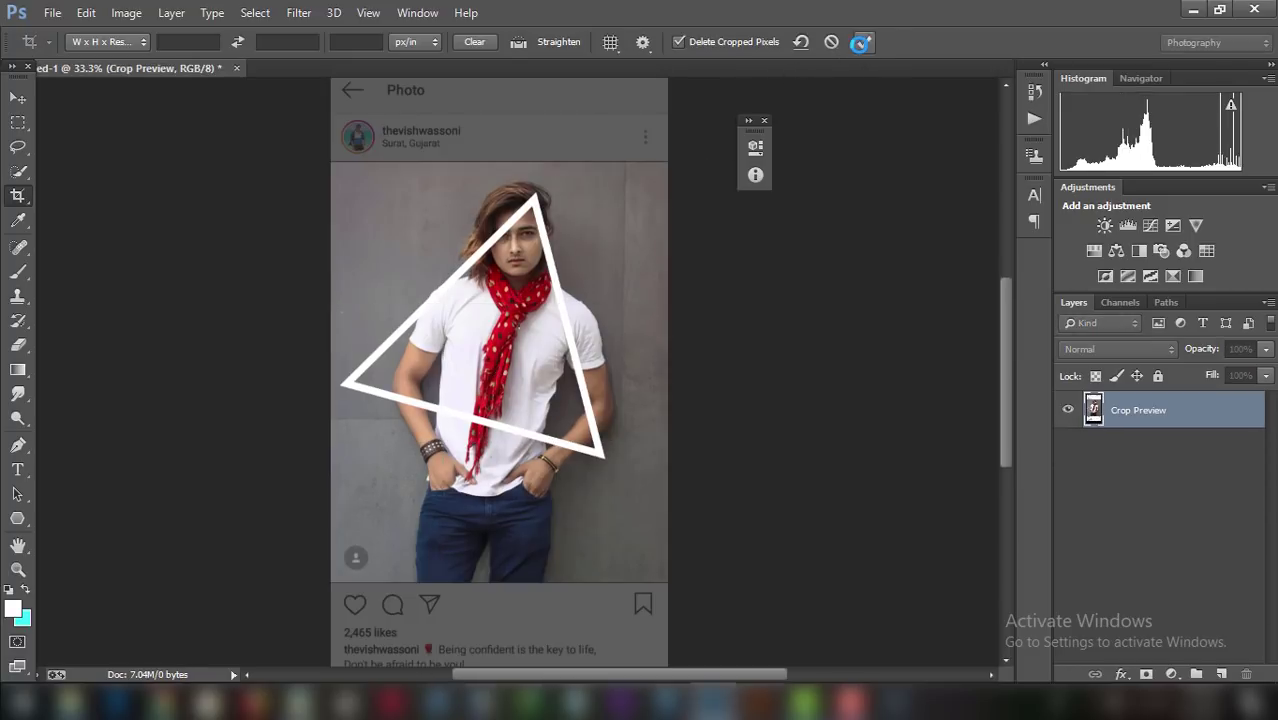
{"action": "left_click", "coordinate": [859, 43]}
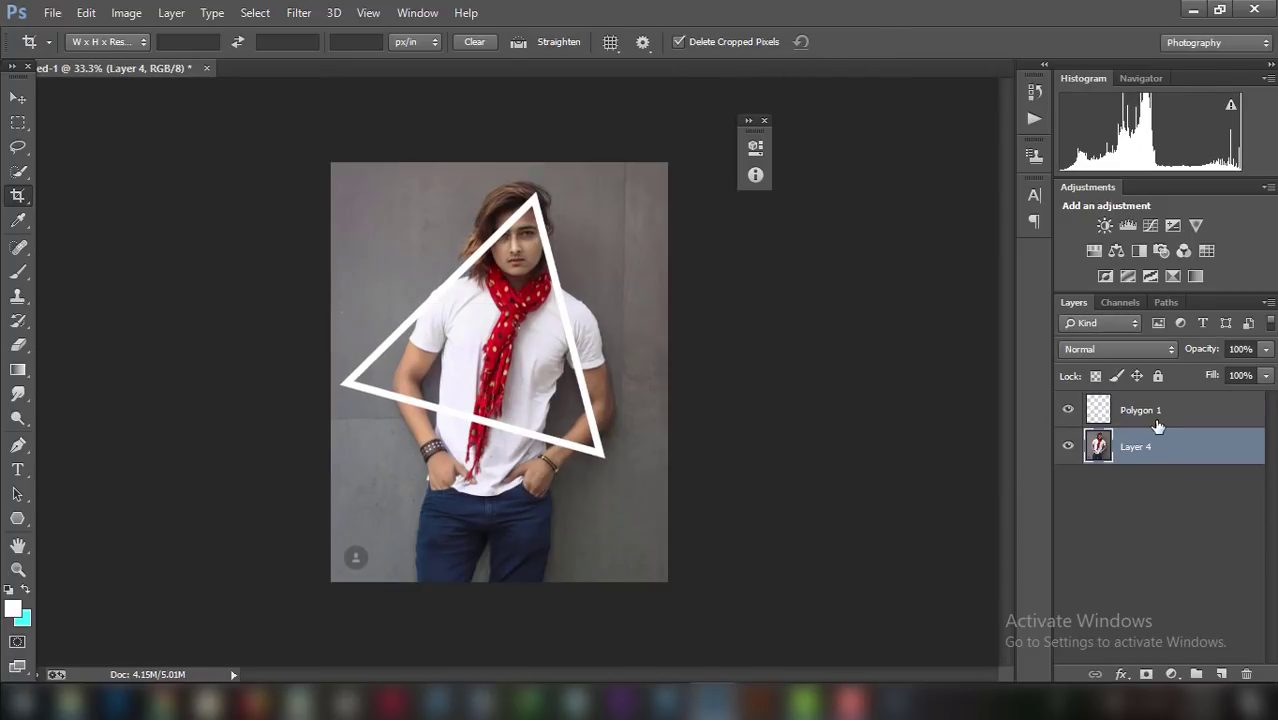
Rotate the triangle about 11° clockwise, shift it right and down, and scale it to about 111%.
{"action": "left_click", "coordinate": [1150, 419]}
{"action": "left_click", "coordinate": [17, 102]}
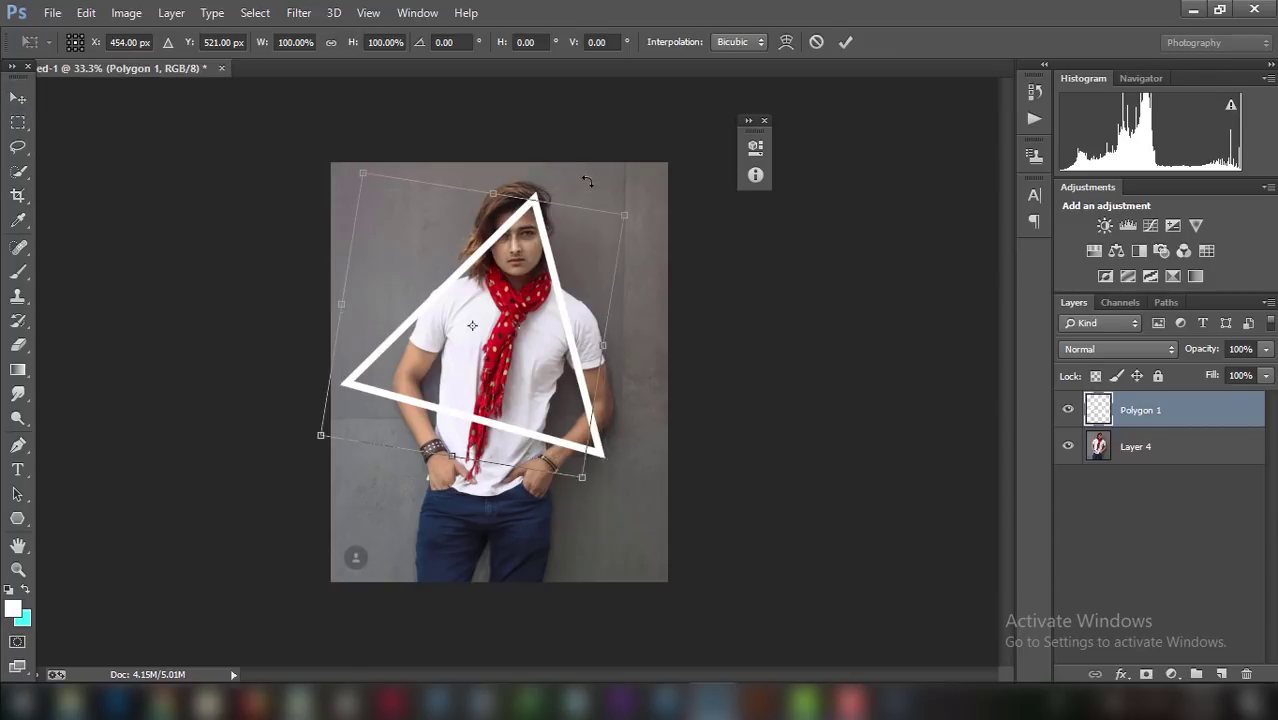
{"action": "left_click_drag", "start_coordinate": [575, 180], "coordinate": [604, 188]}
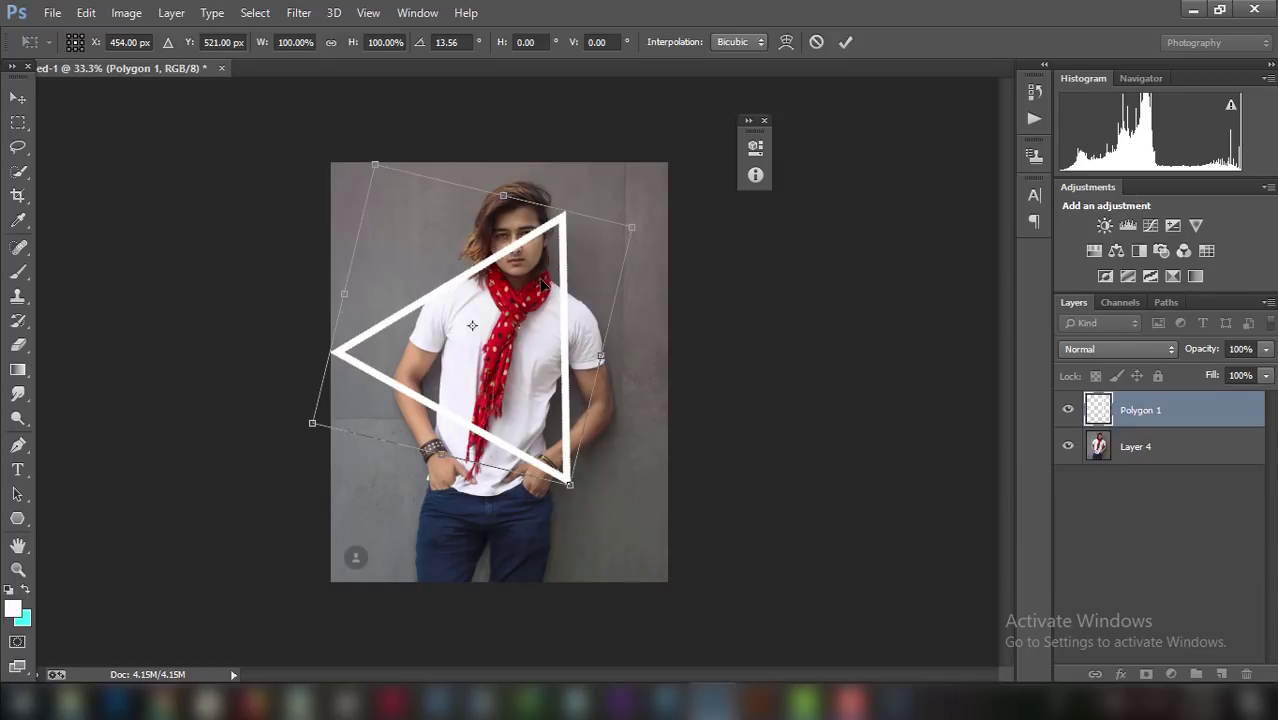
{"action": "left_click_drag", "start_coordinate": [541, 285], "coordinate": [569, 295]}
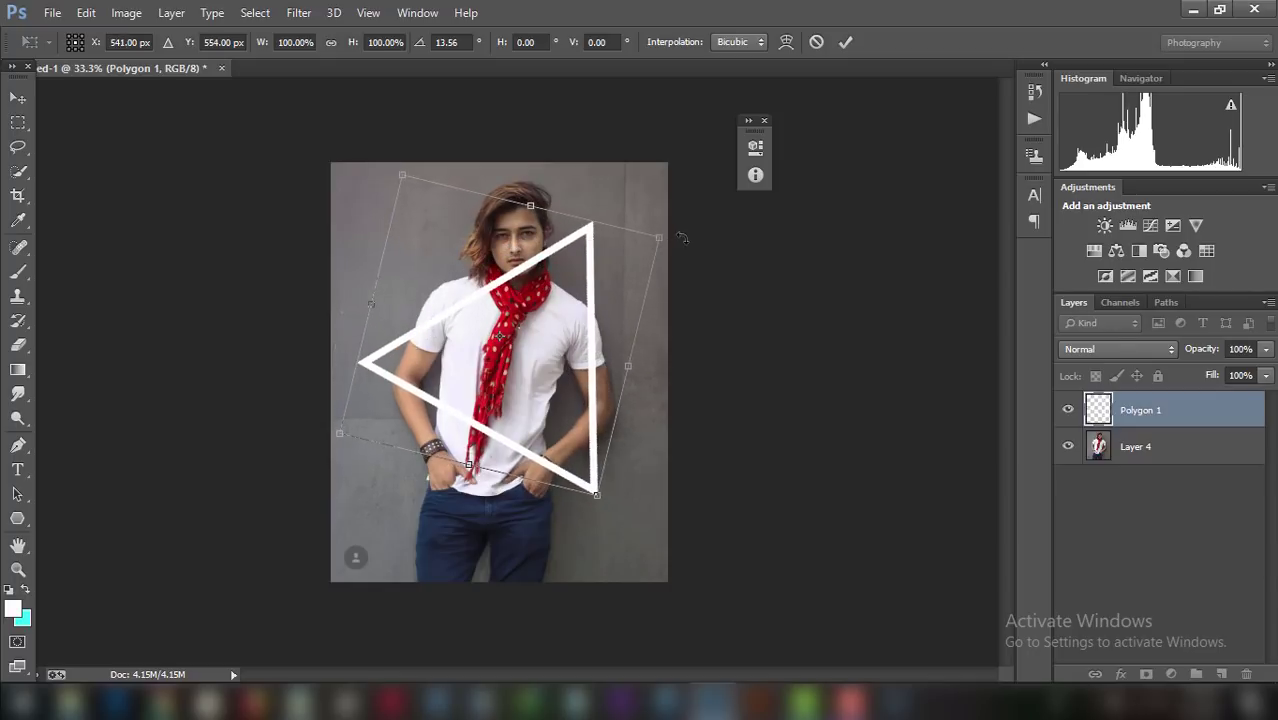
{"action": "left_click_drag", "start_coordinate": [659, 237], "coordinate": [678, 226]}
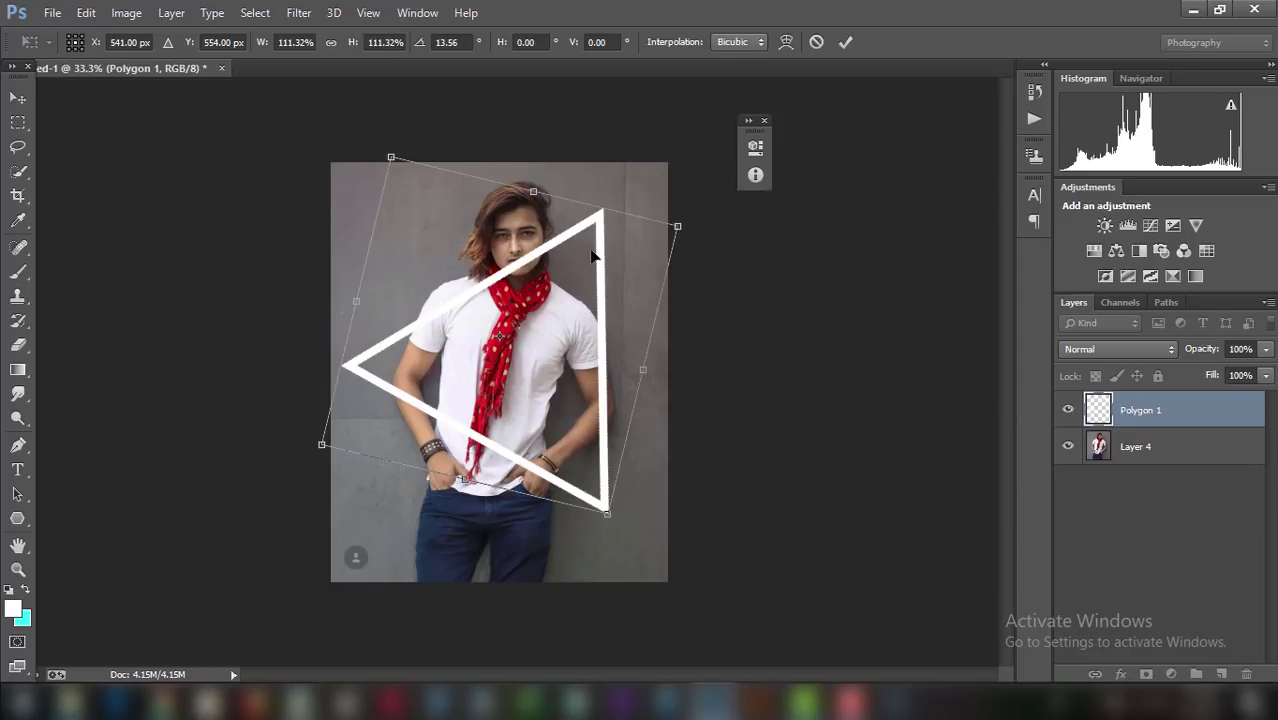
Move the triangle up and rotate it to about 27.82°, then commit the transform.
{"action": "left_click_drag", "start_coordinate": [592, 253], "coordinate": [592, 246]}
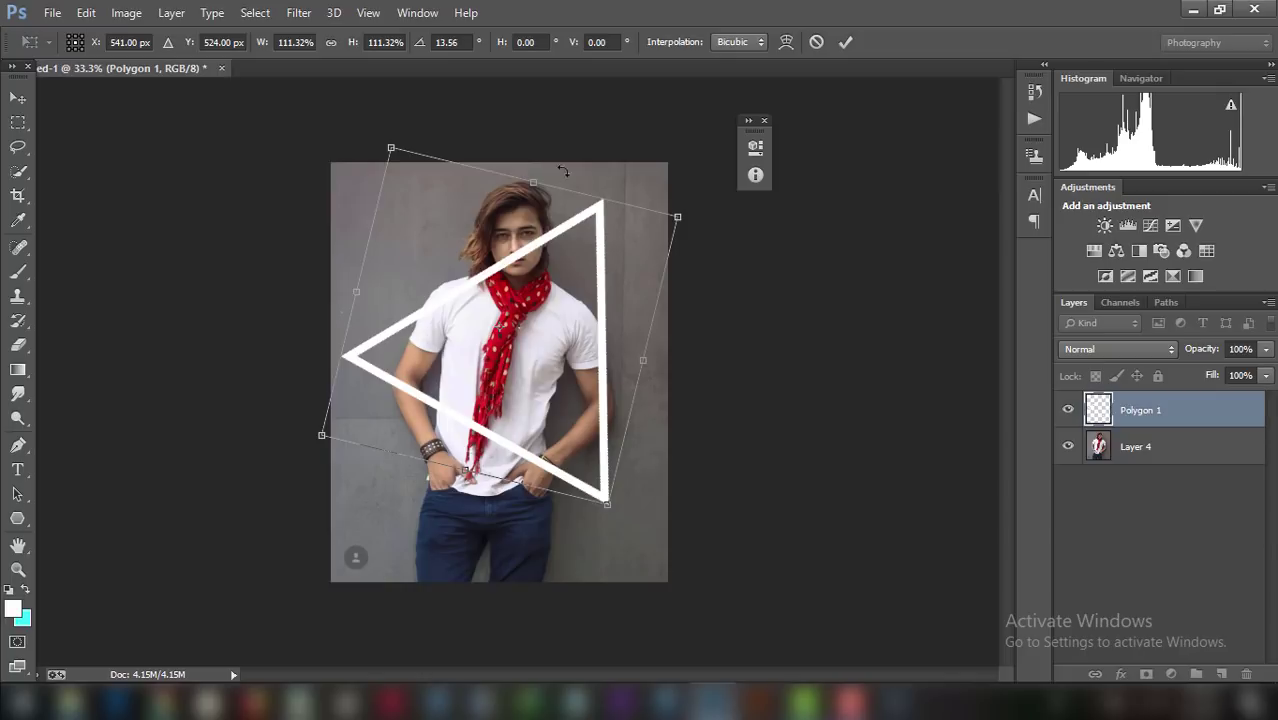
{"action": "left_click_drag", "start_coordinate": [567, 152], "coordinate": [593, 163]}
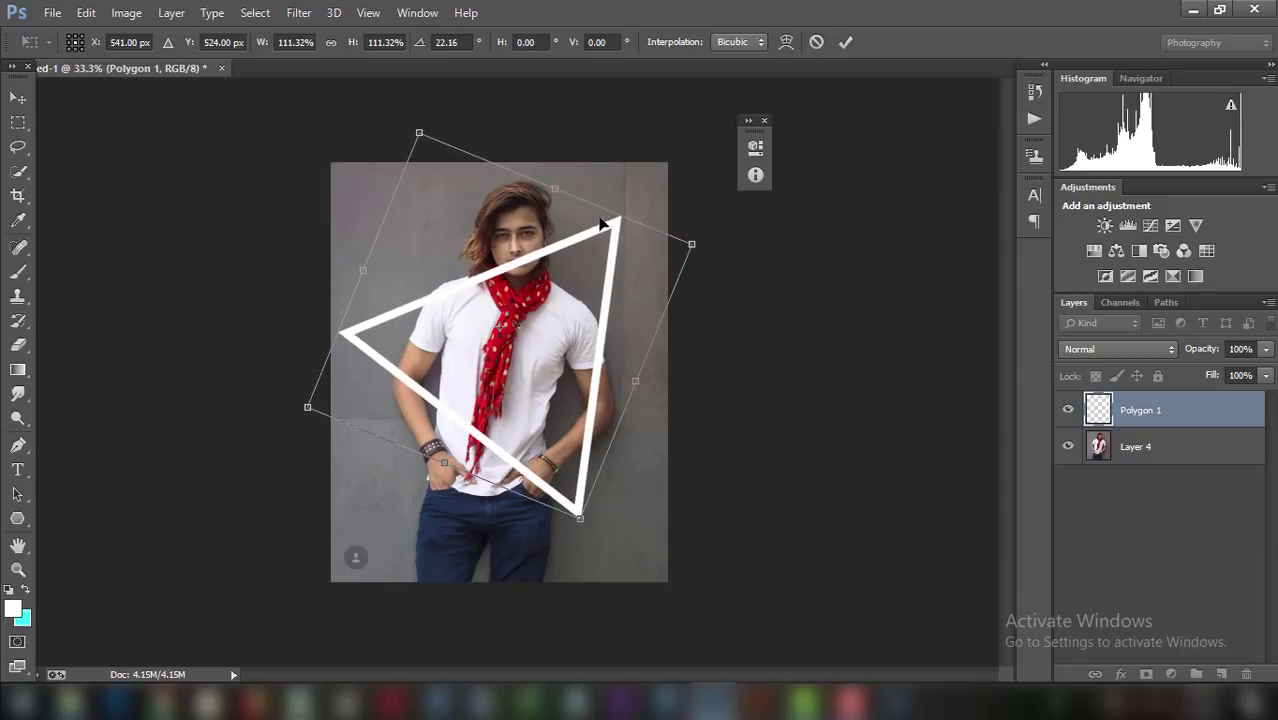
{"action": "left_click_drag", "start_coordinate": [604, 224], "coordinate": [598, 209]}
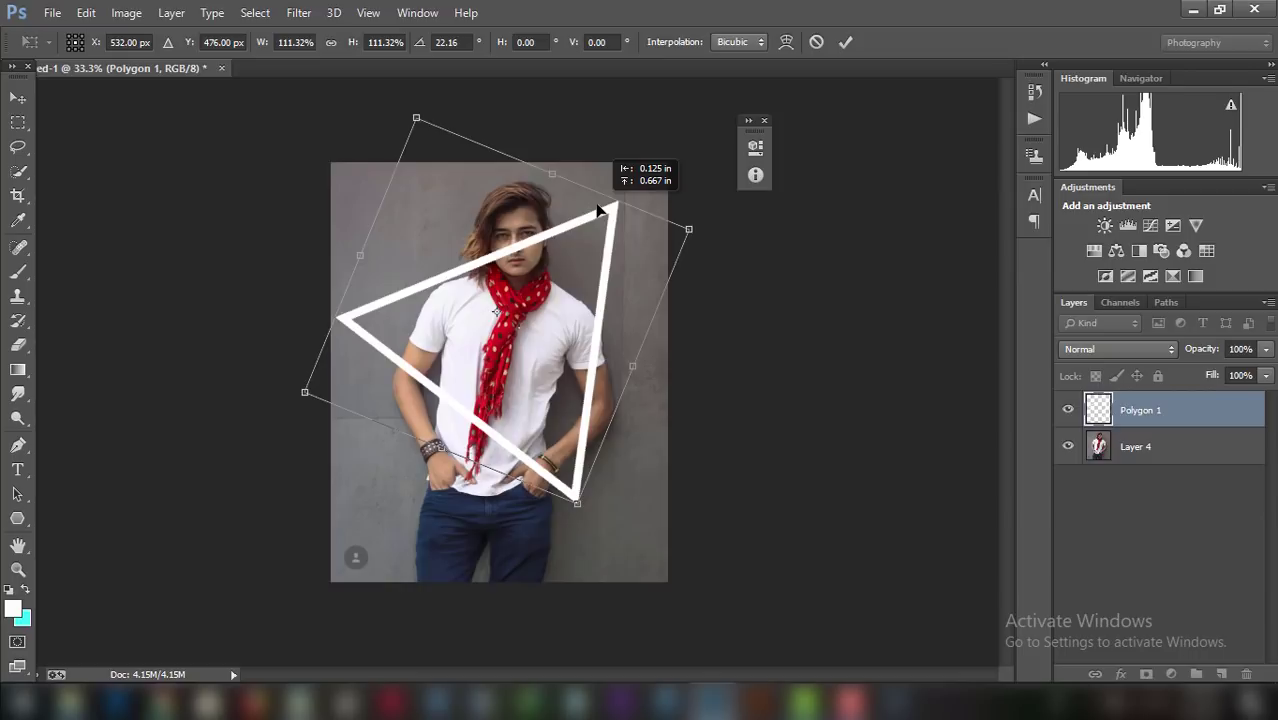
{"action": "left_click_drag", "start_coordinate": [598, 210], "coordinate": [590, 201]}
{"action": "left_click_drag", "start_coordinate": [597, 157], "coordinate": [609, 164]}
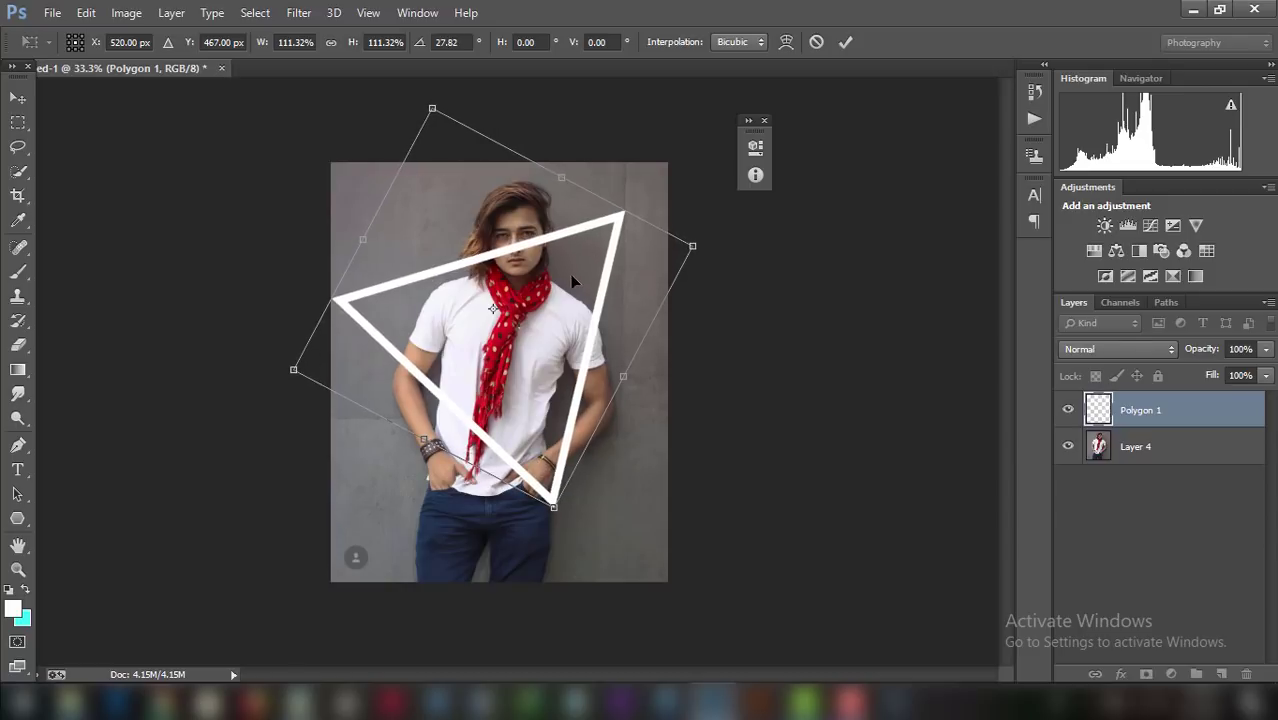
{"action": "left_click", "coordinate": [845, 42]}
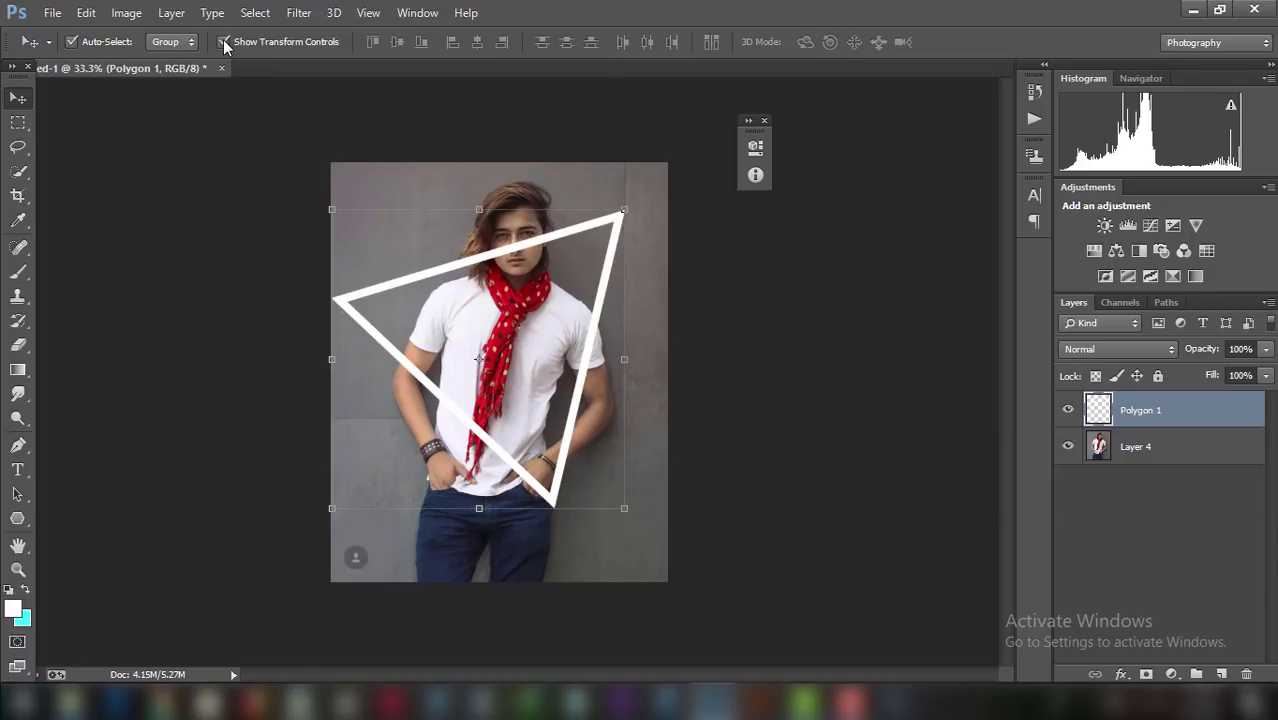
Turn off Show Transform Controls and nudge the triangle slightly right and up.
{"action": "left_click", "coordinate": [223, 42]}
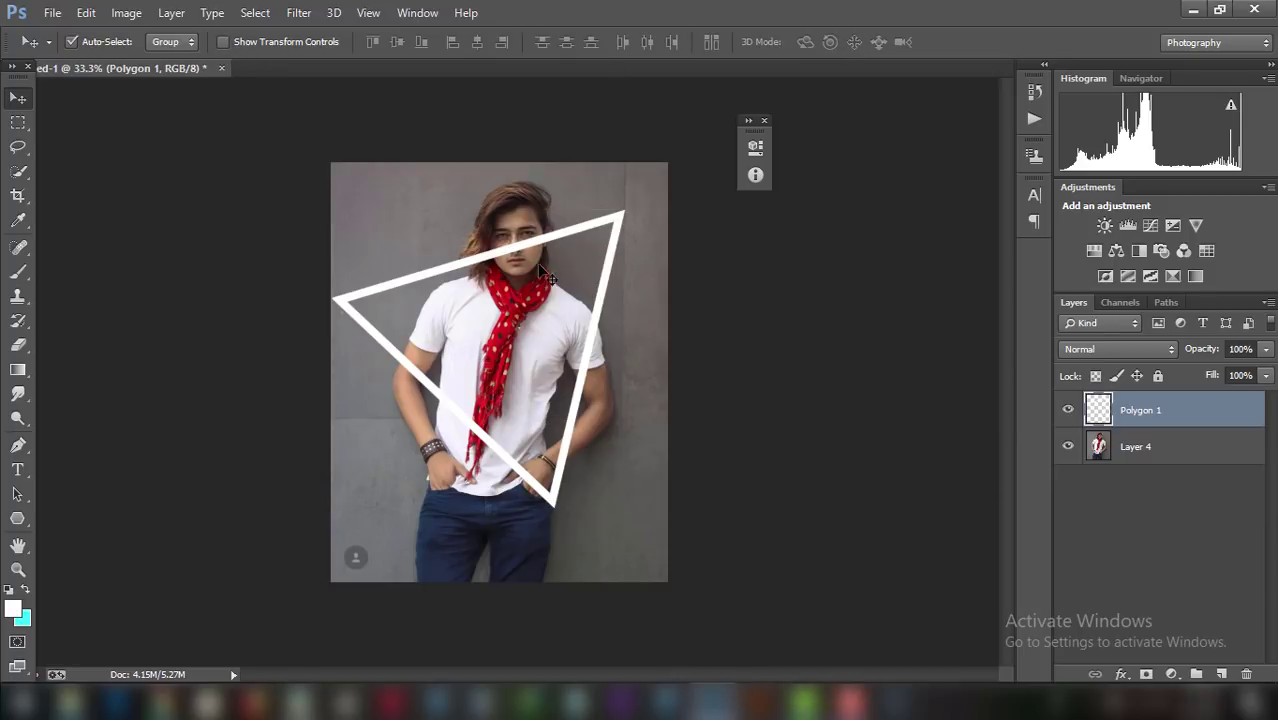
{"action": "left_click_drag", "start_coordinate": [528, 247], "coordinate": [529, 247]}
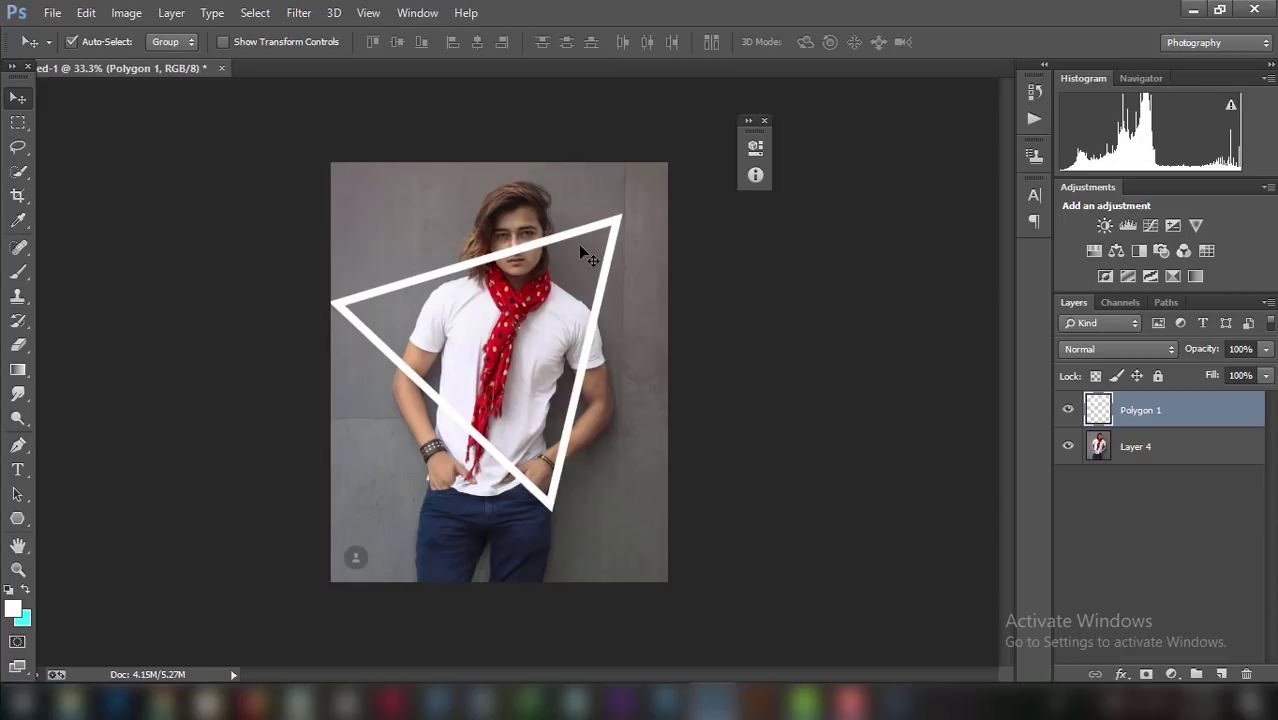
{"action": "left_click_drag", "start_coordinate": [583, 243], "coordinate": [593, 238]}
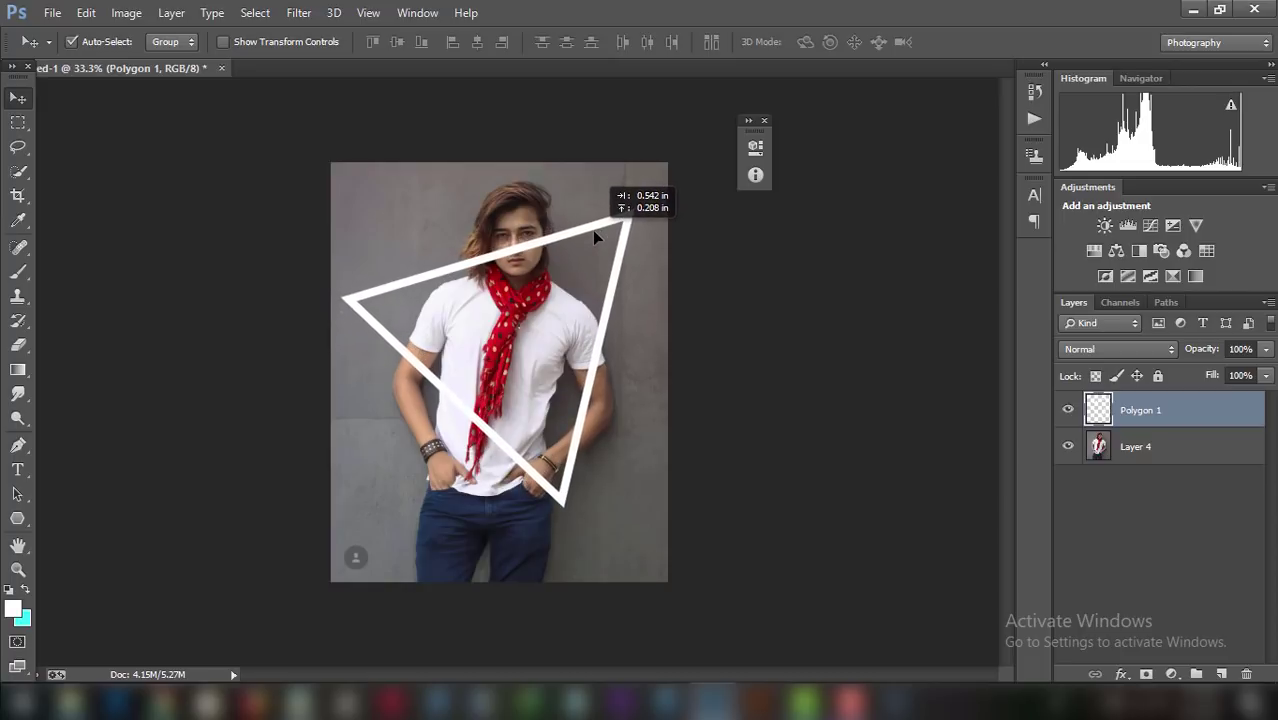
{"action": "left_click_drag", "start_coordinate": [593, 237], "coordinate": [593, 237]}
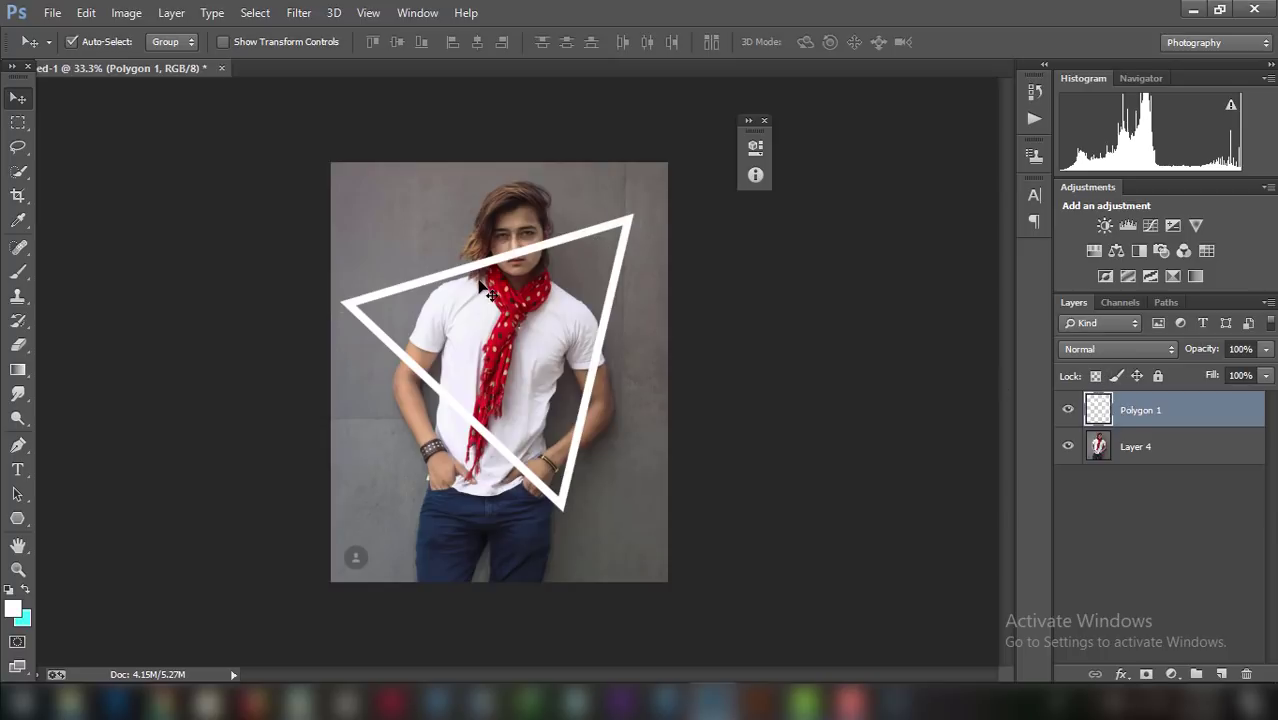
{"action": "left_click_drag", "start_coordinate": [1208, 407], "coordinate": [1221, 660]}
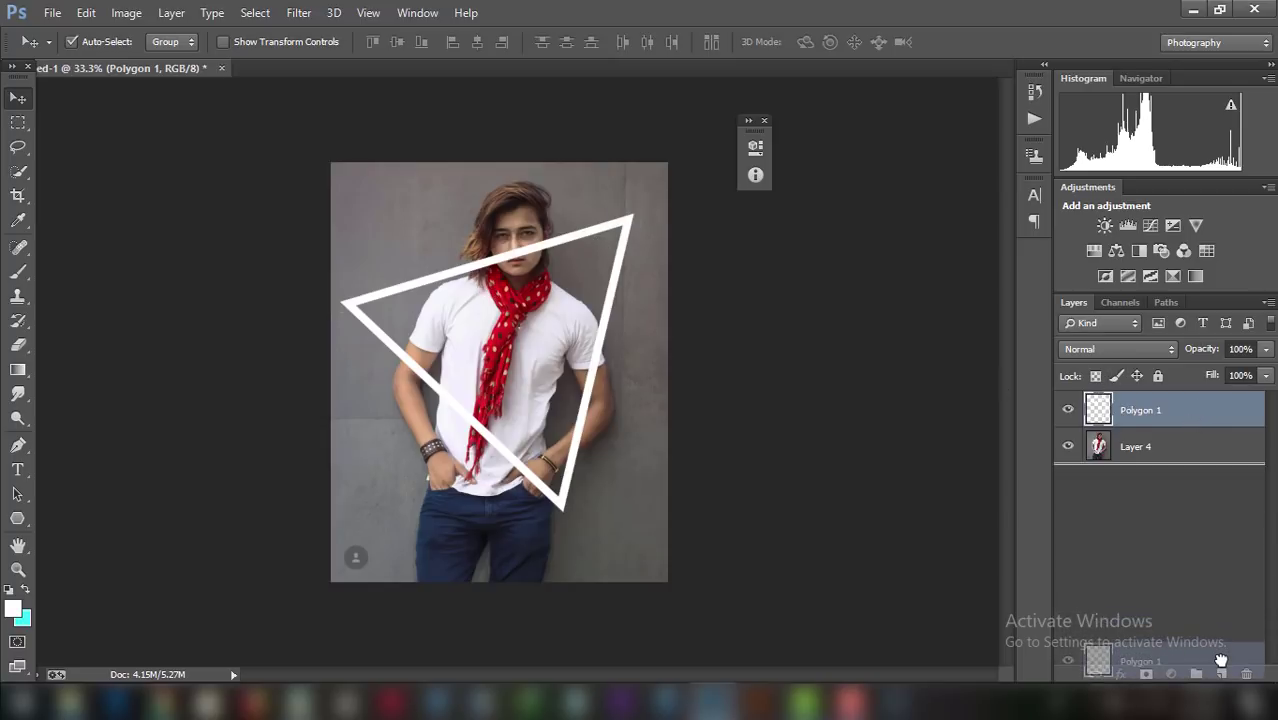
Create the Polygon 1 copy layer and zoom in close on the man's face.
{"action": "left_click_drag", "start_coordinate": [1221, 660], "coordinate": [1221, 672]}
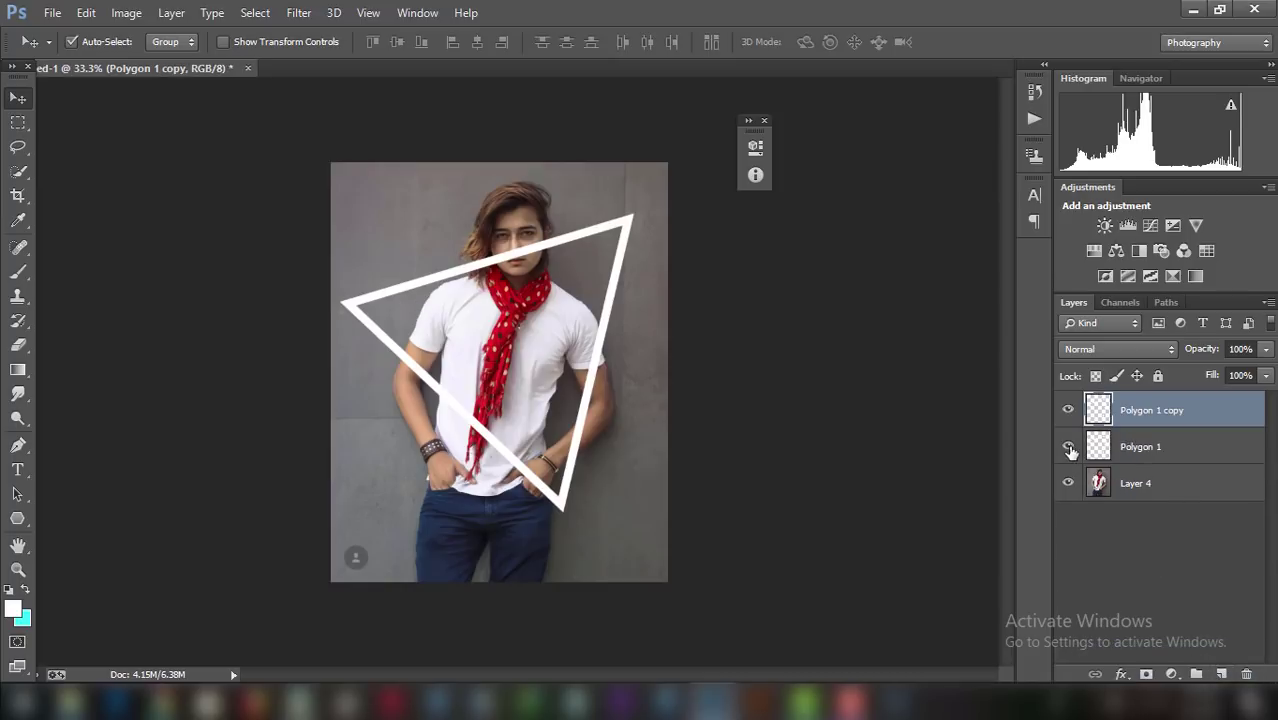
{"action": "key", "text": "ctrl+plus"}
{"action": "key", "text": "ctrl+plus"}
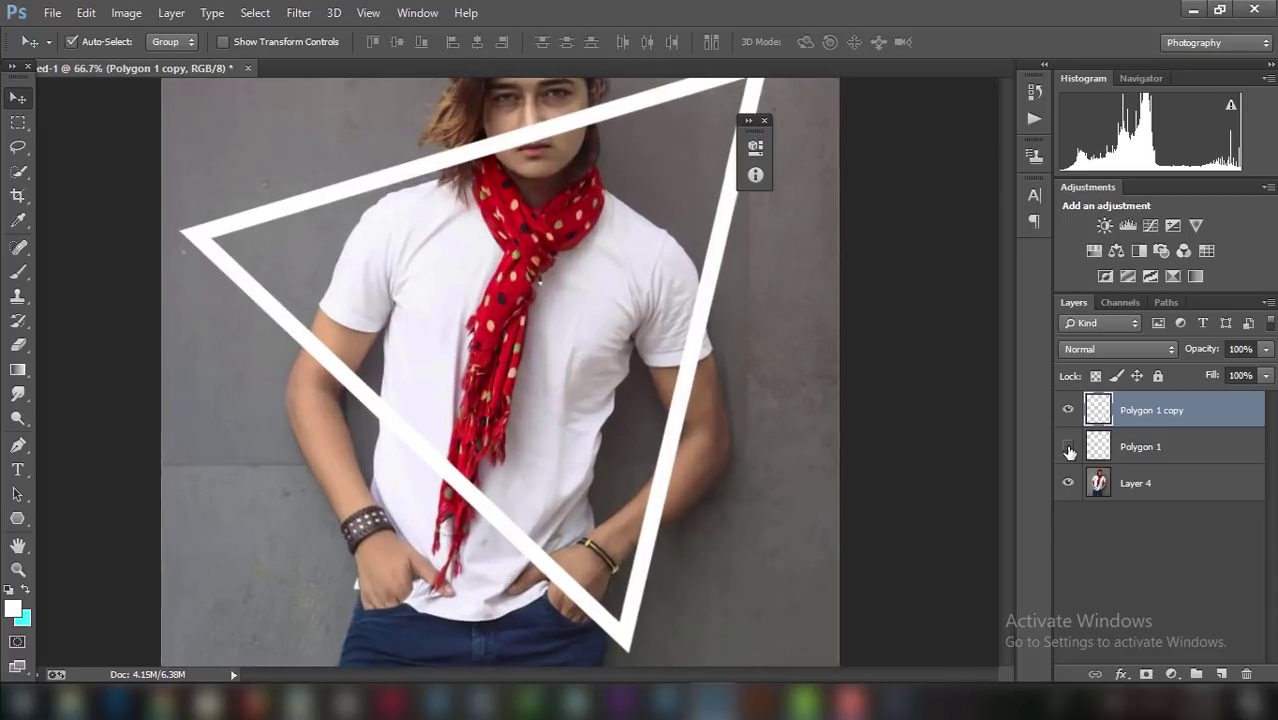
{"action": "key", "text": "ctrl+plus"}
{"action": "left_click_drag", "start_coordinate": [1002, 390], "coordinate": [1008, 298]}
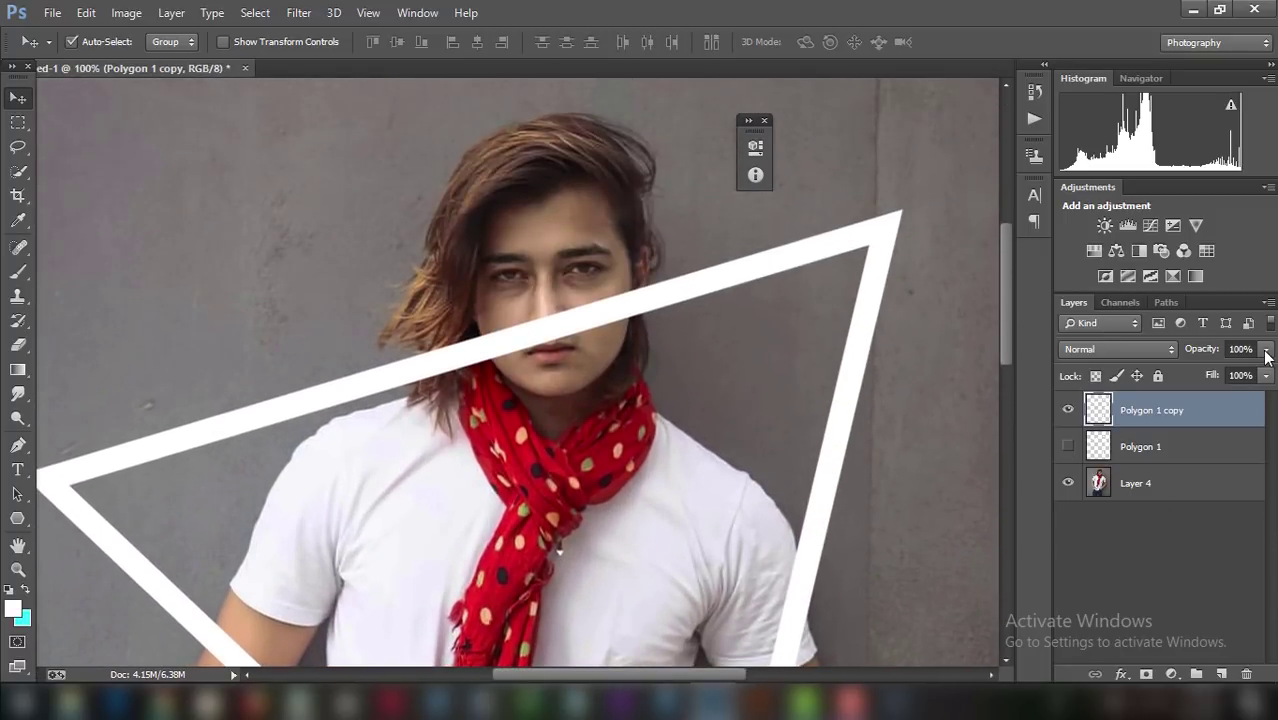
{"action": "key", "text": "ctrl+plus"}
{"action": "key", "text": "ctrl+plus"}
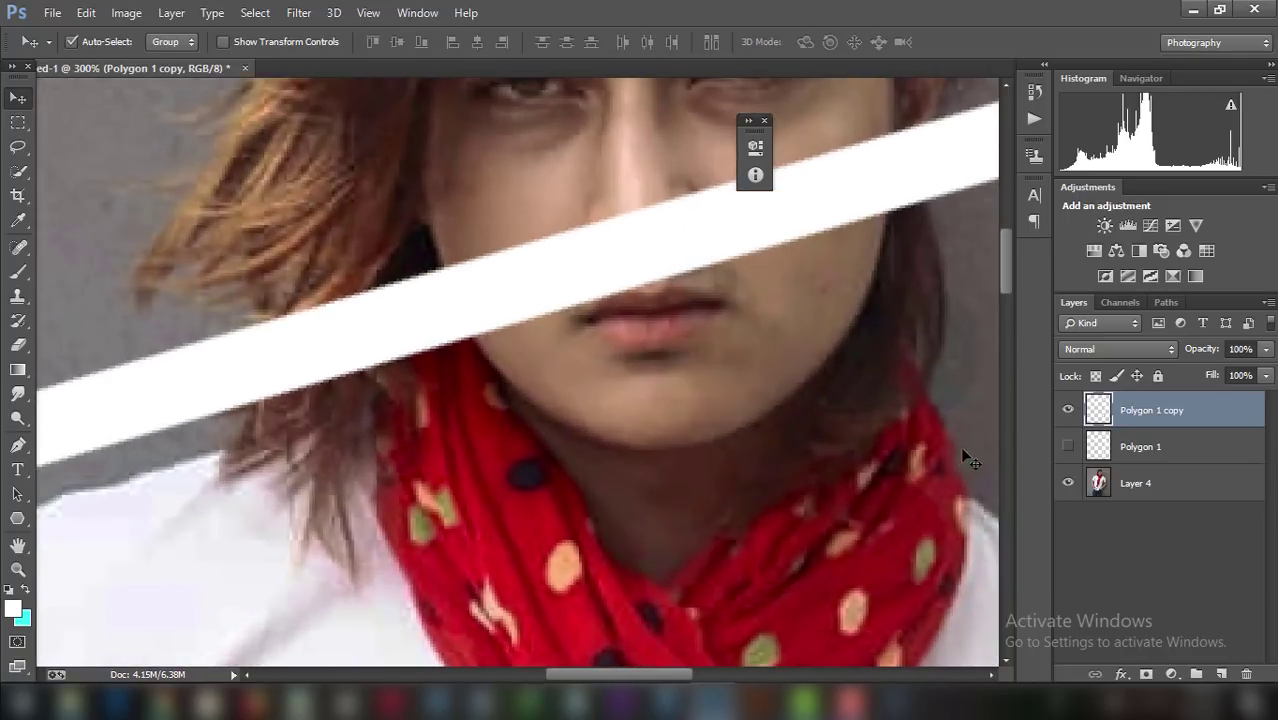
{"action": "left_click", "coordinate": [1067, 411]}
{"action": "left_click", "coordinate": [1067, 411]}
{"action": "left_click_drag", "start_coordinate": [645, 677], "coordinate": [682, 677]}
{"action": "left_click_drag", "start_coordinate": [1008, 245], "coordinate": [1005, 212]}
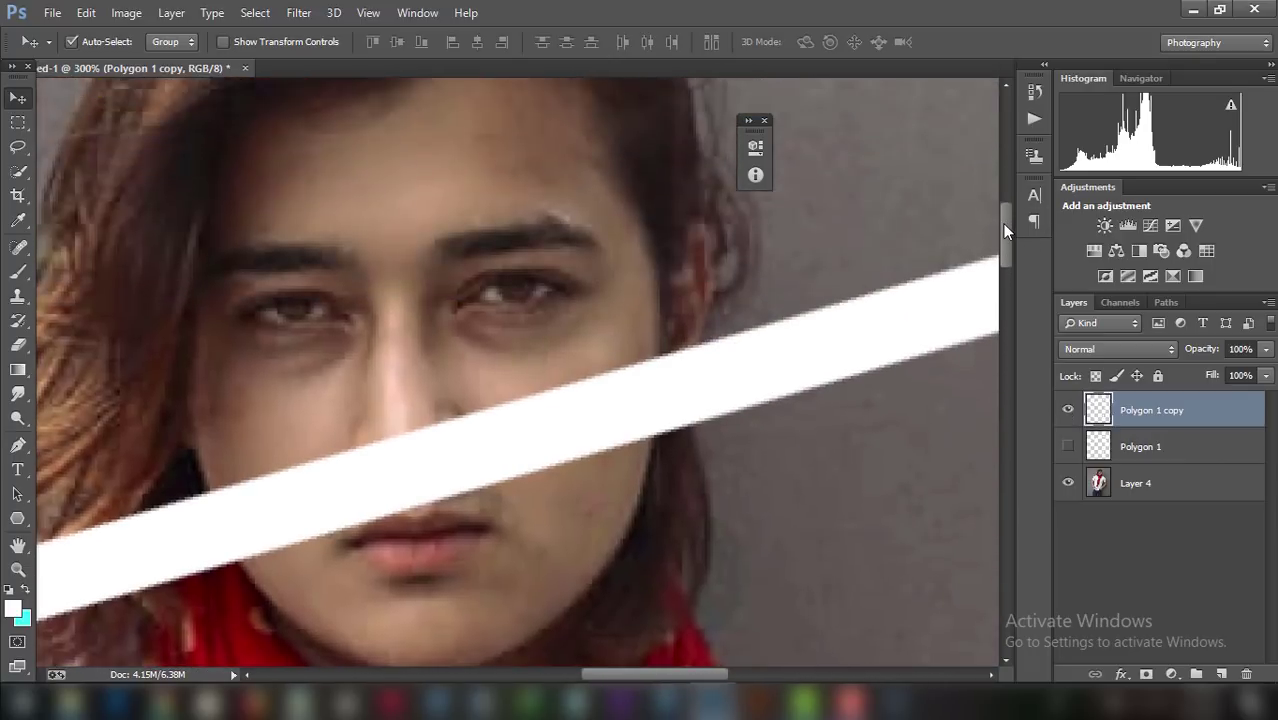
With the Pen tool, place path anchors along the lower edge of the face.
{"action": "left_click", "coordinate": [18, 445]}
{"action": "left_click", "coordinate": [1068, 410]}
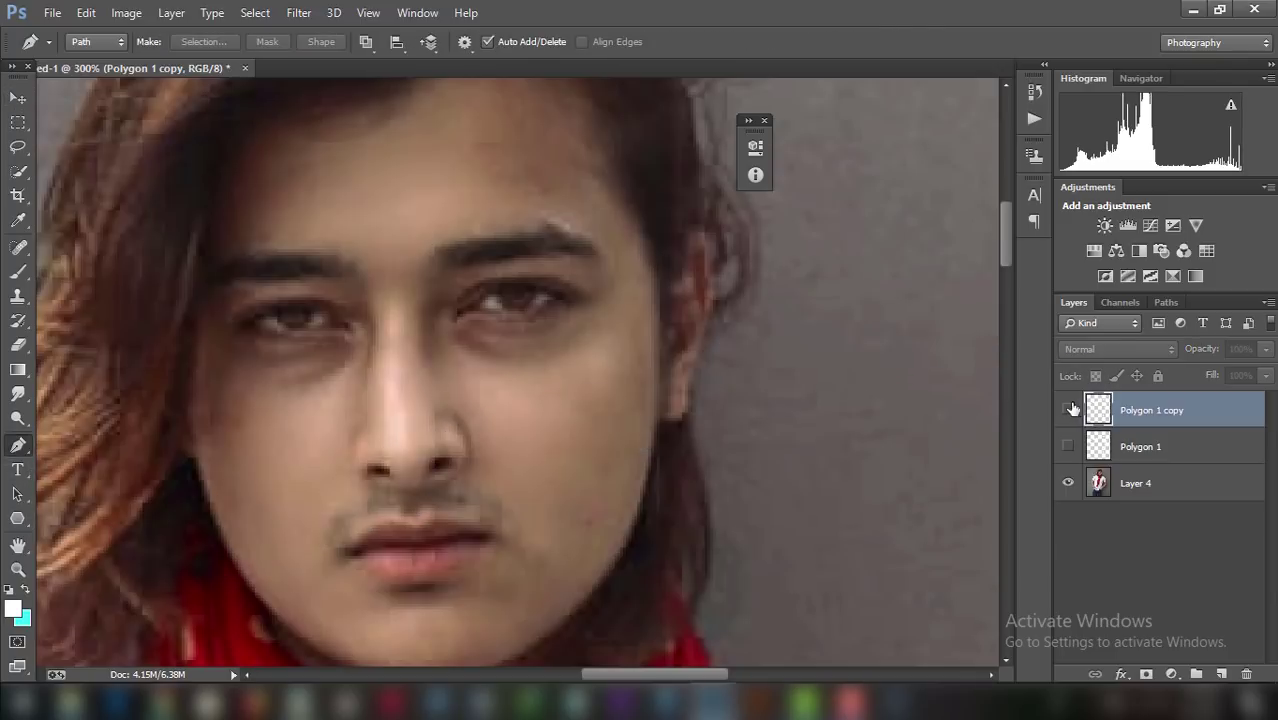
{"action": "left_click", "coordinate": [1068, 410]}
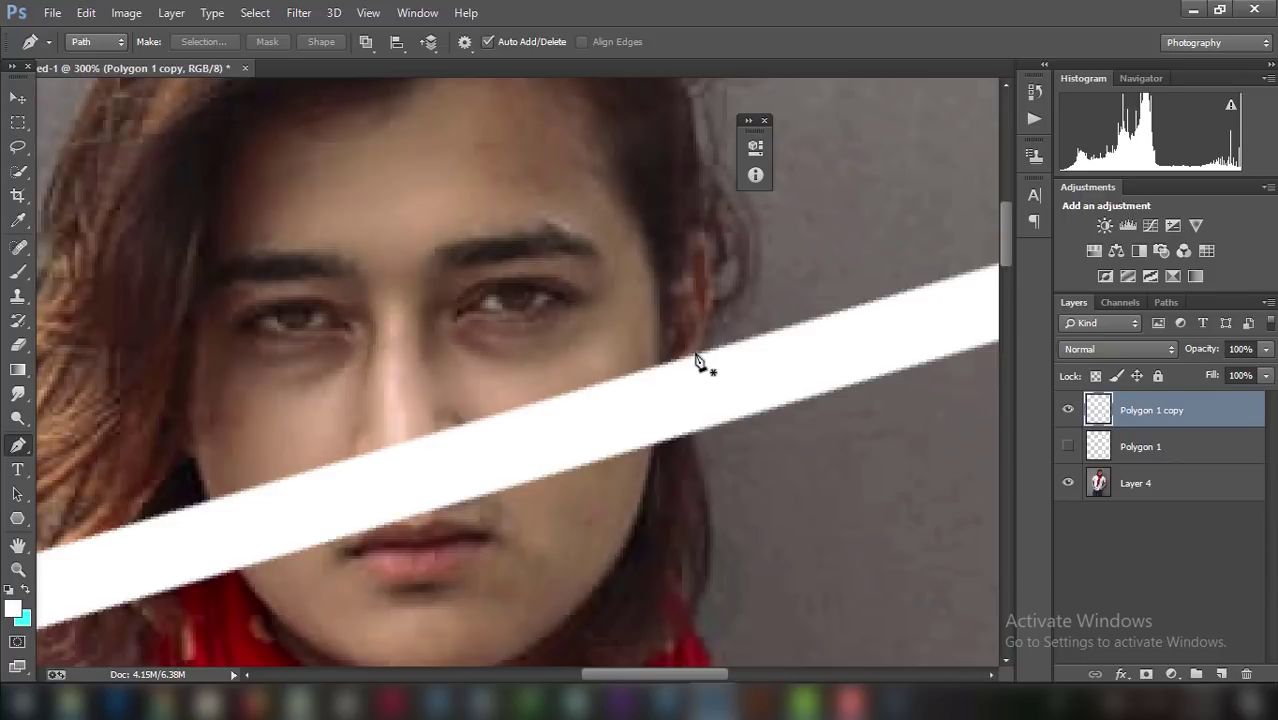
{"action": "left_click", "coordinate": [1068, 410]}
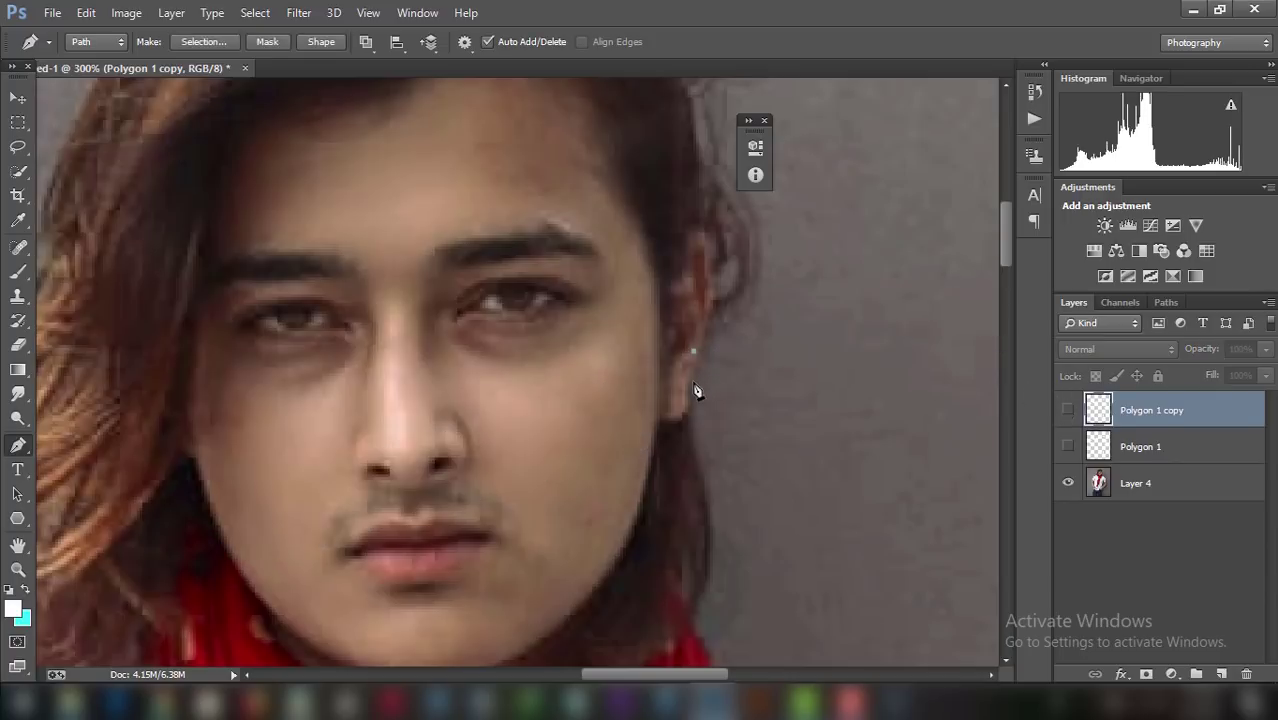
{"action": "left_click", "coordinate": [685, 418]}
{"action": "left_click", "coordinate": [702, 469]}
{"action": "left_click", "coordinate": [707, 505]}
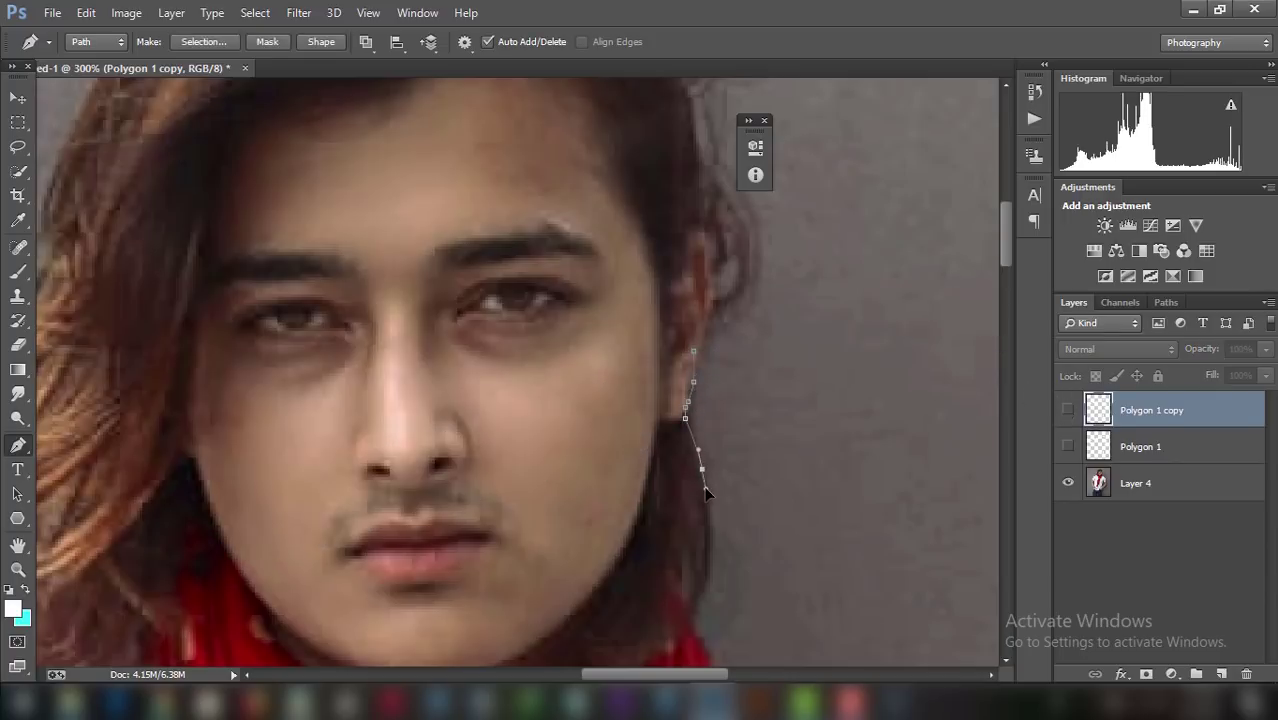
{"action": "left_click", "coordinate": [1068, 410]}
{"action": "left_click", "coordinate": [238, 573]}
{"action": "key", "text": "ctrl+comma"}
{"action": "left_click_drag", "start_coordinate": [1006, 252], "coordinate": [1006, 282]}
{"action": "left_click_drag", "start_coordinate": [645, 675], "coordinate": [590, 675]}
{"action": "left_click", "coordinate": [1068, 410]}
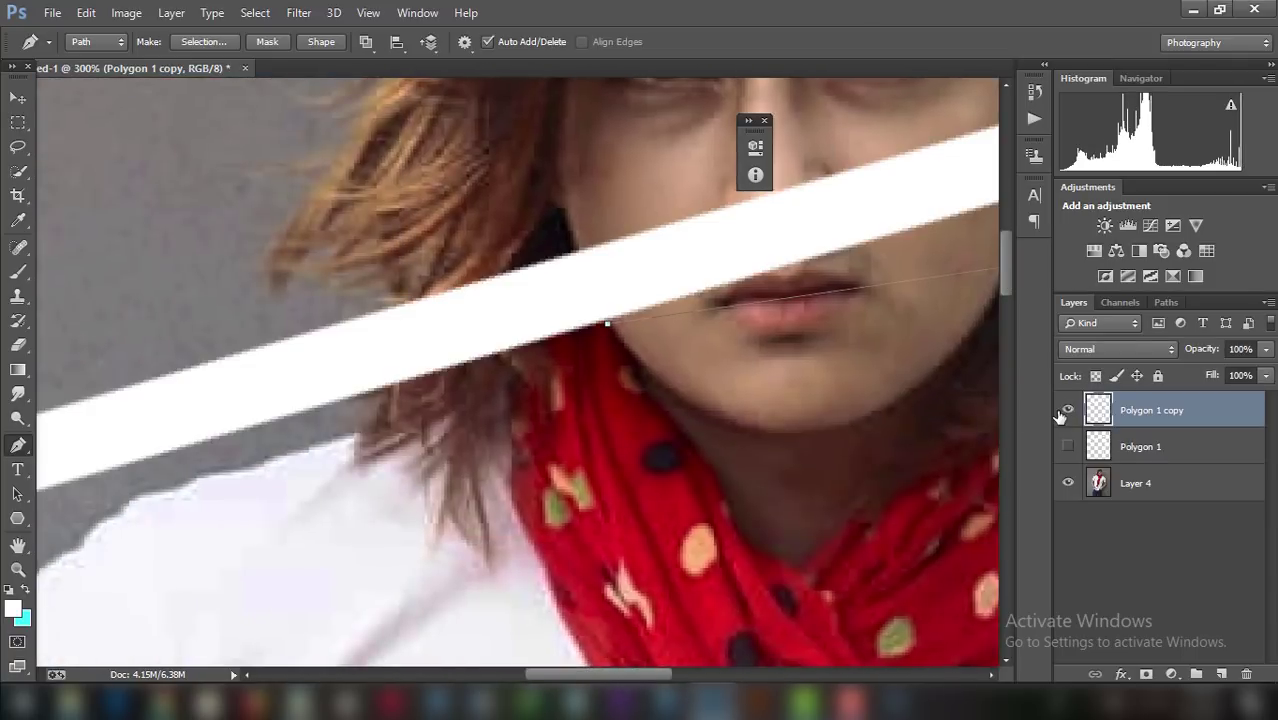
Trace the hair edge with anchors and close the face outline path.
{"action": "left_click", "coordinate": [385, 388]}
{"action": "left_click", "coordinate": [1068, 410]}
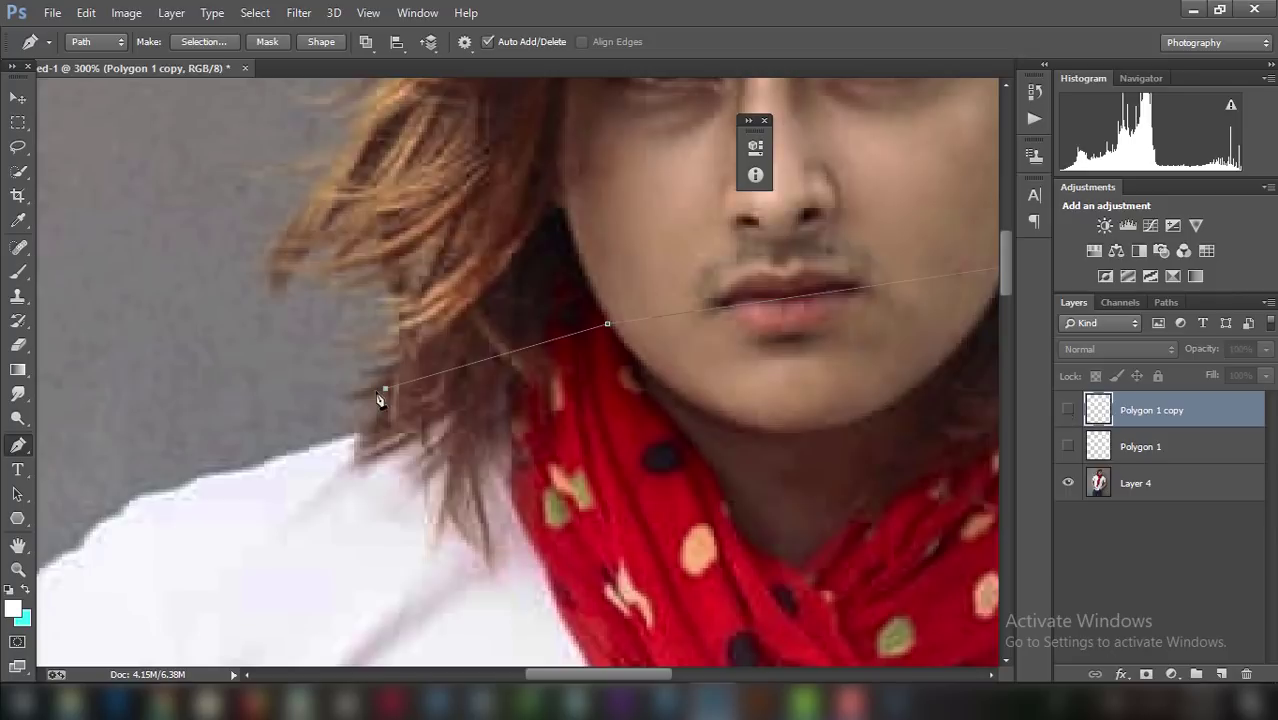
{"action": "left_click", "coordinate": [352, 394]}
{"action": "left_click", "coordinate": [364, 368]}
{"action": "left_click", "coordinate": [360, 346]}
{"action": "left_click", "coordinate": [364, 323]}
{"action": "left_click", "coordinate": [386, 300]}
{"action": "left_click_drag", "start_coordinate": [598, 674], "coordinate": [640, 674]}
{"action": "scroll", "coordinate": [520, 370], "scroll_direction": "up", "scroll_amount": 5}
{"action": "left_click", "coordinate": [276, 372]}
{"action": "left_click", "coordinate": [658, 268]}
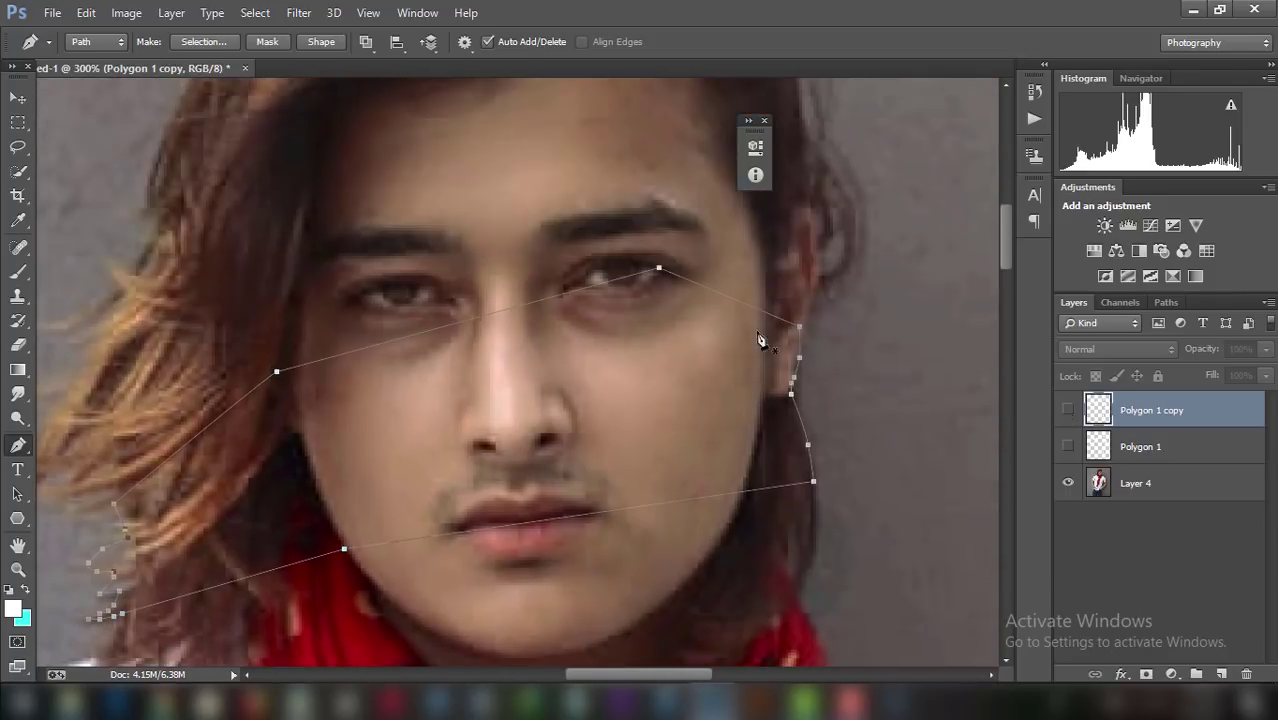
Turn the face path into a selection and add a layer mask to Polygon 1 copy.
{"action": "right_click", "coordinate": [760, 341]}
{"action": "left_click", "coordinate": [830, 308]}
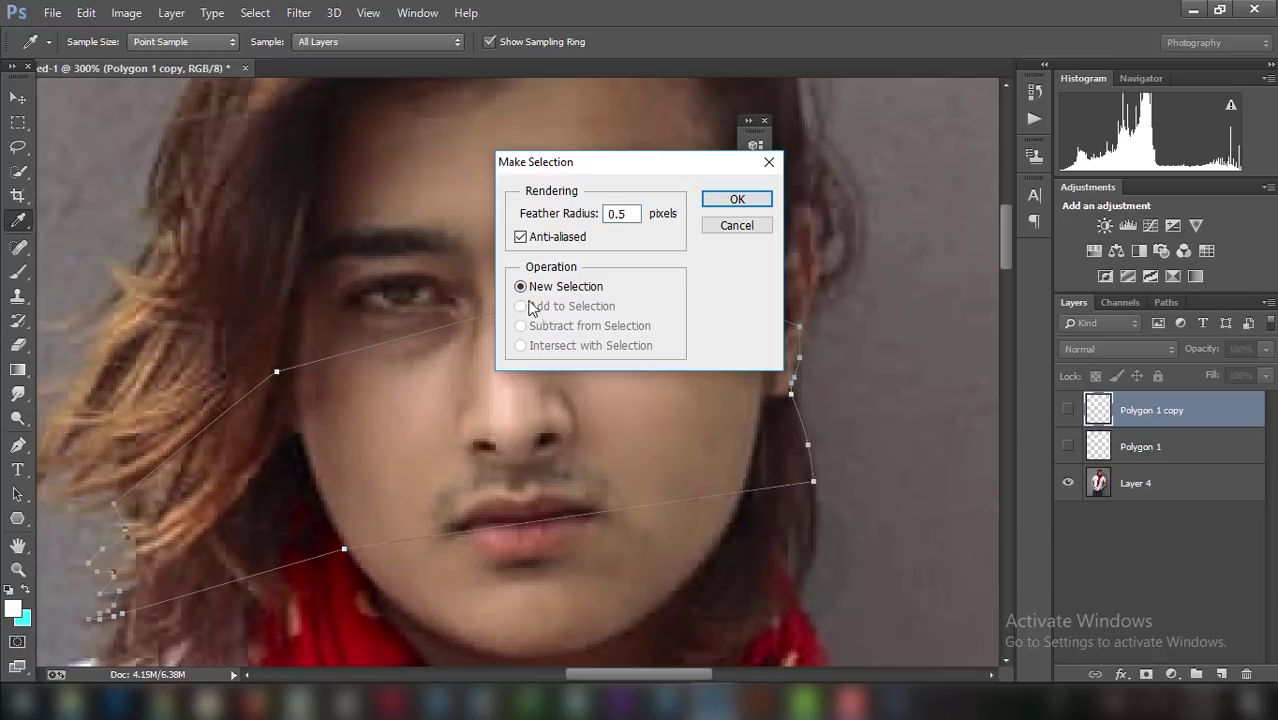
{"action": "left_click", "coordinate": [737, 199]}
{"action": "left_click", "coordinate": [1068, 410]}
{"action": "right_click", "coordinate": [630, 314]}
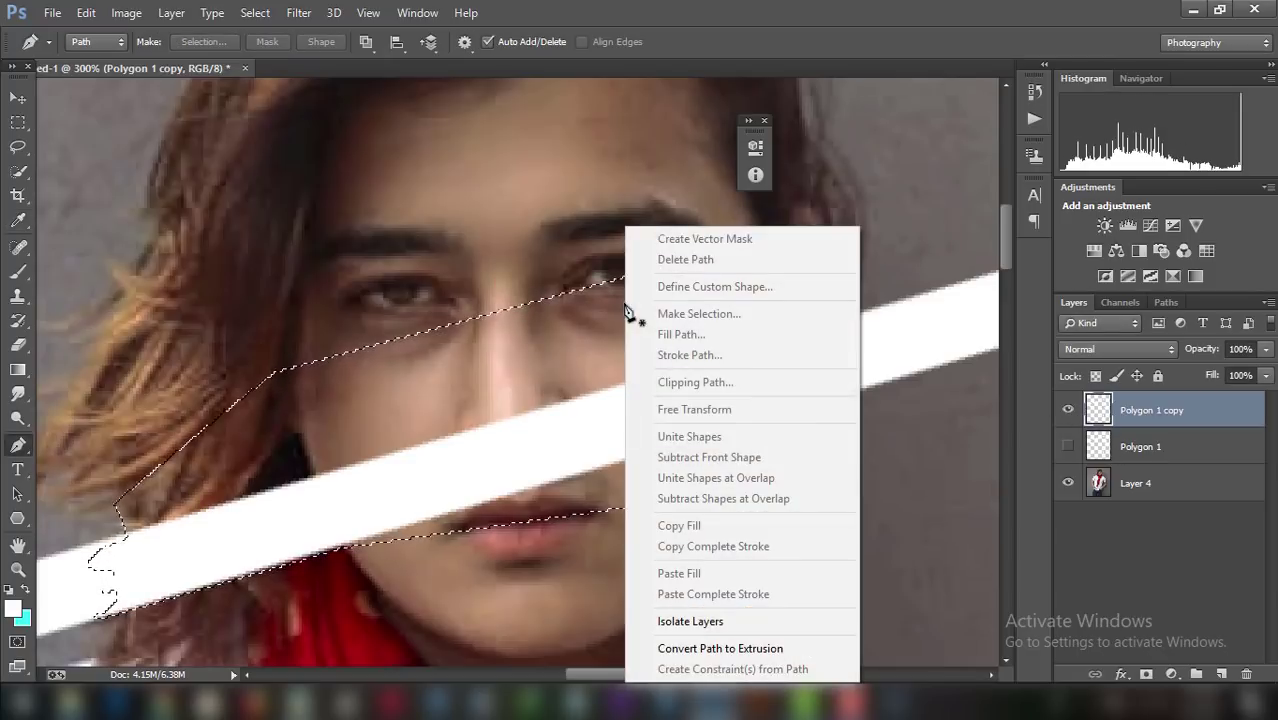
{"action": "key", "text": "Escape"}
{"action": "key", "text": "Delete"}
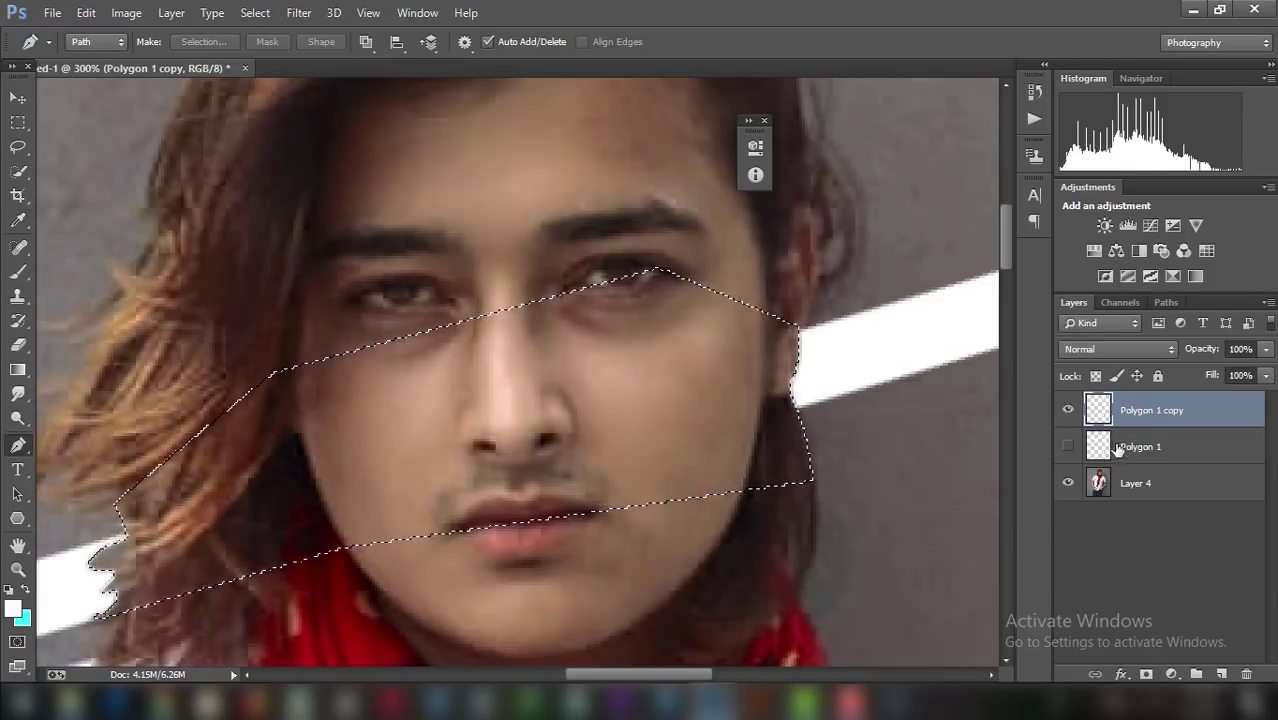
{"action": "left_click", "coordinate": [86, 12]}
{"action": "left_click", "coordinate": [140, 48]}
{"action": "left_click", "coordinate": [1146, 674]}
Remove the wrong layer mask and touch up the stripe end near the hair.
{"action": "key", "text": "b"}
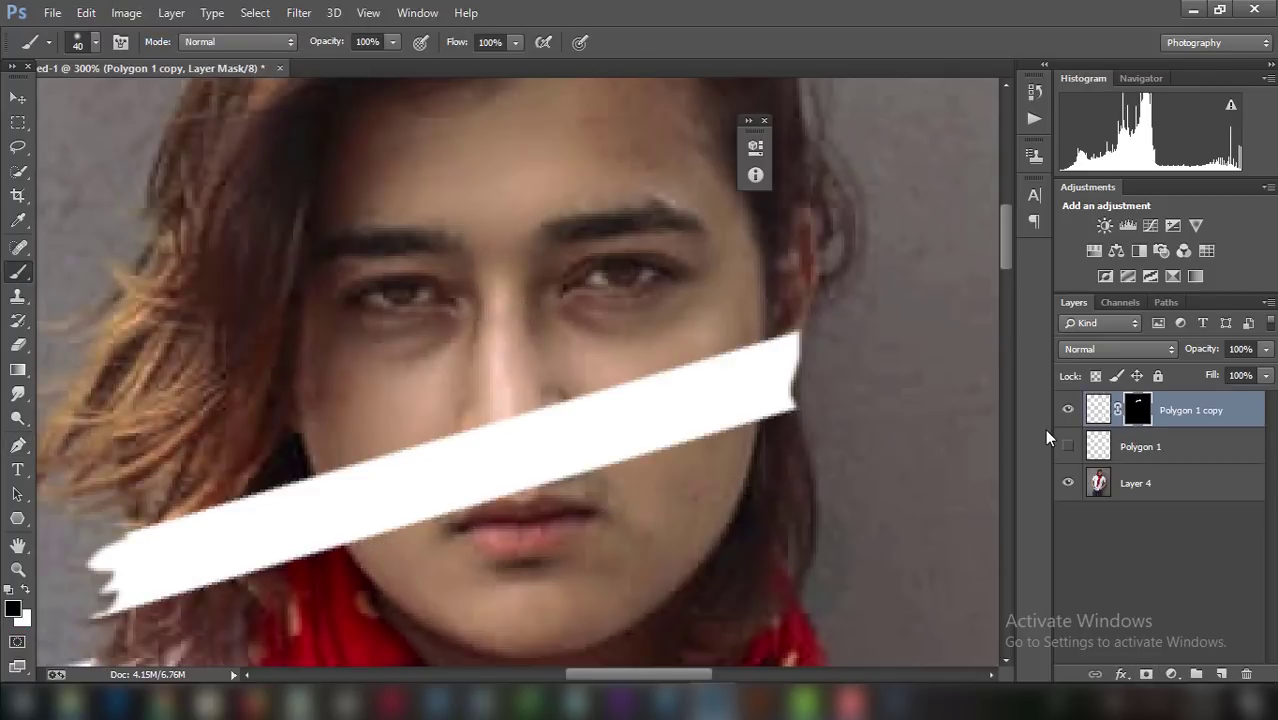
{"action": "key", "text": "ctrl+alt+z"}
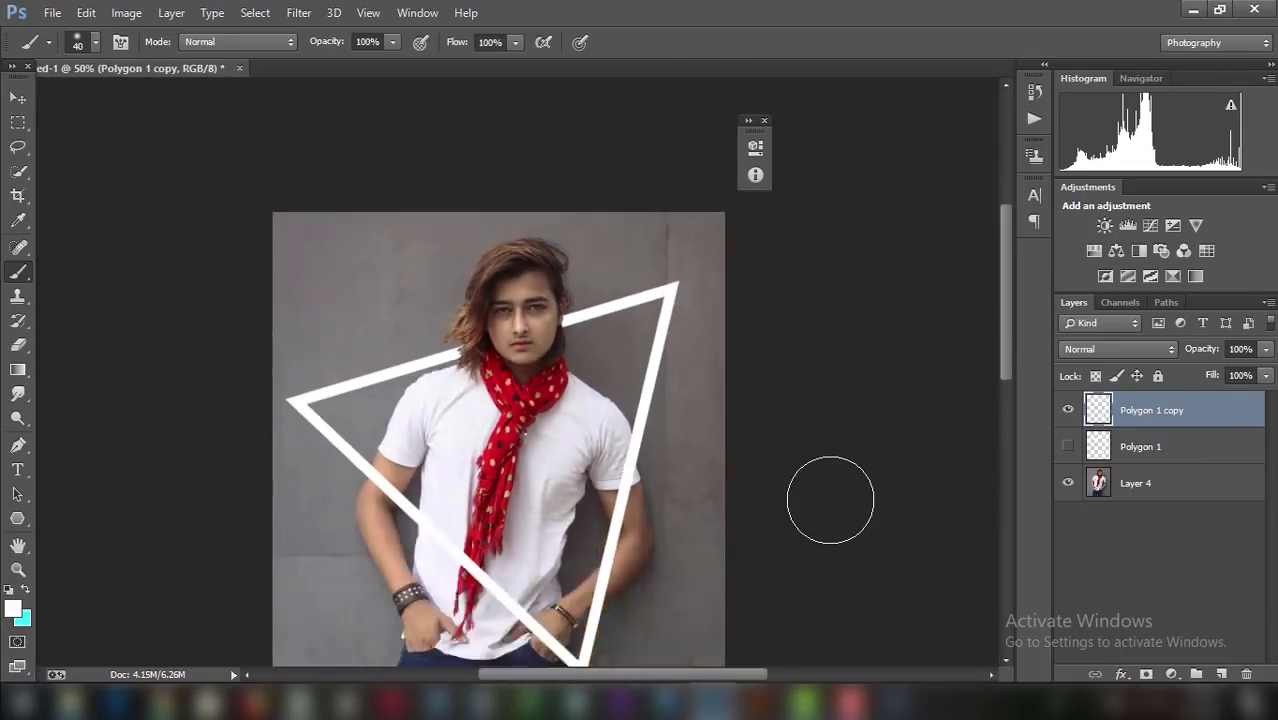
{"action": "key", "text": "ctrl+plus"}
{"action": "key", "text": "ctrl+plus"}
{"action": "key", "text": "ctrl+plus"}
{"action": "scroll", "coordinate": [741, 288], "scroll_direction": "up", "scroll_amount": 5}
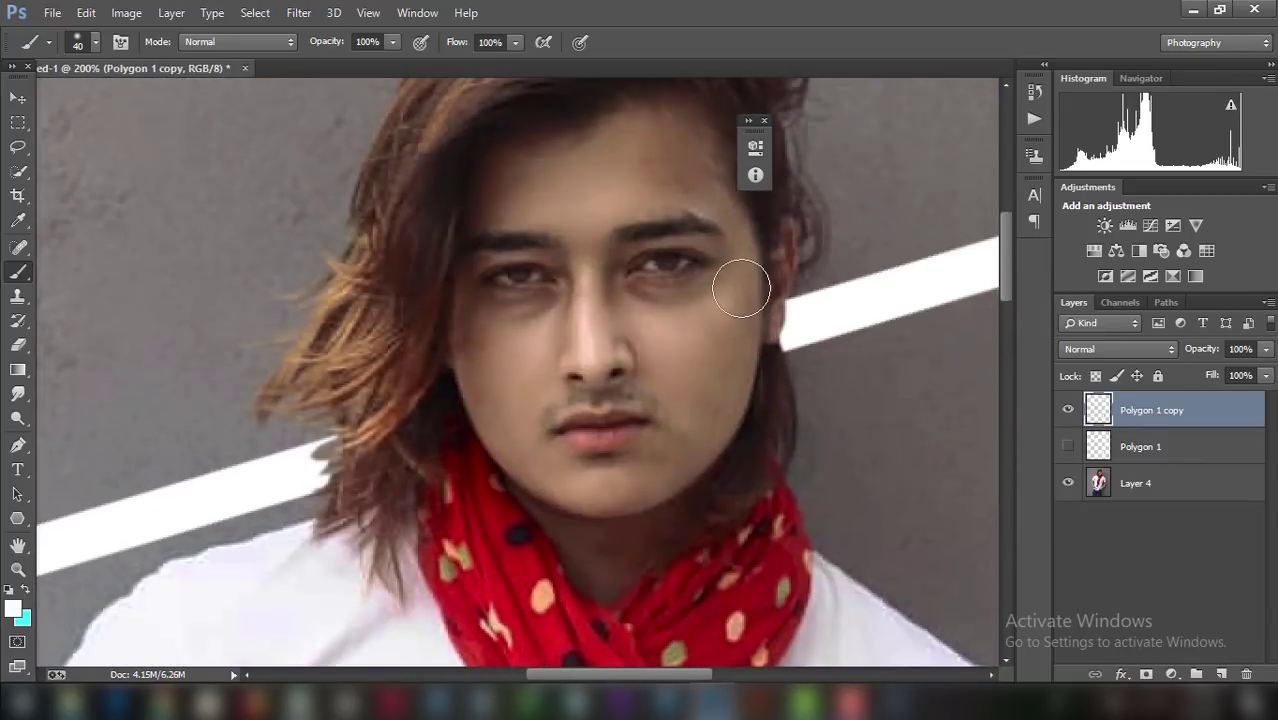
{"action": "left_click_drag", "start_coordinate": [771, 328], "coordinate": [773, 341]}
{"action": "key", "text": "ctrl+shift+f"}
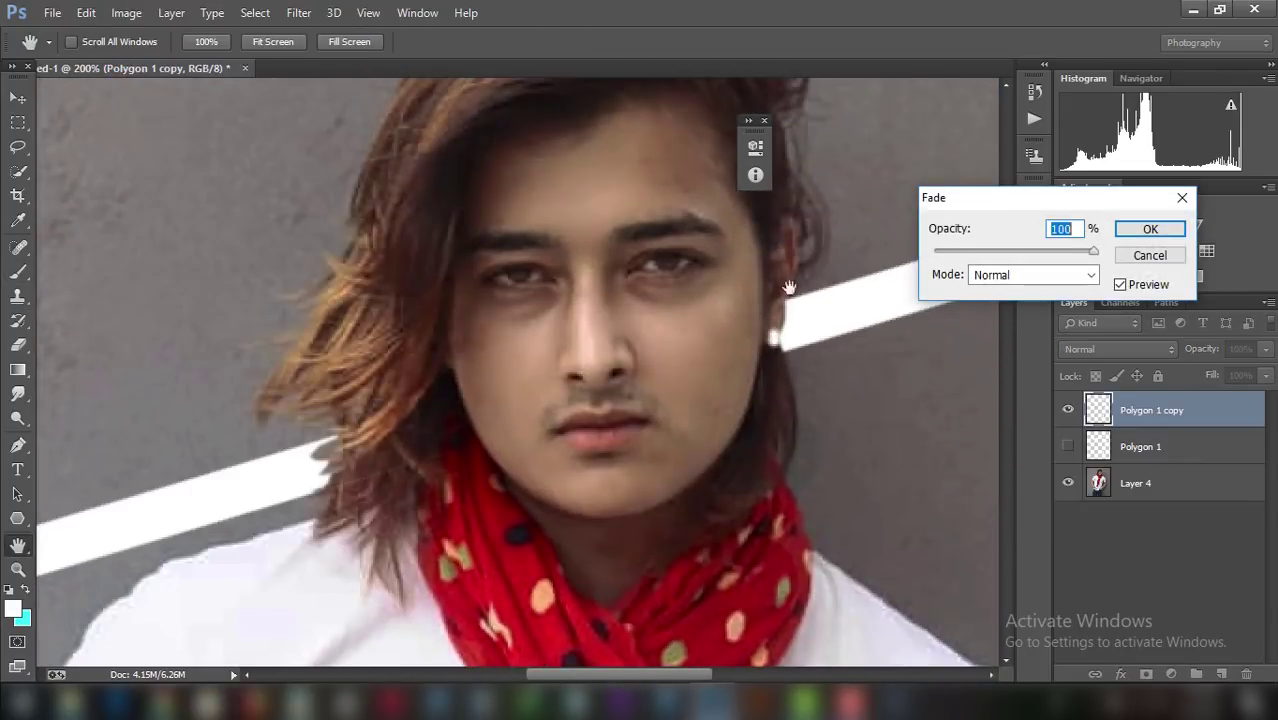
{"action": "key", "text": "Return"}
Erase the stray white stripe over the hair edge.
{"action": "key", "text": "e"}
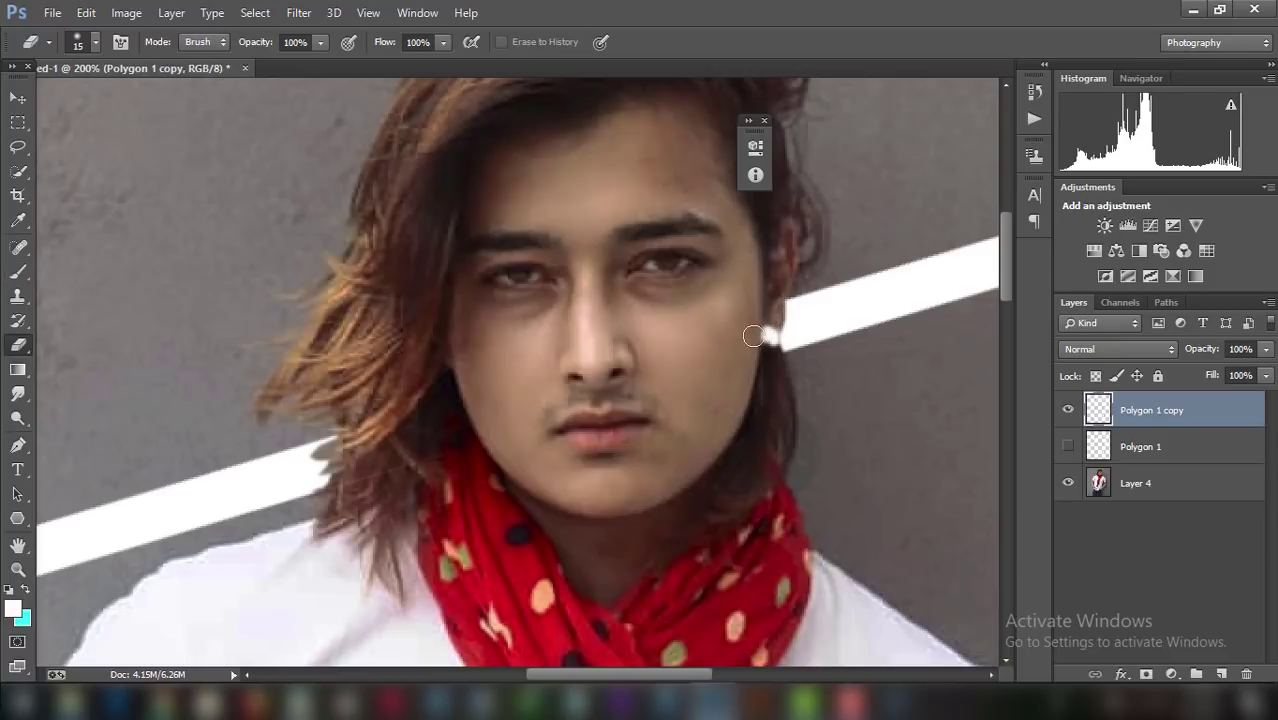
{"action": "left_click_drag", "start_coordinate": [753, 335], "coordinate": [780, 290]}
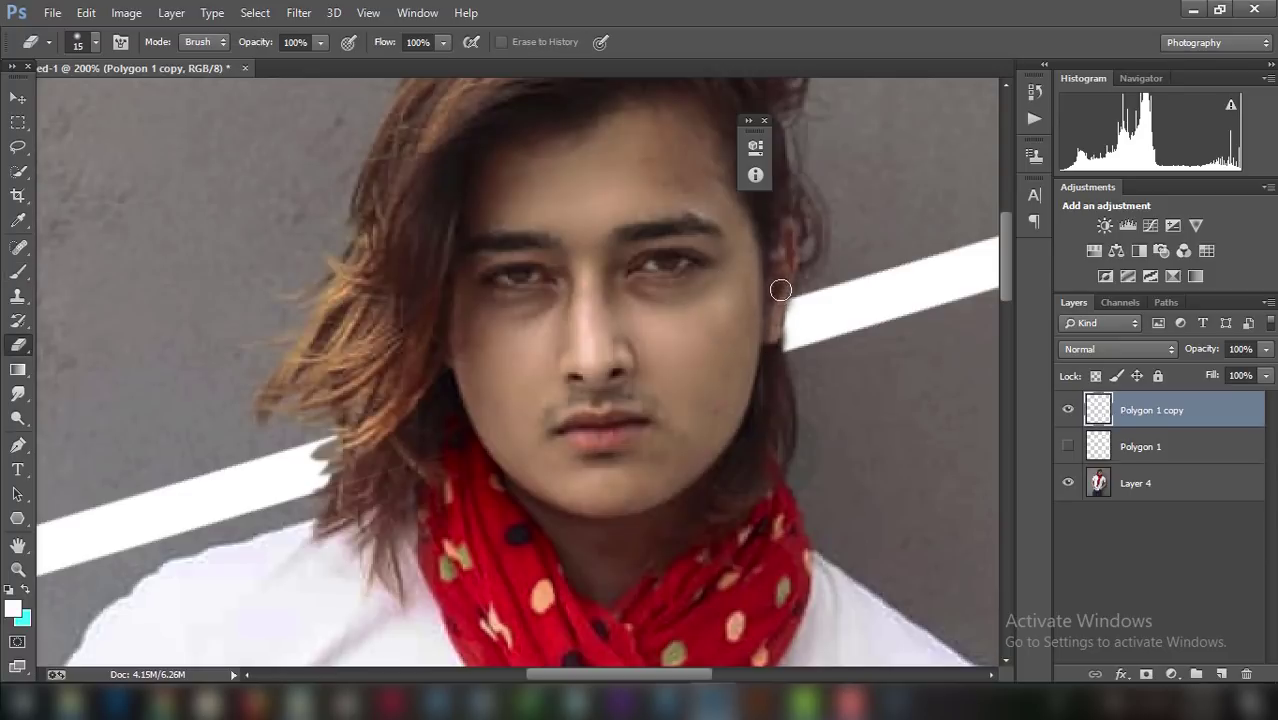
{"action": "left_click", "coordinate": [391, 409]}
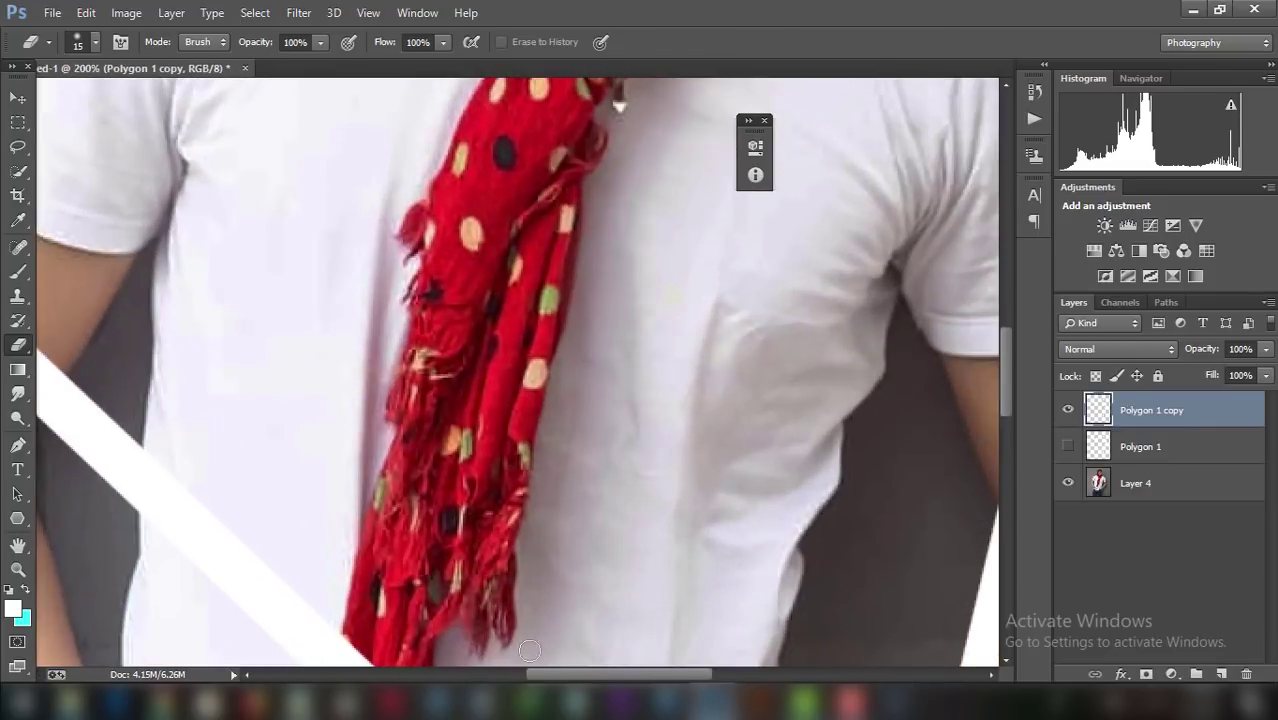
{"action": "scroll", "coordinate": [530, 651], "scroll_direction": "left", "scroll_amount": 3}
Outline the upper arm with the Pen tool and make it a selection.
{"action": "key", "text": "p"}
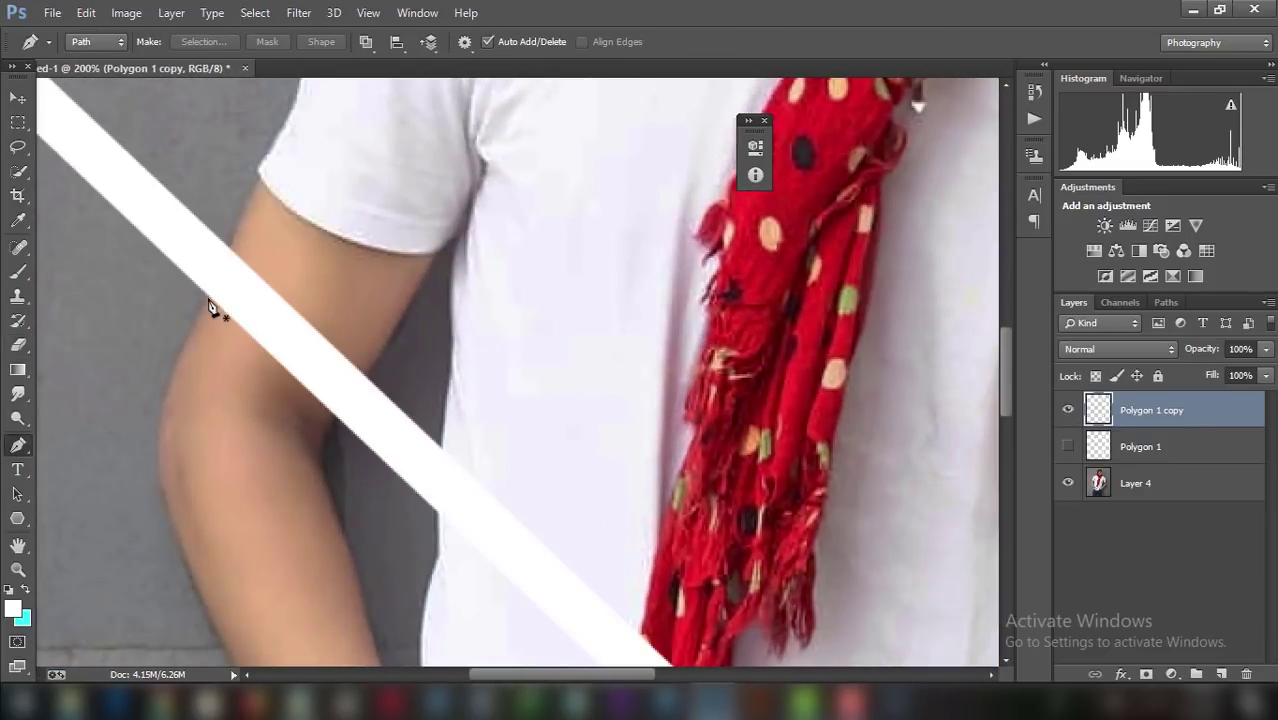
{"action": "left_click", "coordinate": [209, 297]}
{"action": "left_click", "coordinate": [230, 245]}
{"action": "left_click", "coordinate": [370, 374]}
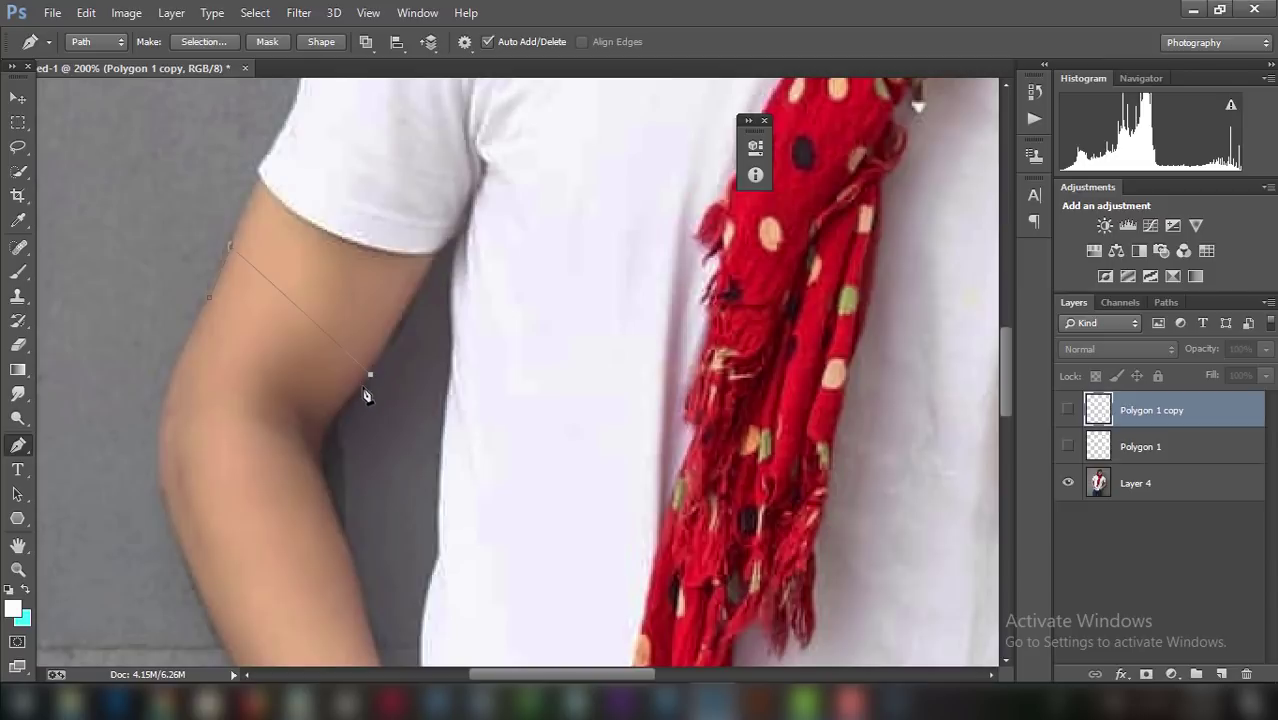
{"action": "left_click", "coordinate": [343, 408]}
{"action": "left_click", "coordinate": [209, 297]}
{"action": "right_click", "coordinate": [234, 305]}
{"action": "left_click", "coordinate": [285, 309]}
{"action": "key", "text": "Return"}
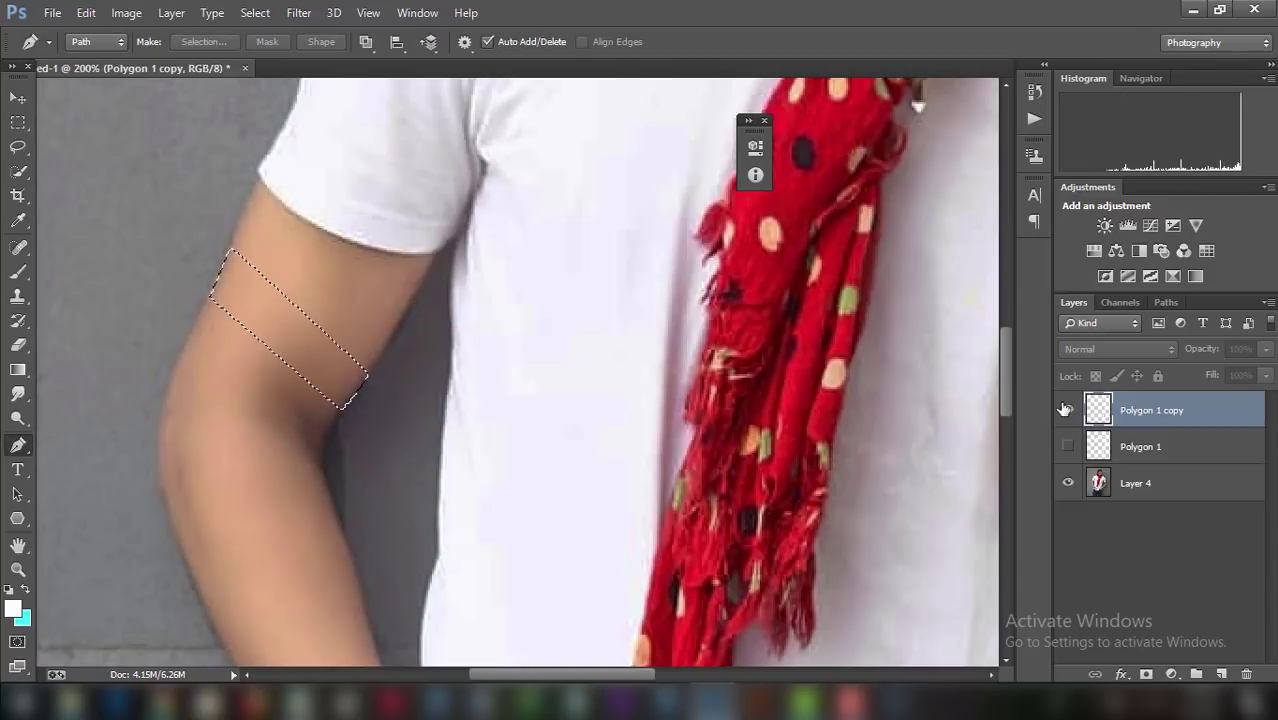
Delete the stripe inside the arm selection and erase the leftover sliver along the arm.
{"action": "left_click", "coordinate": [1067, 409]}
{"action": "key", "text": "Delete"}
{"action": "key", "text": "ctrl+d"}
{"action": "key", "text": "e"}
{"action": "left_click_drag", "start_coordinate": [265, 339], "coordinate": [324, 416]}
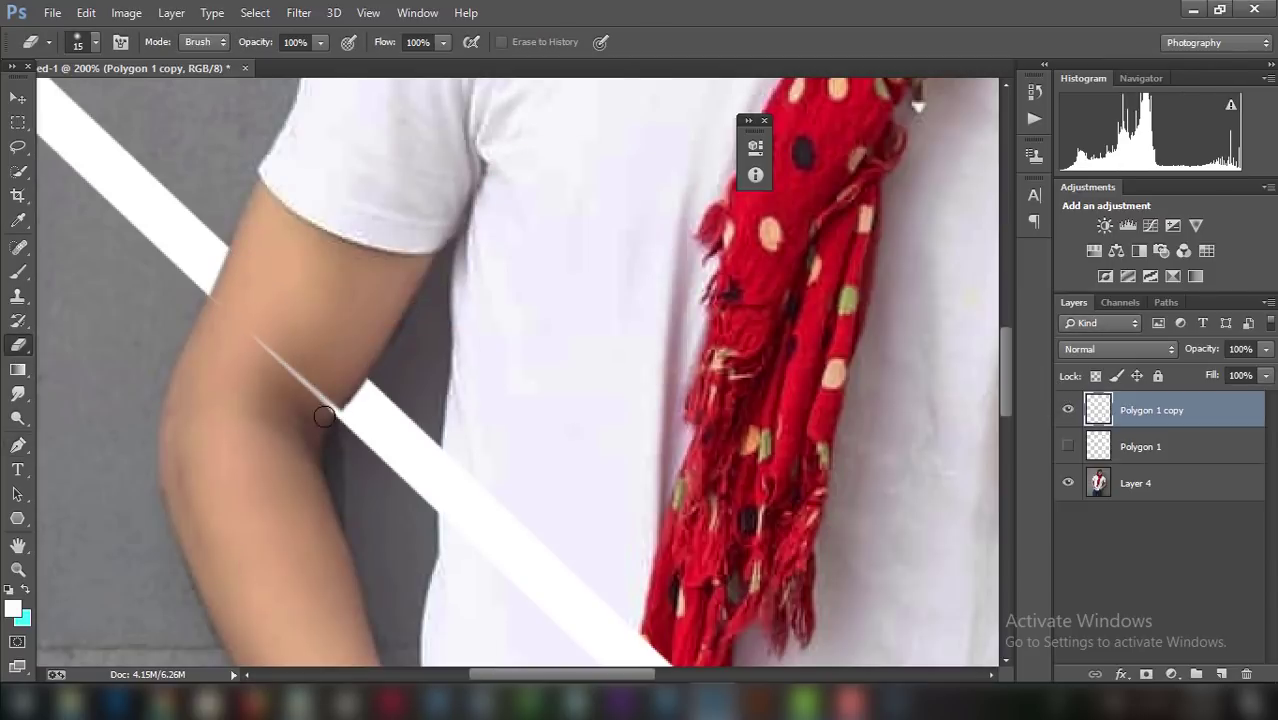
{"action": "scroll", "coordinate": [1009, 376], "scroll_direction": "down", "scroll_amount": 2}
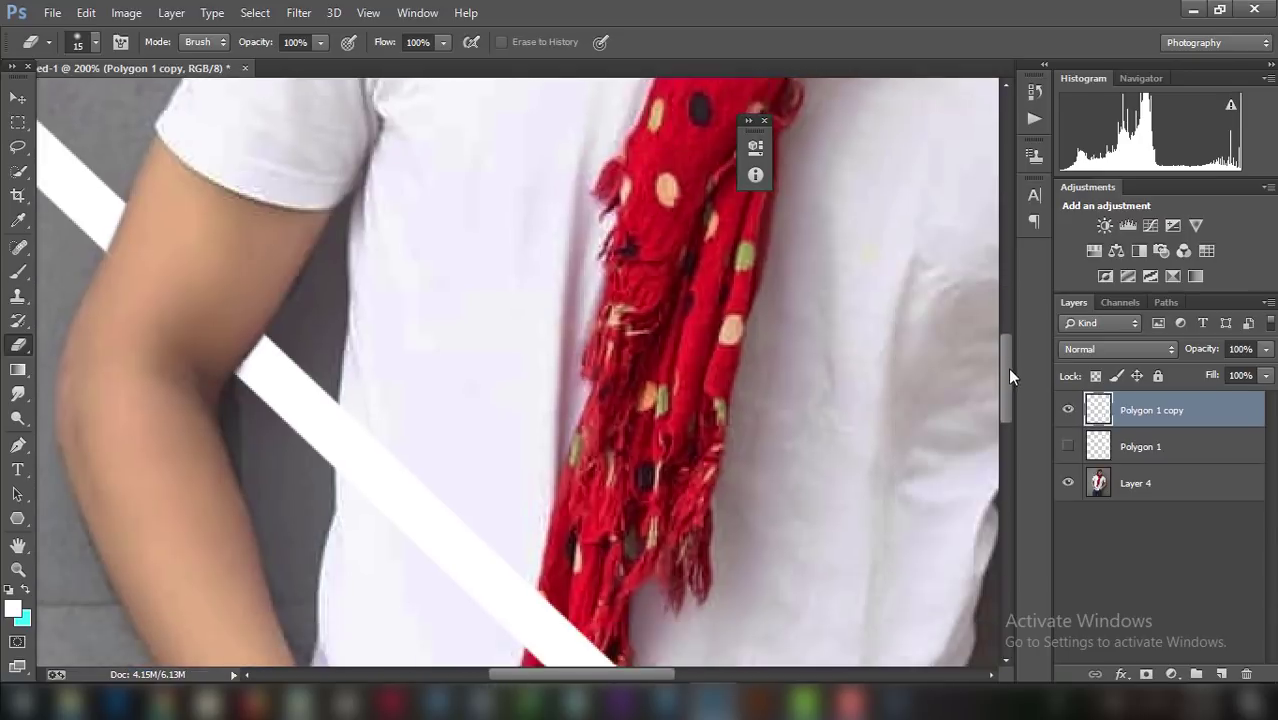
{"action": "scroll", "coordinate": [1009, 376], "scroll_direction": "down", "scroll_amount": 3}
{"action": "scroll", "coordinate": [1009, 376], "scroll_direction": "right", "scroll_amount": 3}
{"action": "scroll", "coordinate": [1009, 432], "scroll_direction": "up", "scroll_amount": 3}
{"action": "mouse_move", "coordinate": [842, 391]}
{"action": "left_mouse_down"}
{"action": "mouse_move", "coordinate": [819, 345]}
{"action": "mouse_move", "coordinate": [882, 288]}
{"action": "mouse_move", "coordinate": [799, 454]}
{"action": "mouse_move", "coordinate": [887, 277]}
{"action": "mouse_move", "coordinate": [824, 331]}
{"action": "mouse_move", "coordinate": [901, 265]}
{"action": "mouse_move", "coordinate": [864, 314]}
{"action": "mouse_move", "coordinate": [830, 490]}
{"action": "mouse_move", "coordinate": [884, 462]}
{"action": "mouse_move", "coordinate": [847, 456]}
{"action": "mouse_move", "coordinate": [761, 538]}
{"action": "mouse_move", "coordinate": [847, 463]}
{"action": "mouse_move", "coordinate": [769, 540]}
{"action": "mouse_move", "coordinate": [821, 503]}
{"action": "mouse_move", "coordinate": [756, 547]}
{"action": "mouse_move", "coordinate": [822, 502]}
{"action": "mouse_move", "coordinate": [765, 545]}
{"action": "left_mouse_up"}
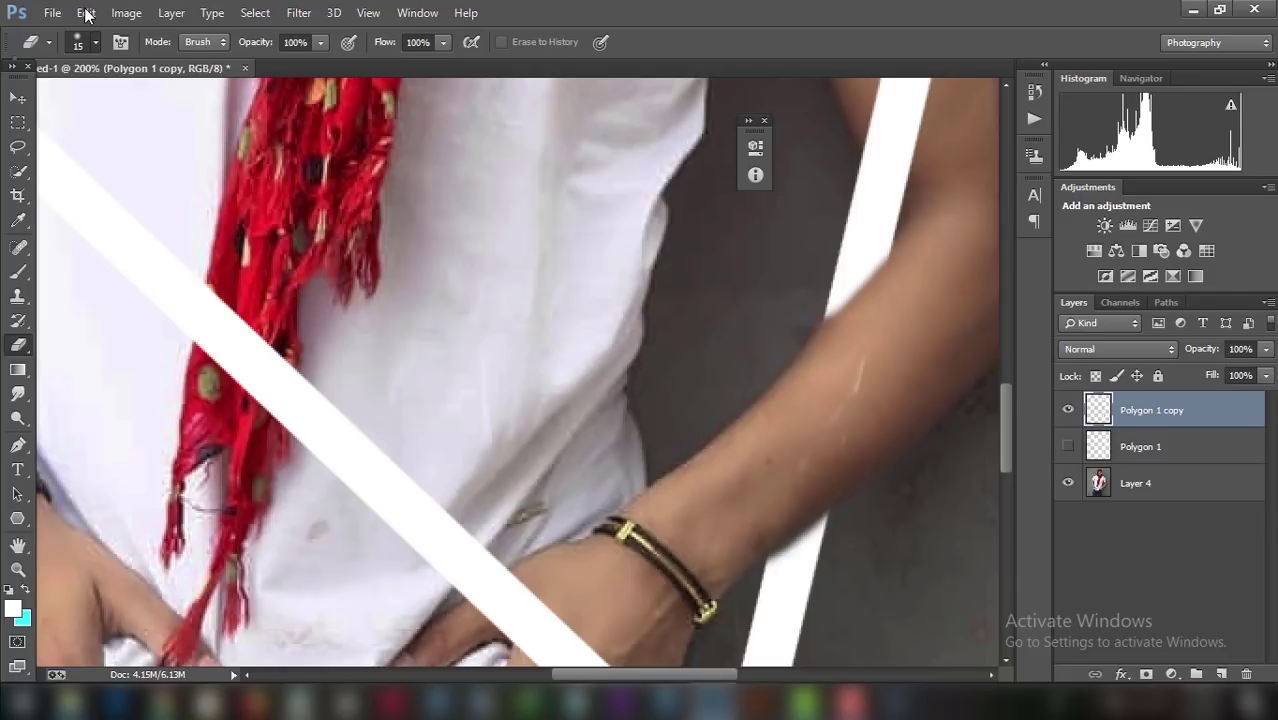
Step back three eraser strokes, then erase the forearm crossing with a hard round eraser.
{"action": "left_click", "coordinate": [86, 12]}
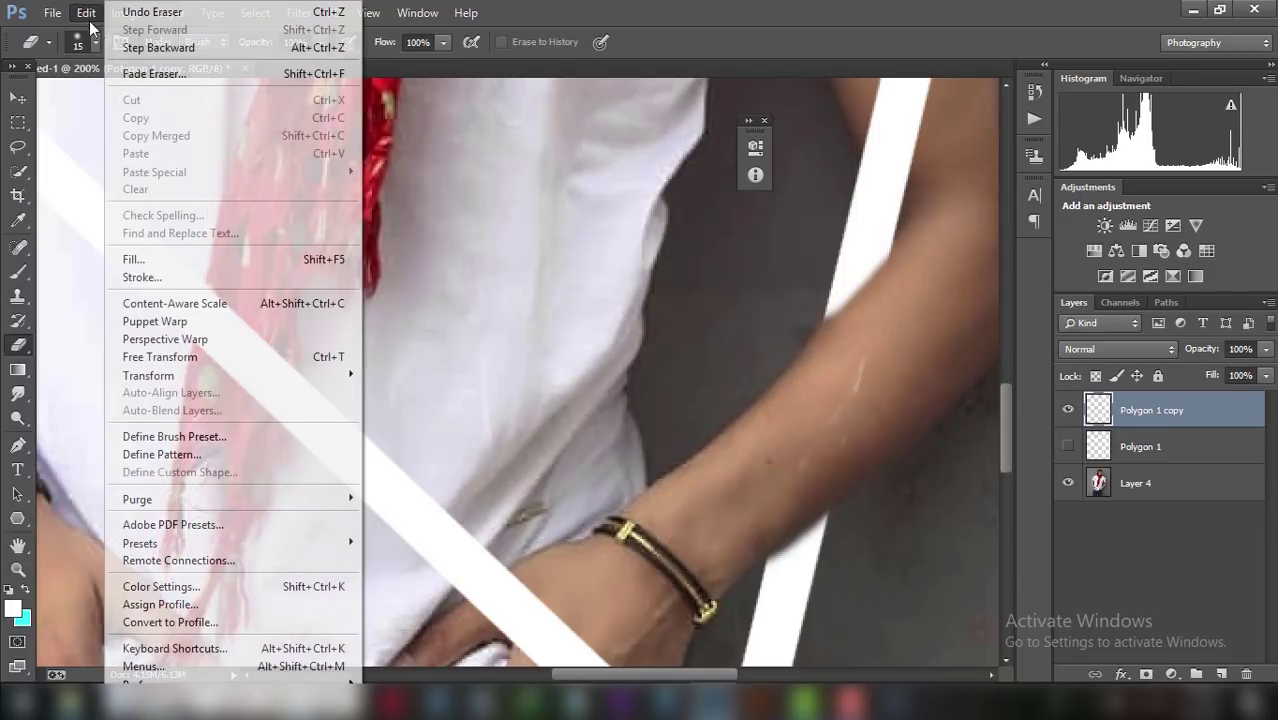
{"action": "left_click", "coordinate": [117, 43]}
{"action": "left_click", "coordinate": [90, 12]}
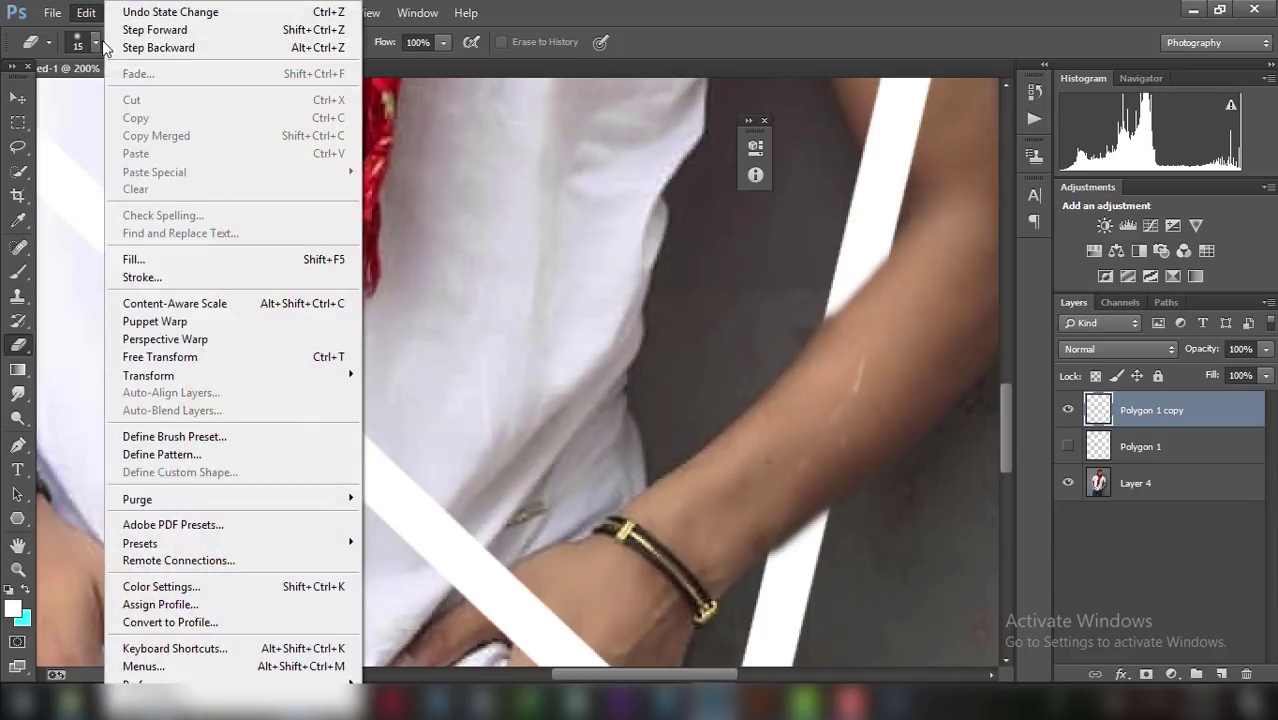
{"action": "left_click", "coordinate": [113, 44]}
{"action": "left_click", "coordinate": [88, 12]}
{"action": "left_click", "coordinate": [117, 45]}
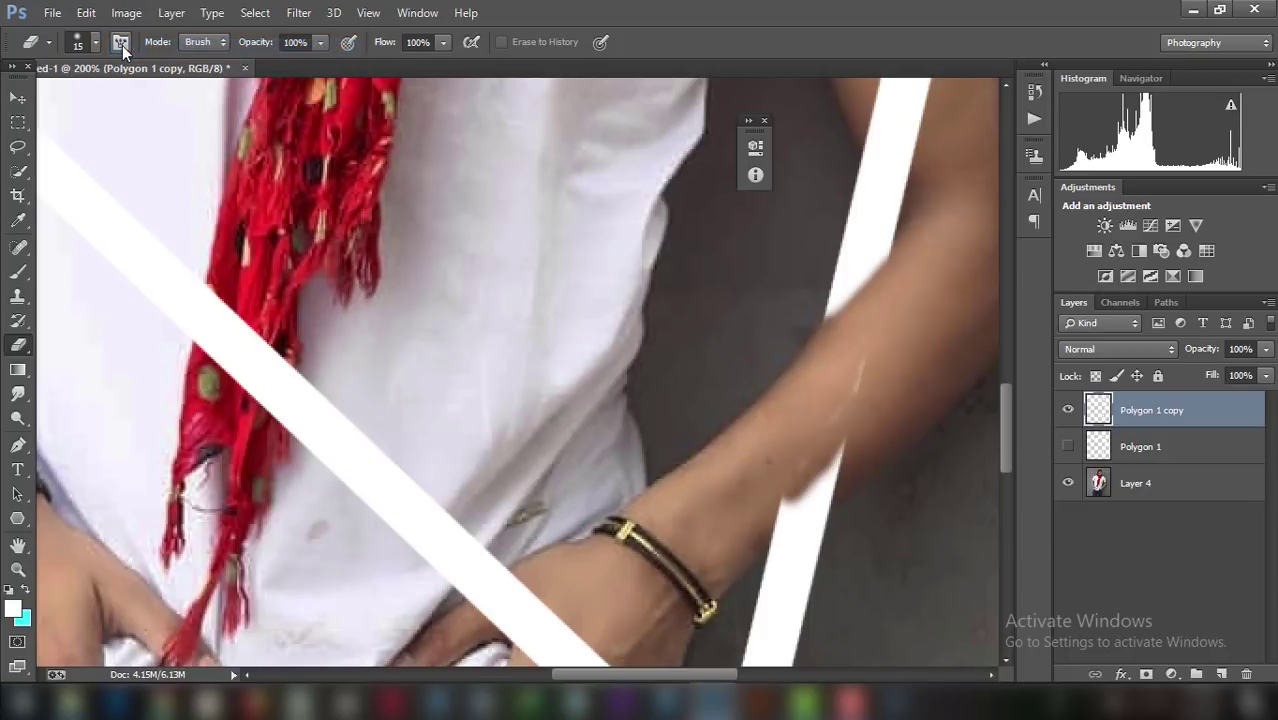
{"action": "left_click", "coordinate": [75, 42]}
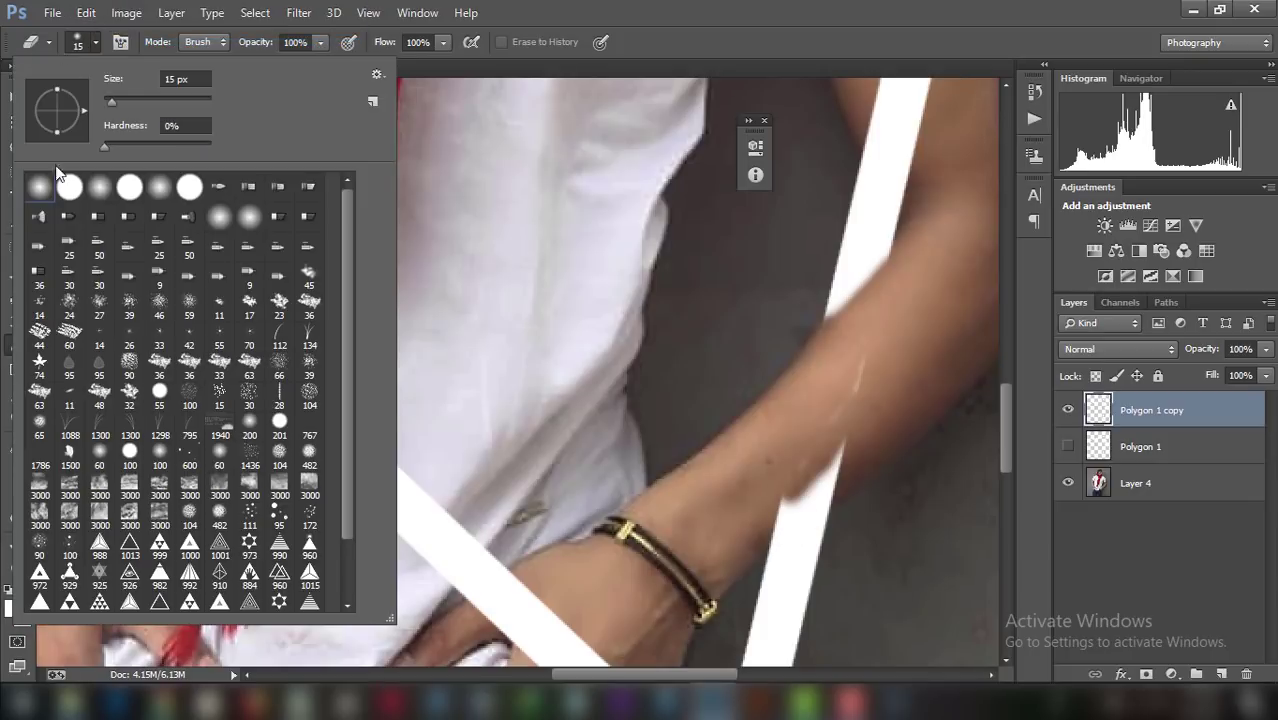
{"action": "left_click", "coordinate": [69, 187]}
{"action": "mouse_move", "coordinate": [865, 345]}
{"action": "left_mouse_down"}
{"action": "mouse_move", "coordinate": [833, 408]}
{"action": "mouse_move", "coordinate": [830, 471]}
{"action": "mouse_move", "coordinate": [757, 528]}
{"action": "left_mouse_up"}
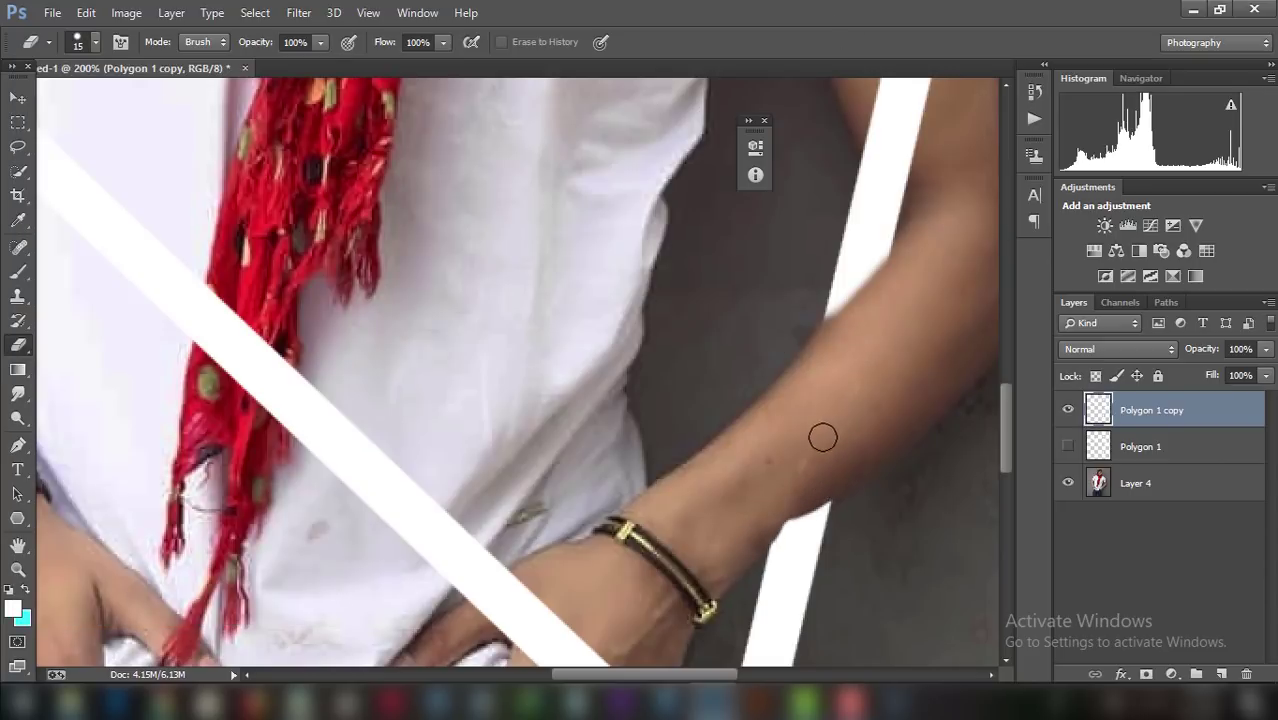
{"action": "mouse_move", "coordinate": [910, 271]}
{"action": "left_mouse_down"}
{"action": "mouse_move", "coordinate": [890, 268]}
{"action": "mouse_move", "coordinate": [871, 297]}
{"action": "left_mouse_up"}
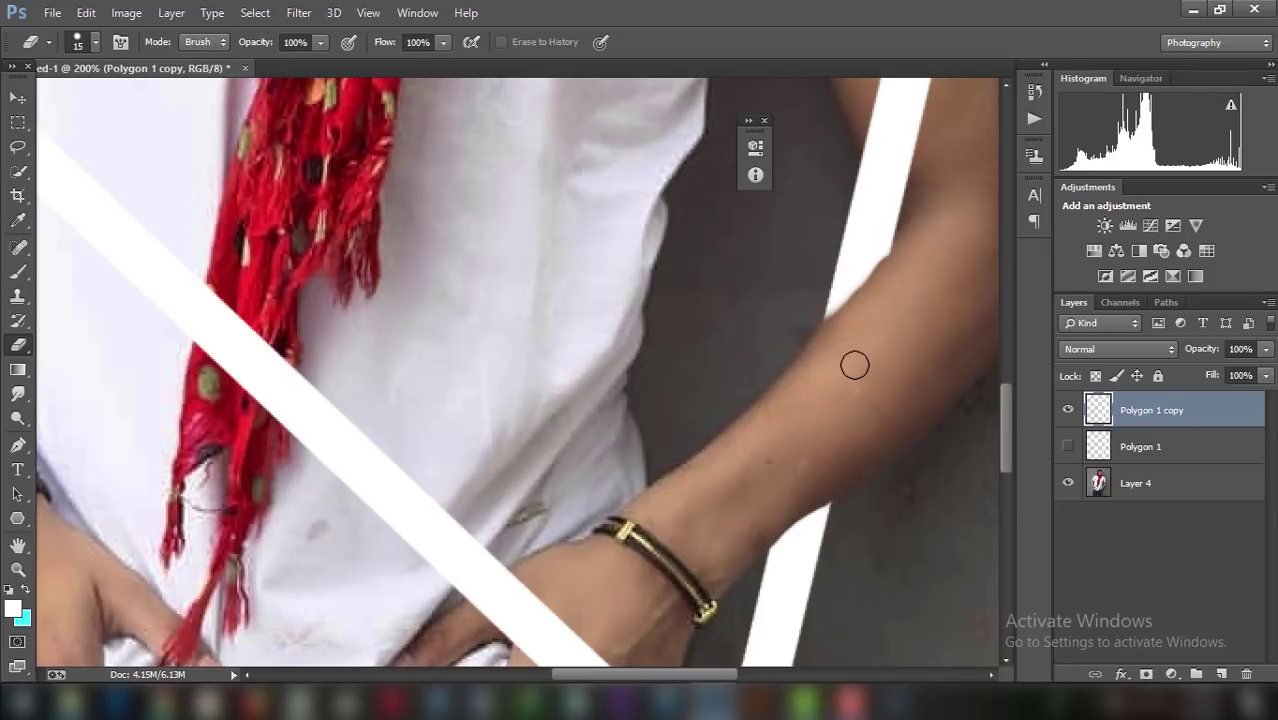
Zoom out and draw a triangular Pen path around the triangle's upper-right corner.
{"action": "scroll", "coordinate": [854, 365], "scroll_direction": "down", "scroll_amount": 1}
{"action": "scroll", "coordinate": [854, 365], "scroll_direction": "down", "scroll_amount": 2}
{"action": "scroll", "coordinate": [854, 365], "scroll_direction": "down", "scroll_amount": 1}
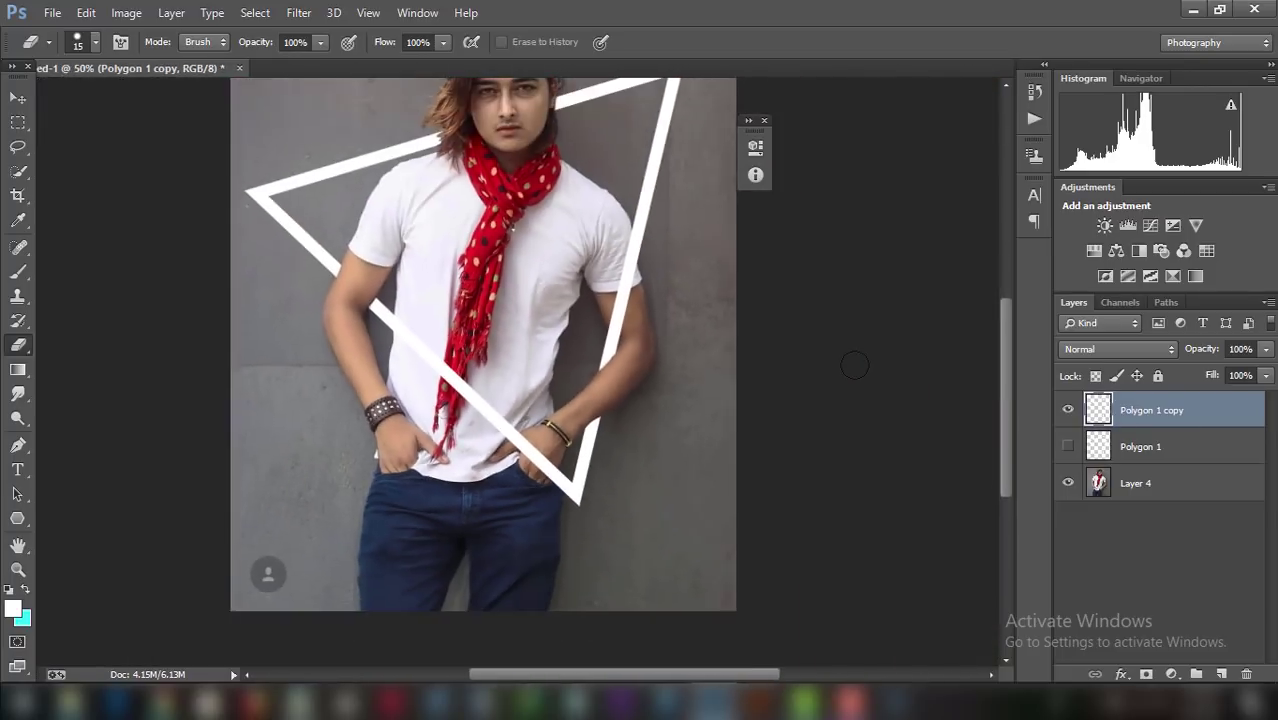
{"action": "scroll", "coordinate": [854, 365], "scroll_direction": "down", "scroll_amount": 1}
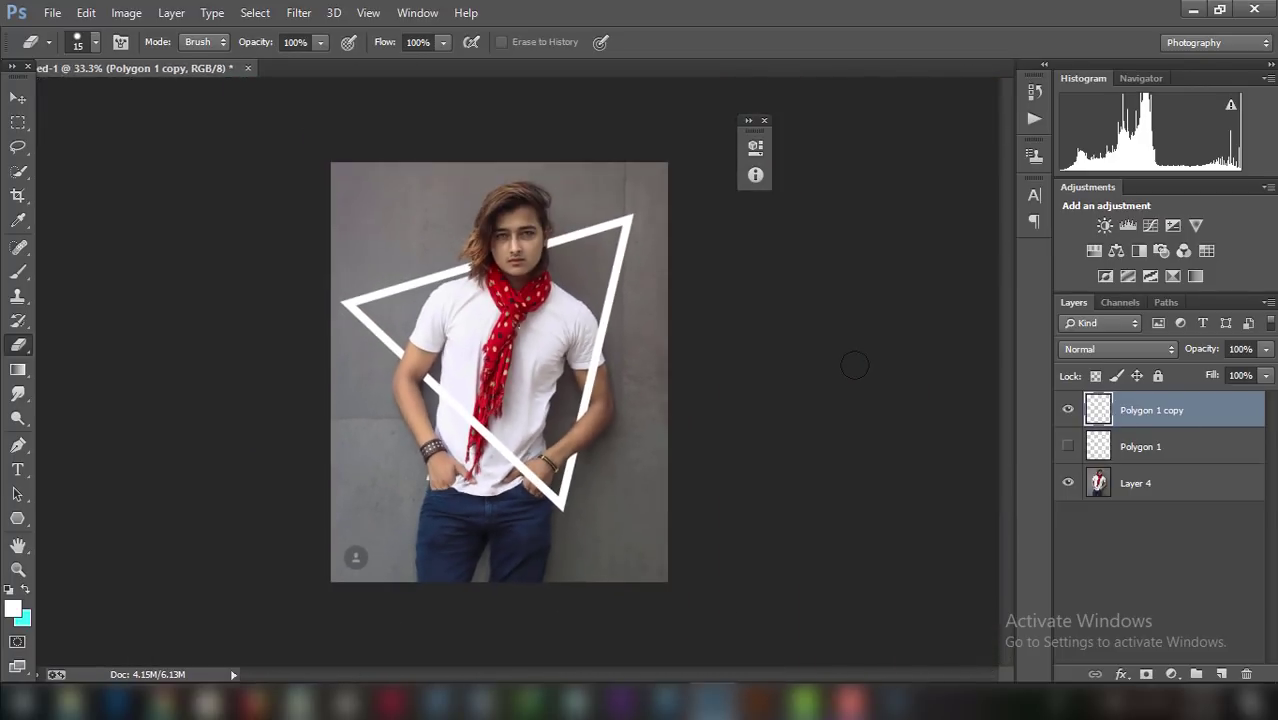
{"action": "scroll", "coordinate": [854, 365], "scroll_direction": "up", "scroll_amount": 1}
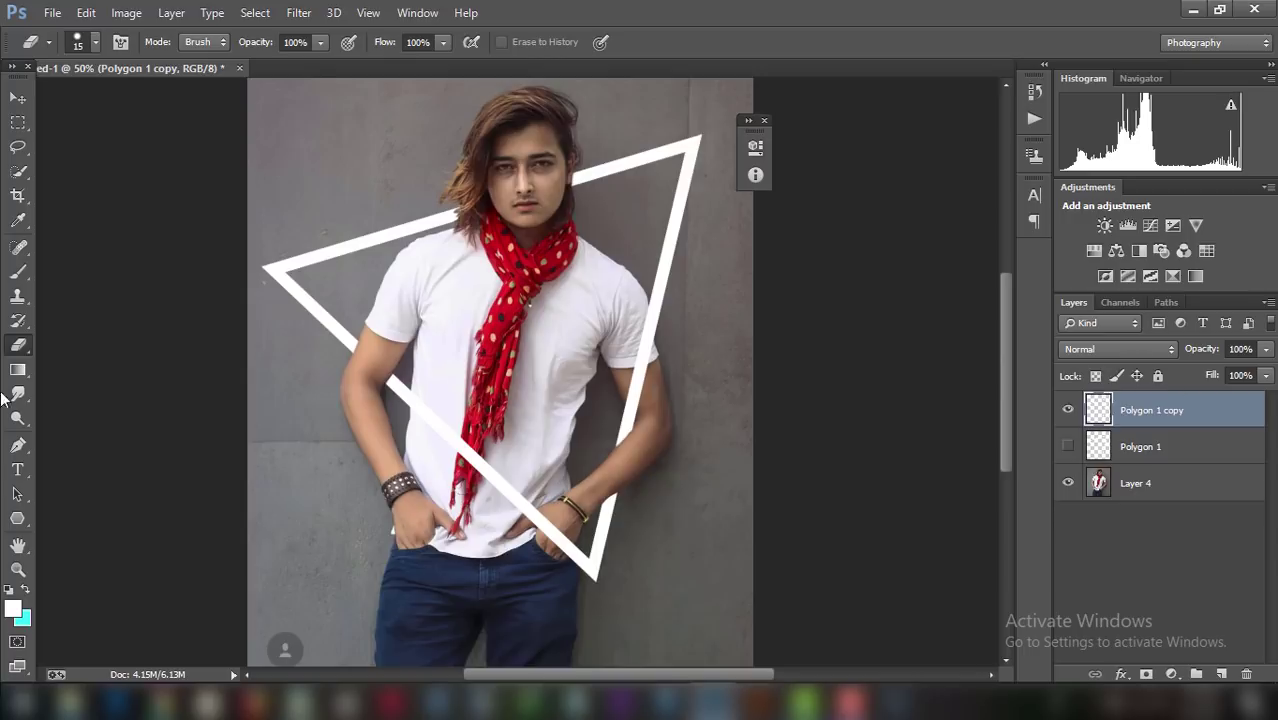
{"action": "left_click", "coordinate": [19, 449]}
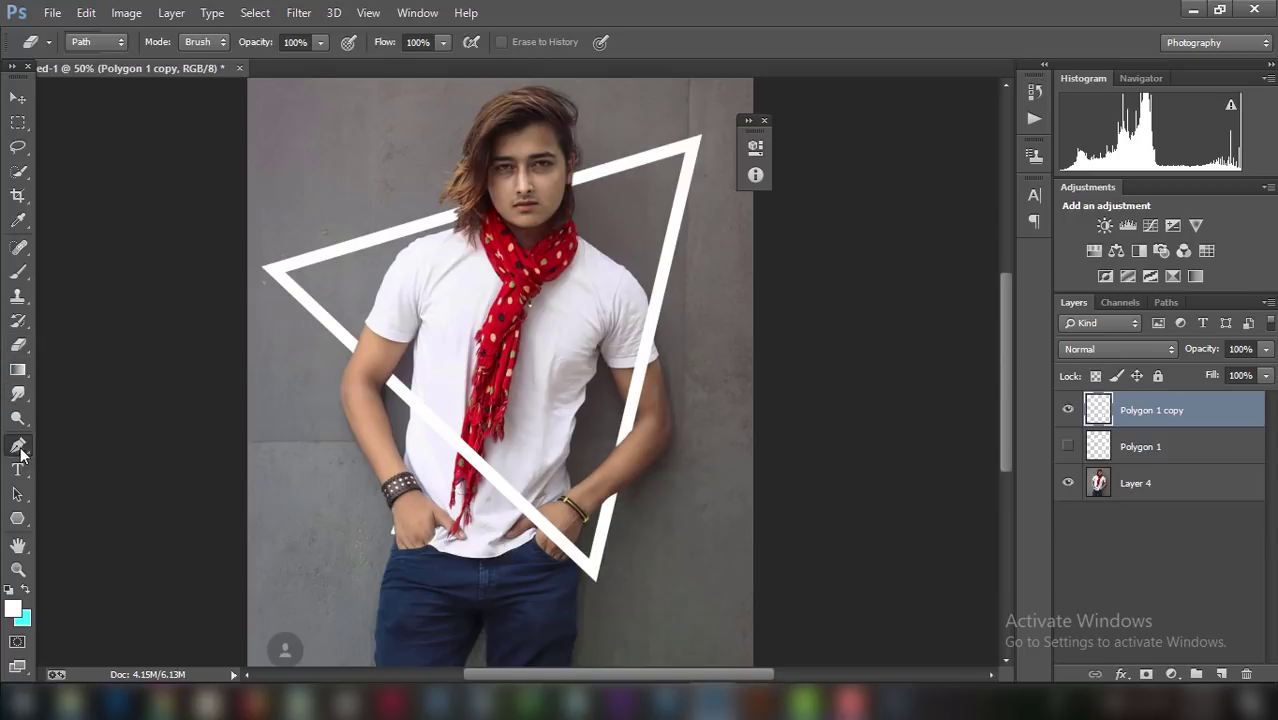
{"action": "left_click", "coordinate": [409, 193]}
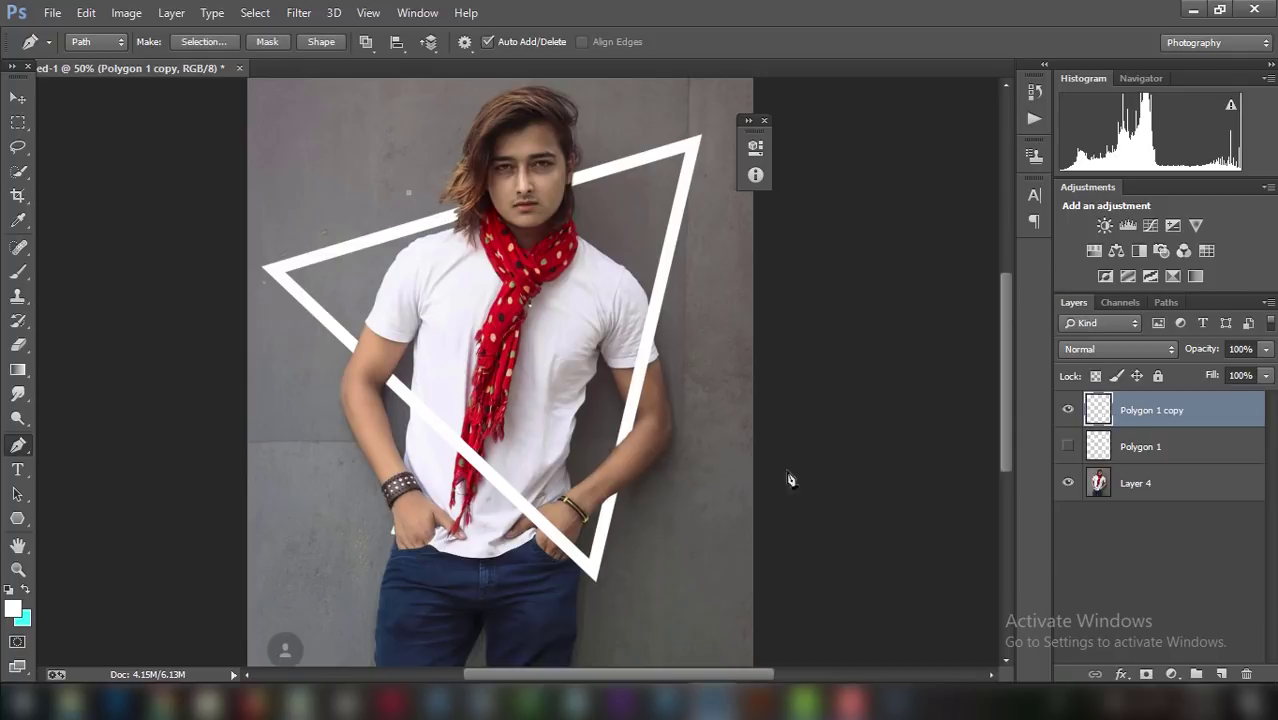
{"action": "left_click", "coordinate": [626, 528]}
{"action": "left_click", "coordinate": [809, 91]}
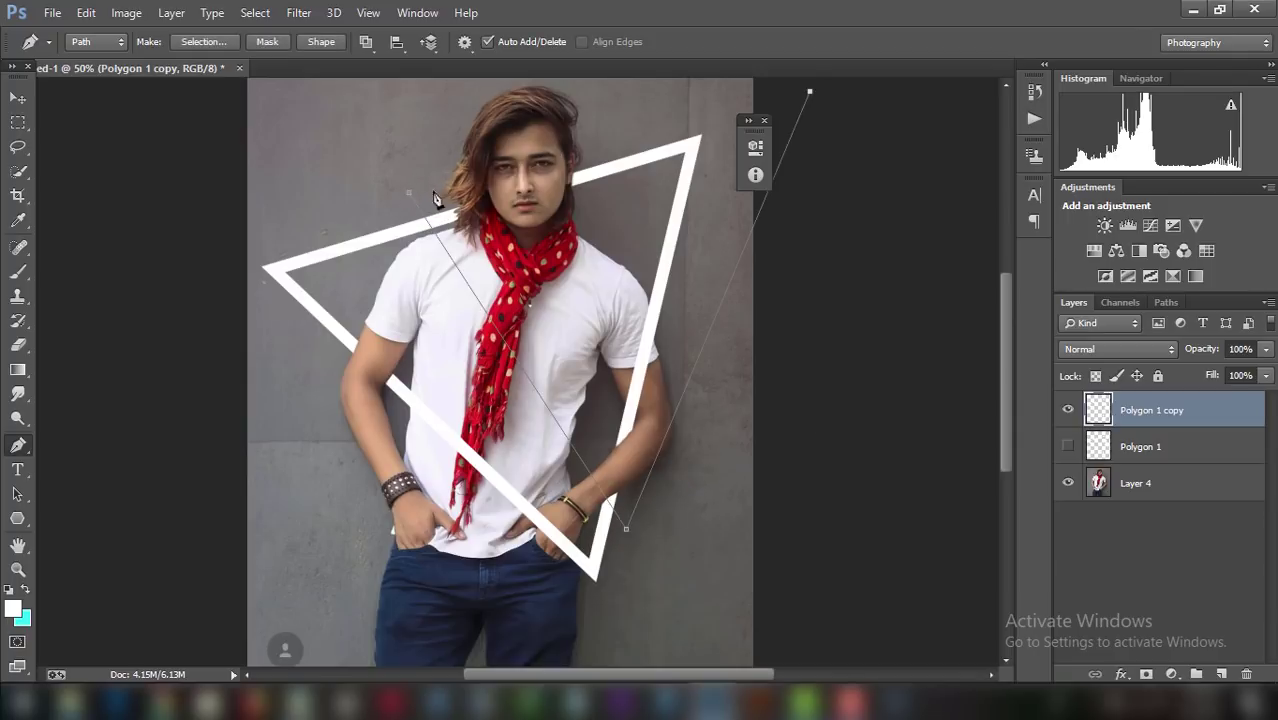
Turn the path into a selection, copy it to new Layer 5, and reselect Polygon 1 copy.
{"action": "right_click", "coordinate": [451, 190]}
{"action": "left_click", "coordinate": [548, 277]}
{"action": "type", "text": "0.5"}
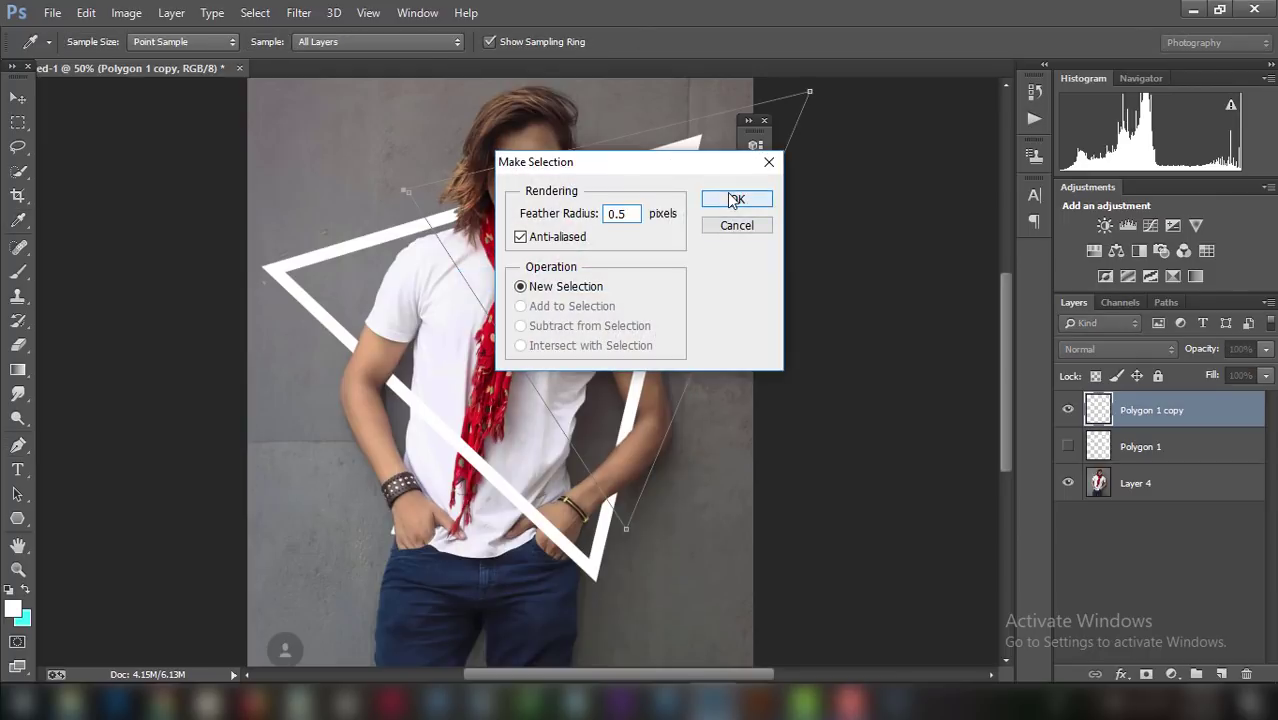
{"action": "left_click", "coordinate": [735, 199]}
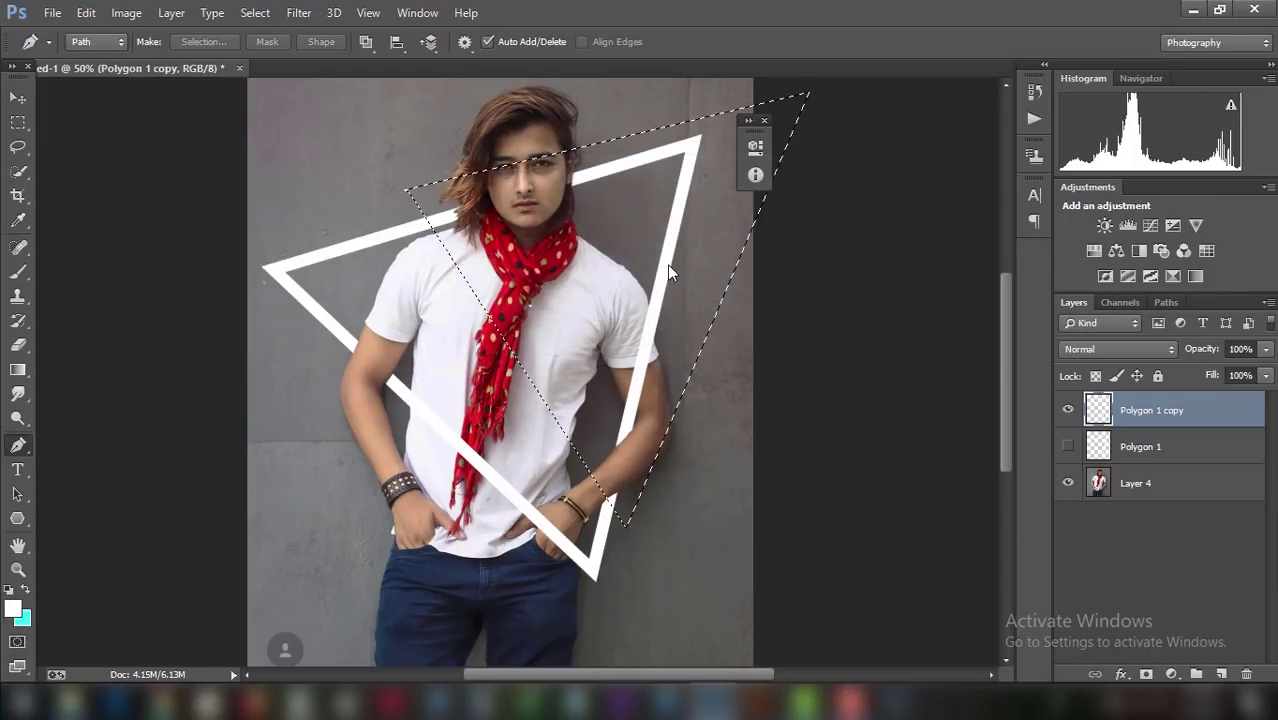
{"action": "left_click", "coordinate": [18, 171]}
{"action": "right_click", "coordinate": [503, 265]}
{"action": "left_click", "coordinate": [606, 432]}
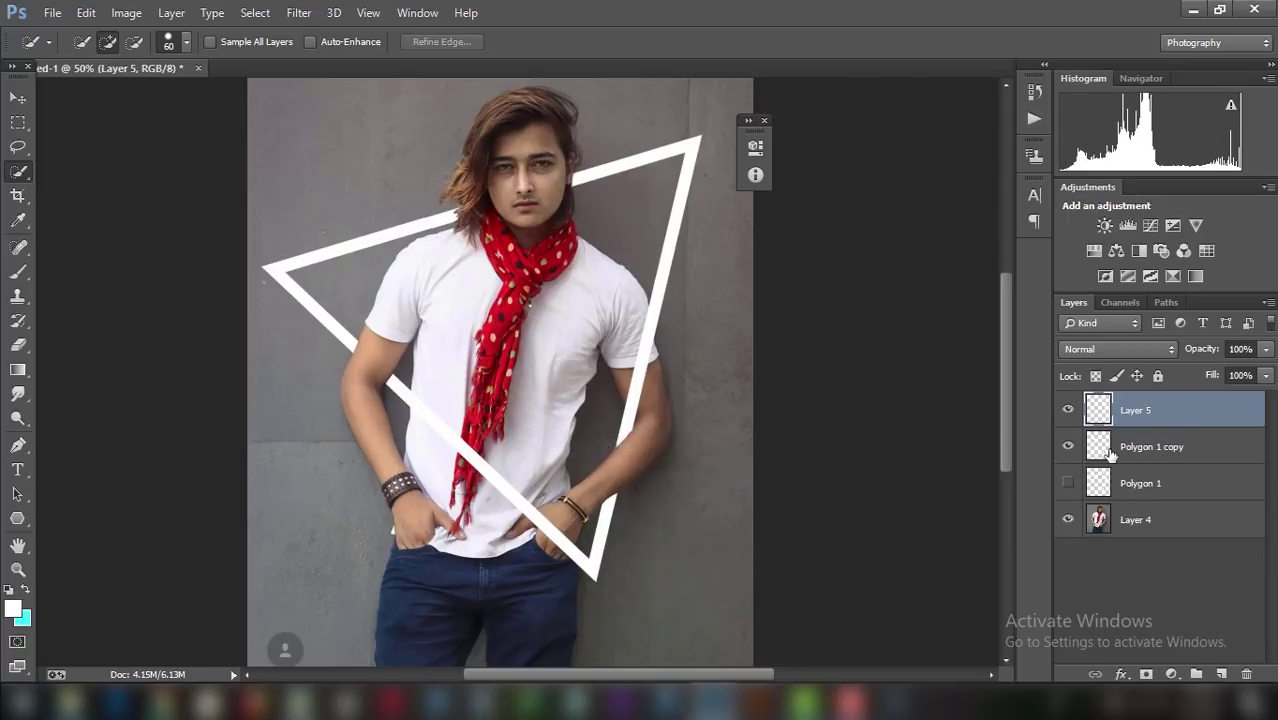
{"action": "left_click", "coordinate": [1125, 447]}
{"action": "left_click", "coordinate": [1068, 446]}
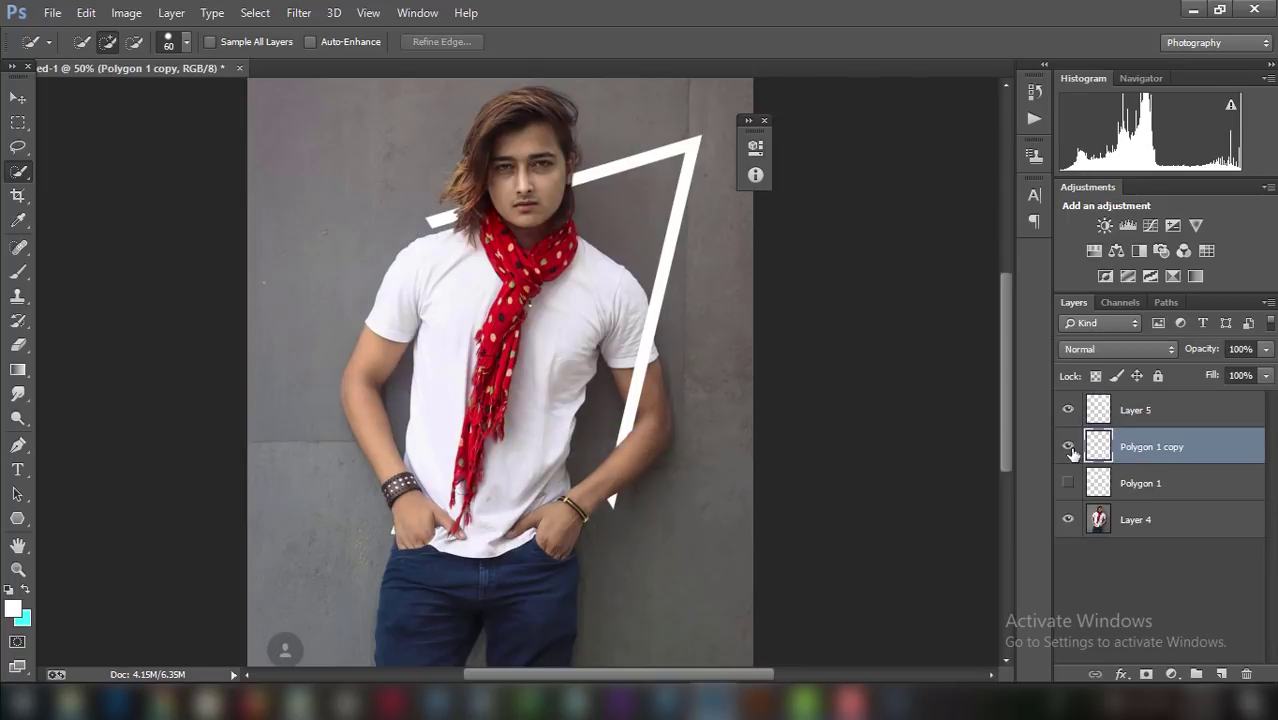
Try a drop shadow, then add an Inner Glow with a strong blue glow colour.
{"action": "left_click", "coordinate": [1124, 677]}
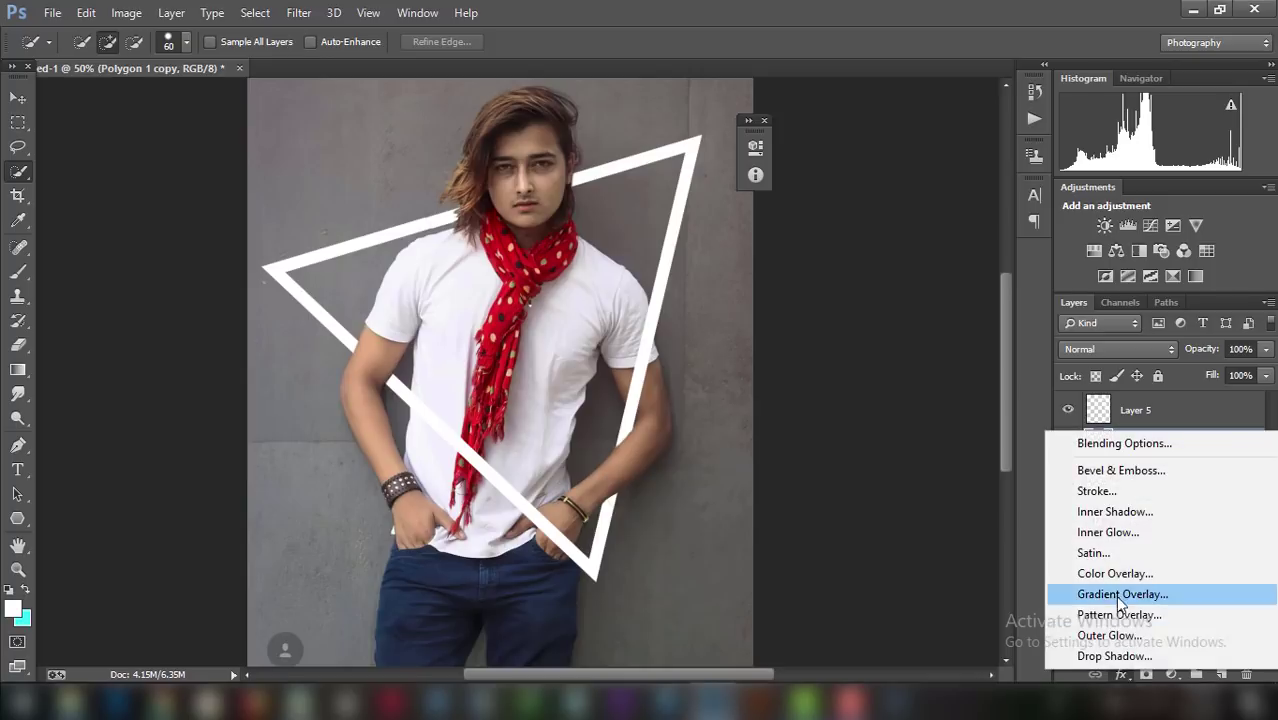
{"action": "left_click", "coordinate": [1114, 656]}
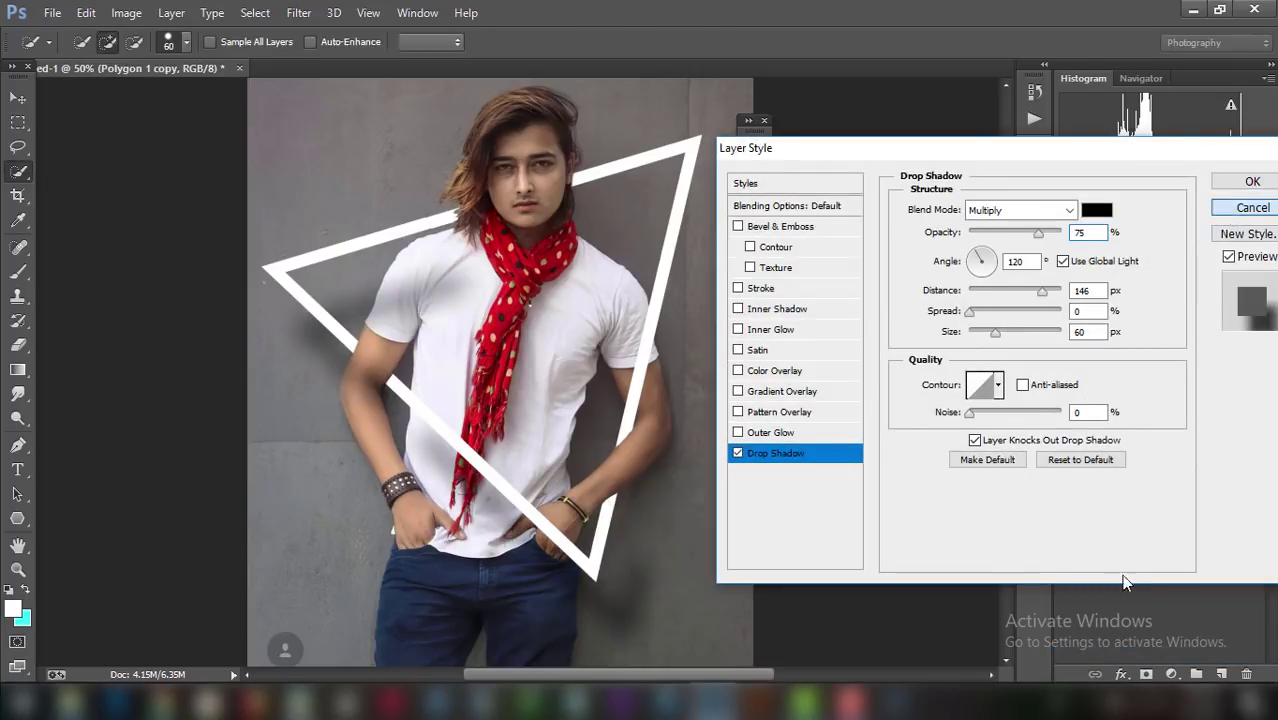
{"action": "left_click", "coordinate": [1249, 181]}
{"action": "left_click", "coordinate": [1120, 674]}
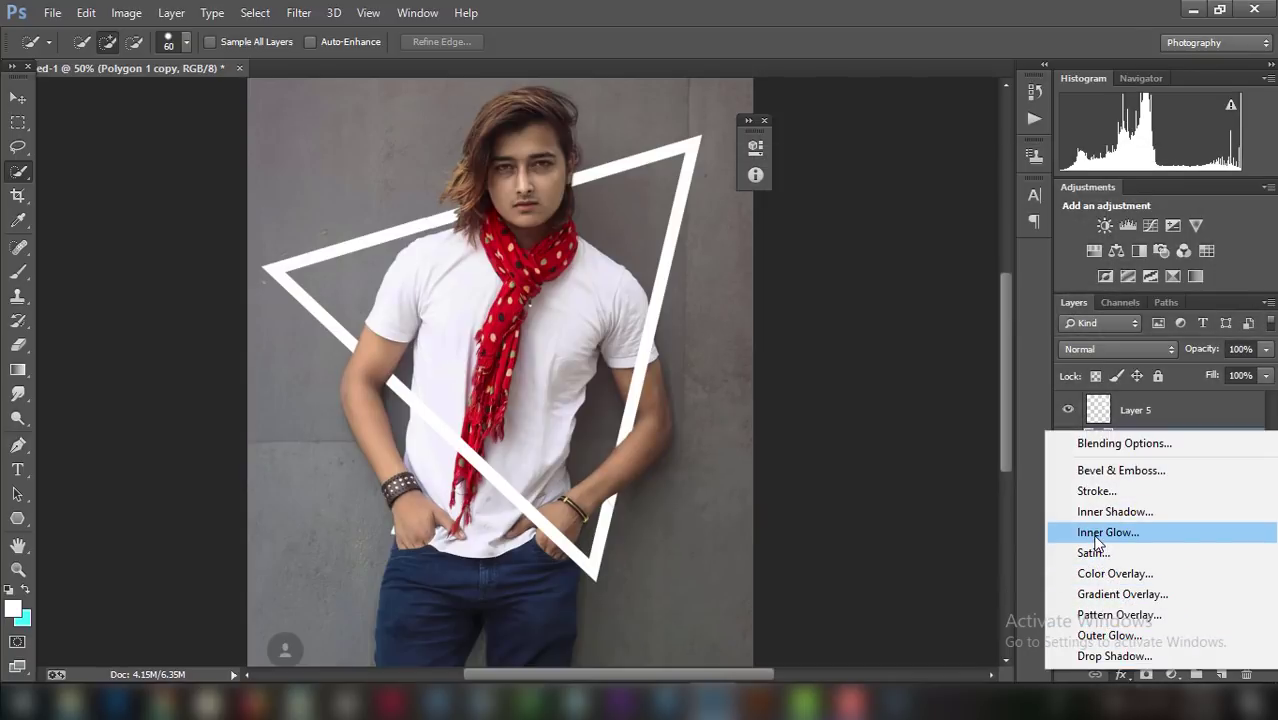
{"action": "left_click", "coordinate": [841, 367]}
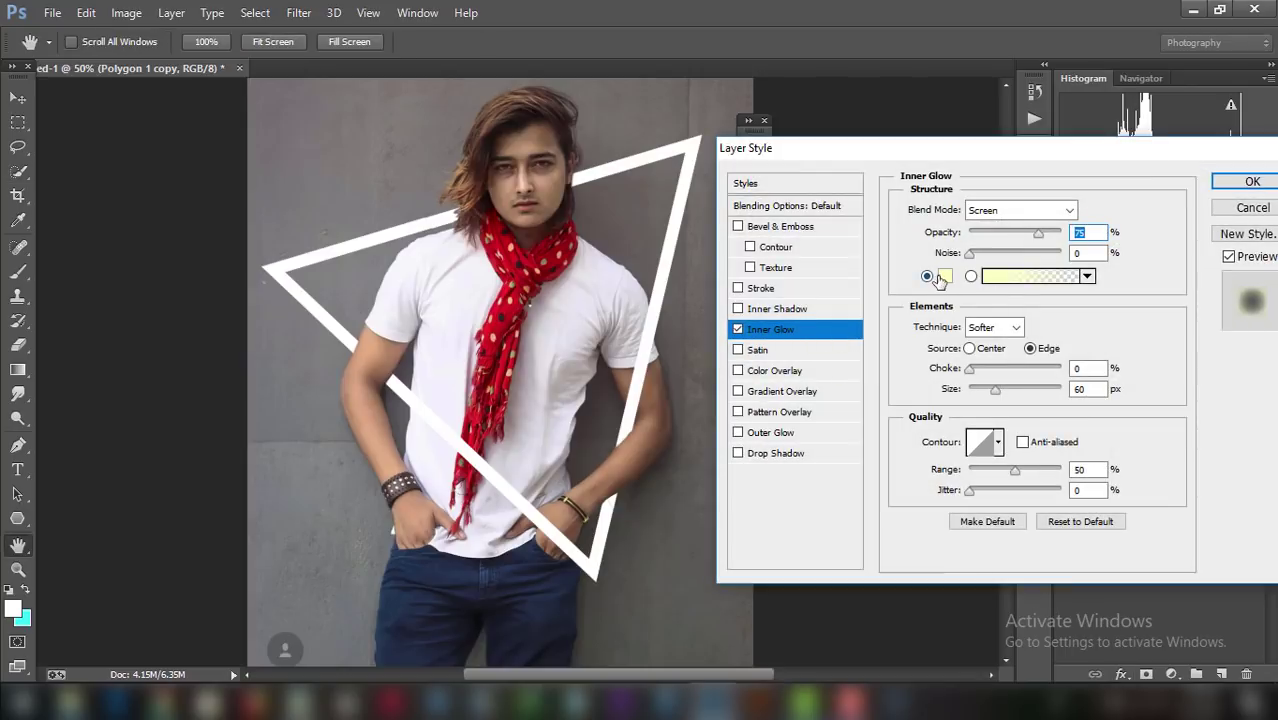
{"action": "left_click", "coordinate": [944, 278]}
{"action": "left_click", "coordinate": [1136, 294]}
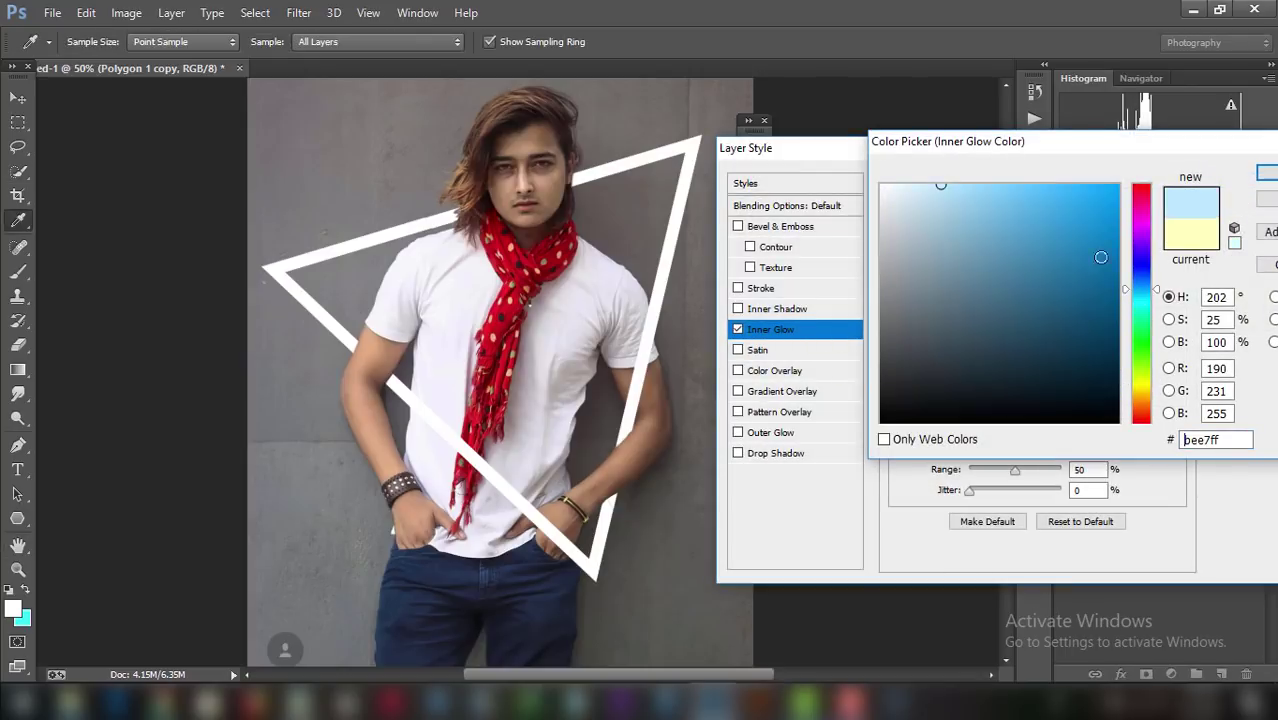
{"action": "left_click", "coordinate": [1022, 186]}
{"action": "left_click", "coordinate": [1256, 174]}
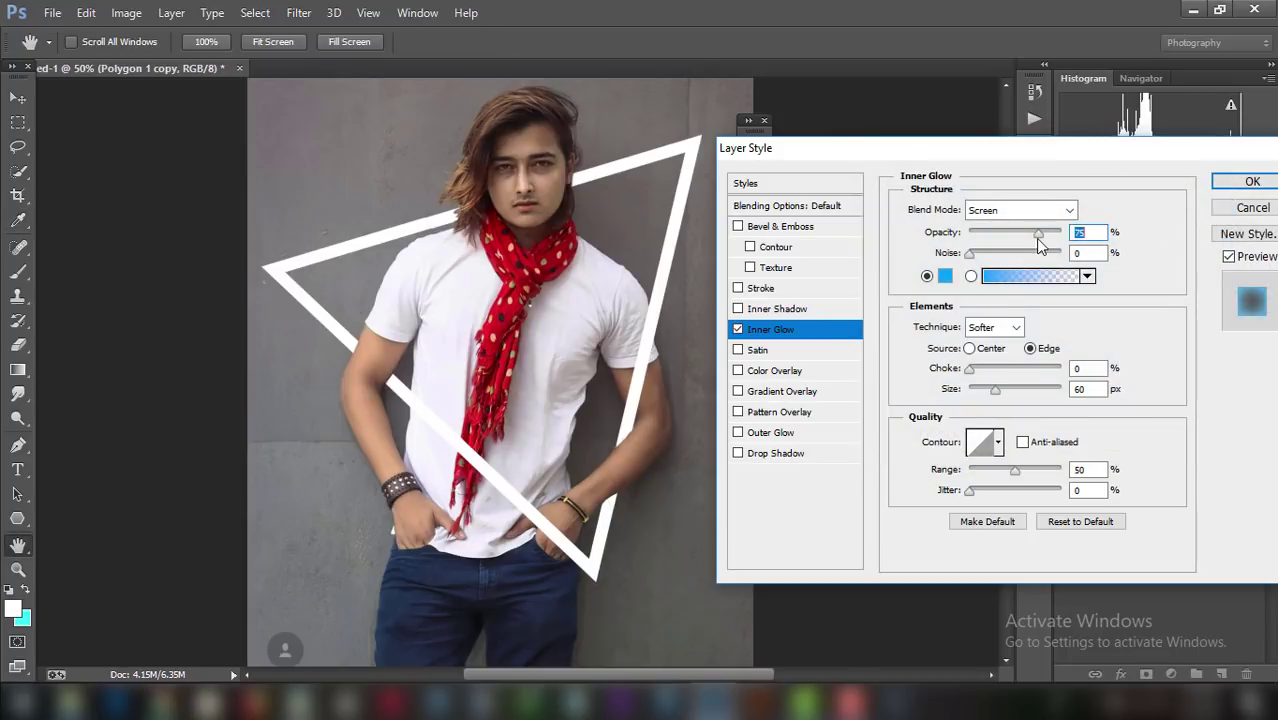
Set Inner Glow noise to 35%, choke to 69% and source to Center.
{"action": "left_click_drag", "start_coordinate": [1006, 370], "coordinate": [1006, 390]}
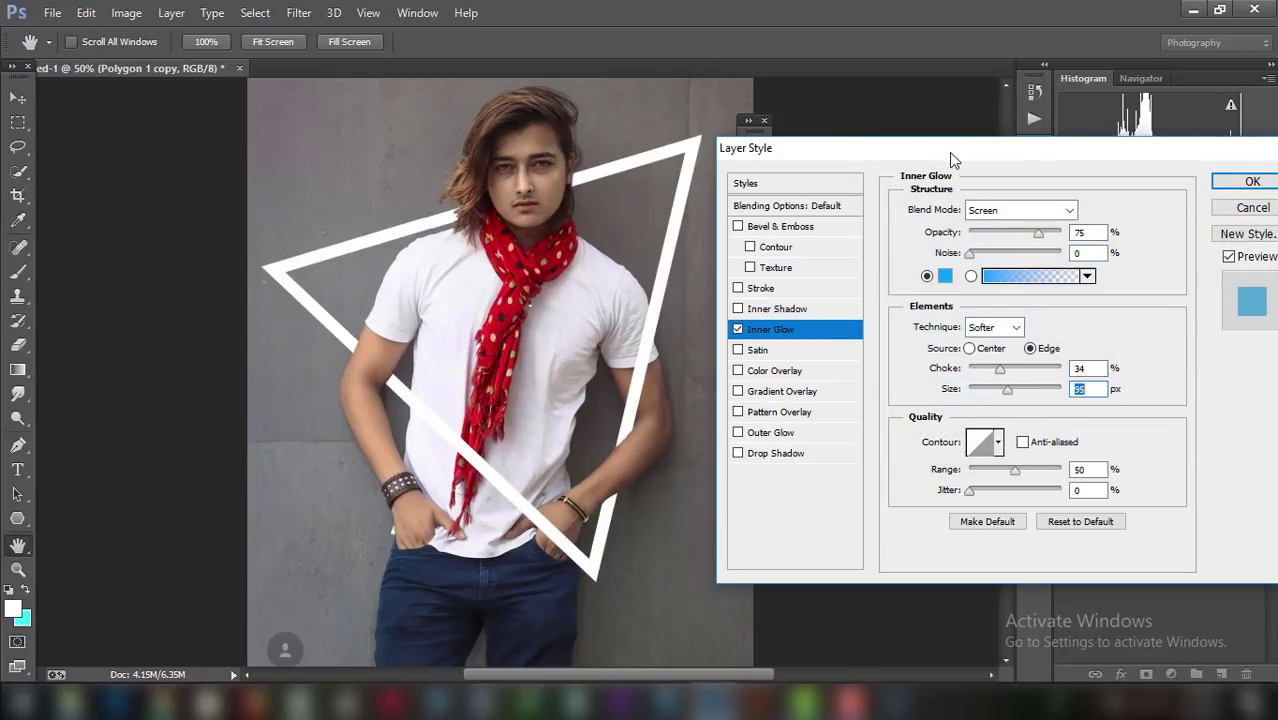
{"action": "left_click_drag", "start_coordinate": [952, 156], "coordinate": [548, 510]}
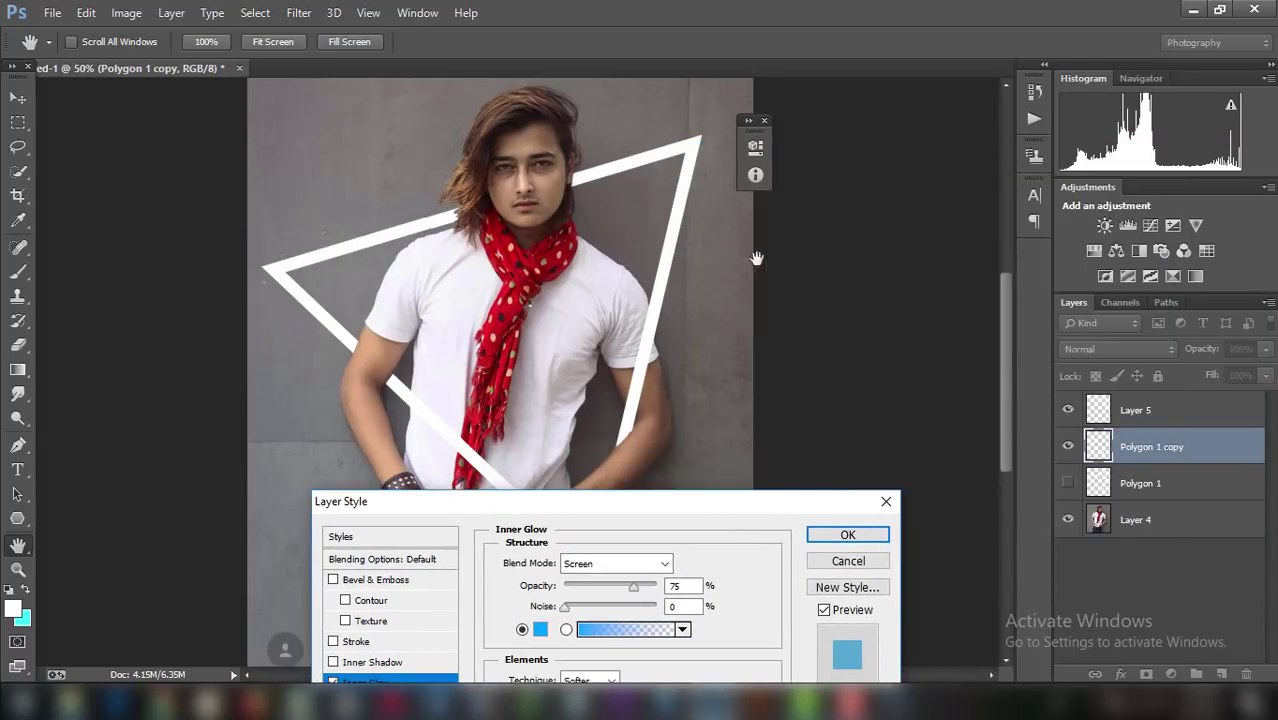
{"action": "left_click_drag", "start_coordinate": [757, 259], "coordinate": [842, 160]}
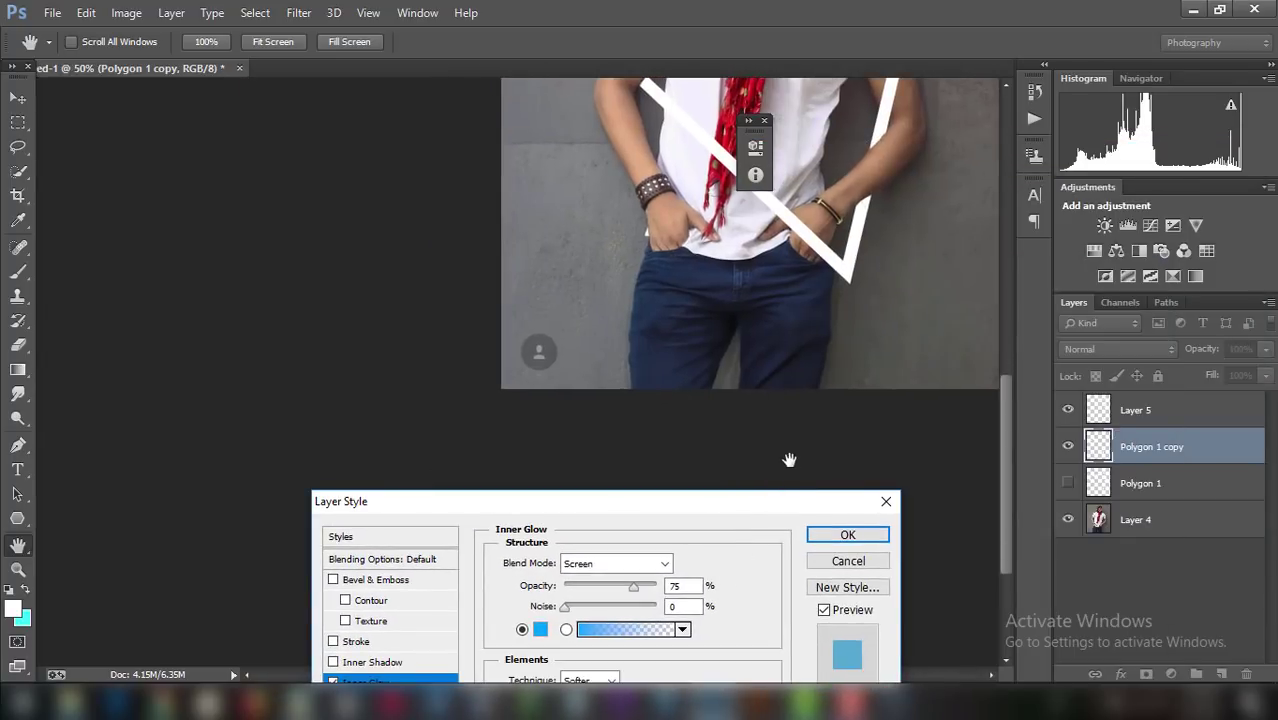
{"action": "key", "text": "ctrl+minus"}
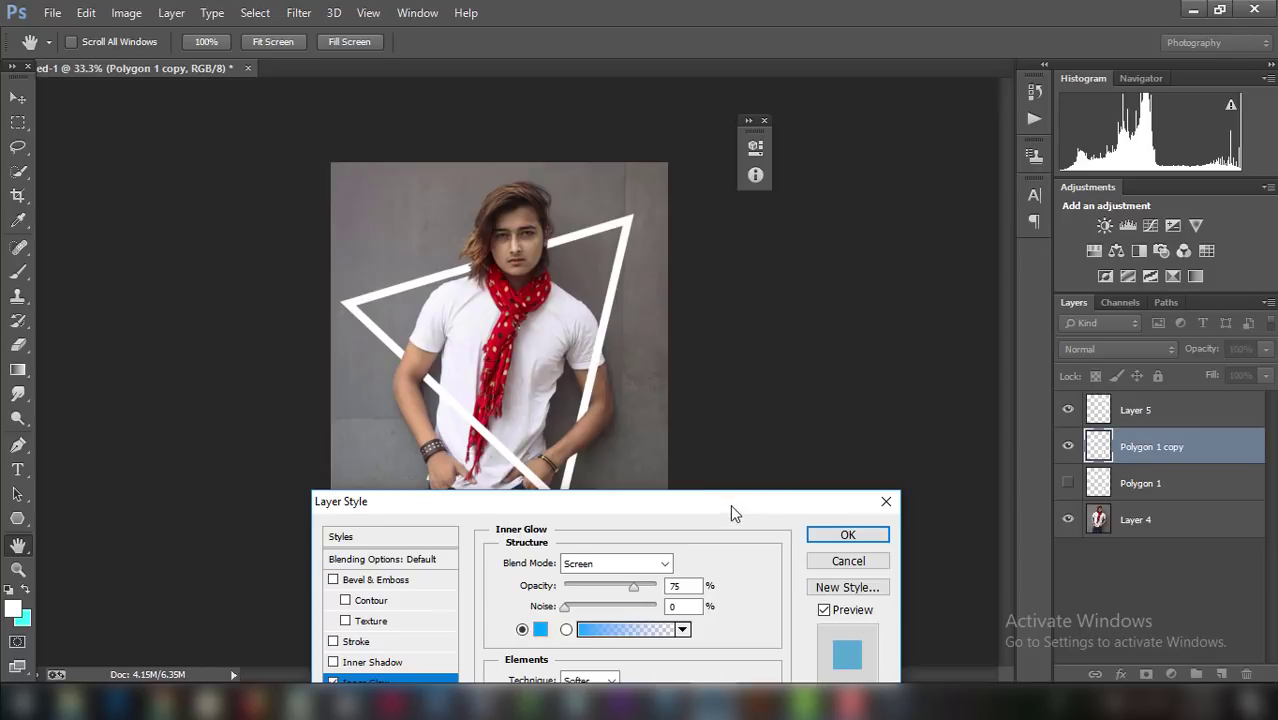
{"action": "left_click_drag", "start_coordinate": [730, 512], "coordinate": [887, 216]}
{"action": "left_click_drag", "start_coordinate": [746, 309], "coordinate": [755, 312]}
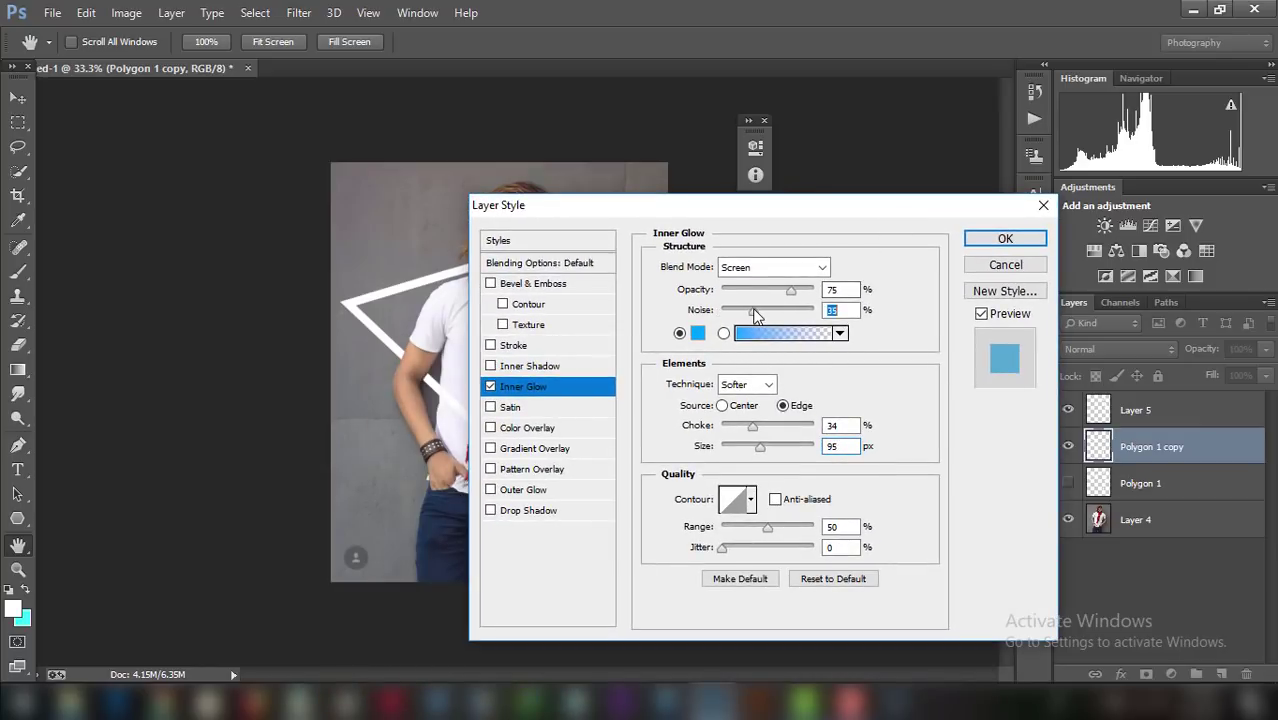
{"action": "left_click_drag", "start_coordinate": [731, 208], "coordinate": [893, 195]}
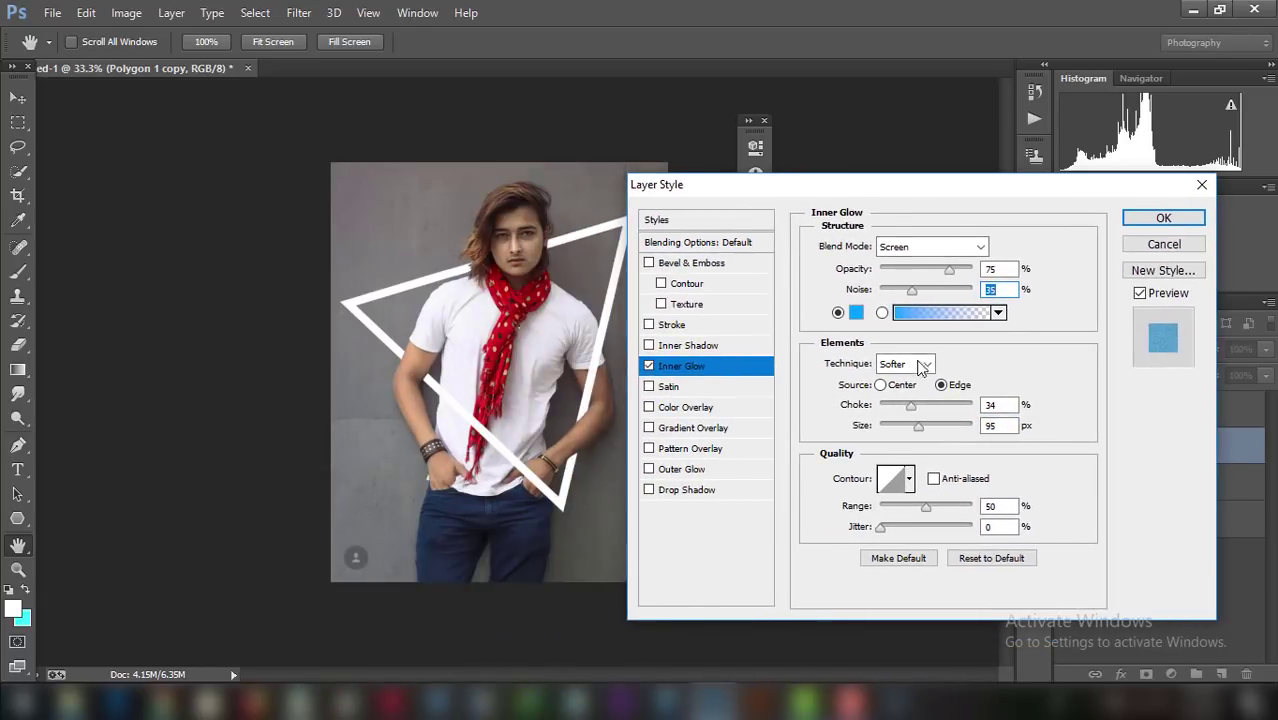
{"action": "left_click", "coordinate": [882, 314]}
{"action": "mouse_move", "coordinate": [920, 407]}
{"action": "left_mouse_down"}
{"action": "mouse_move", "coordinate": [952, 407]}
{"action": "mouse_move", "coordinate": [951, 430]}
{"action": "mouse_move", "coordinate": [885, 430]}
{"action": "left_mouse_up"}
{"action": "left_click", "coordinate": [881, 385]}
{"action": "left_click", "coordinate": [1163, 244]}
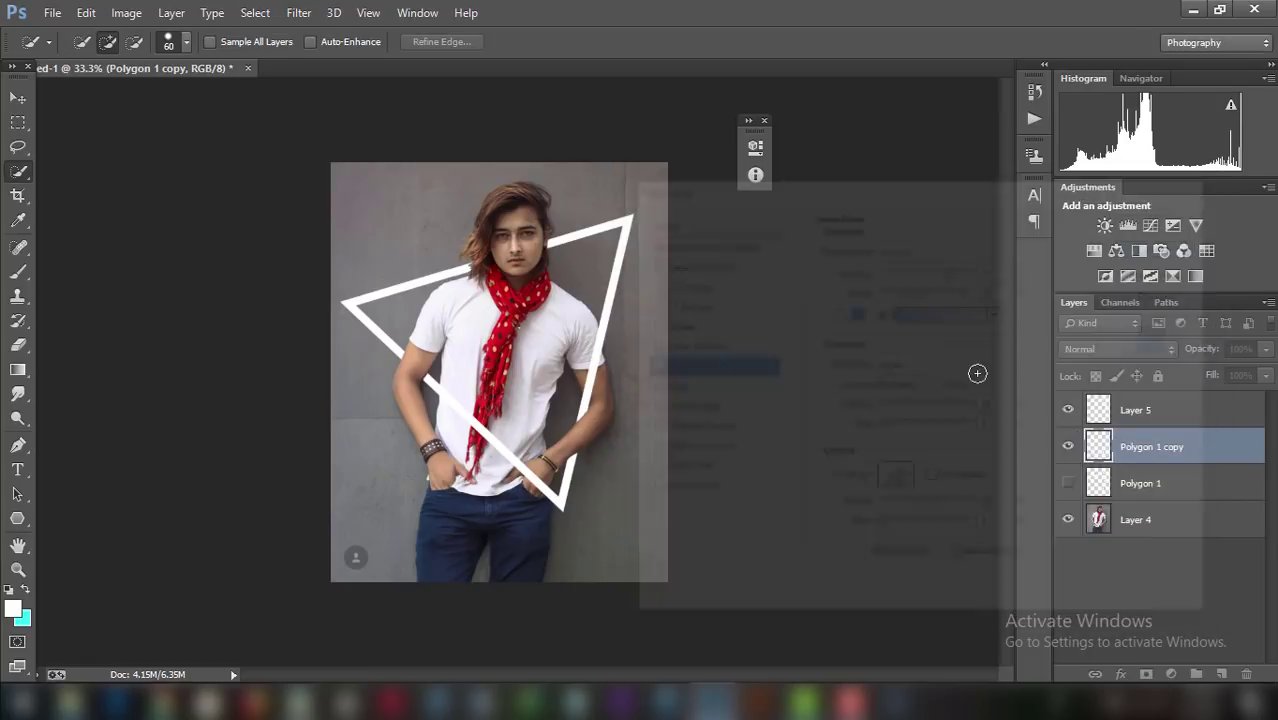
{"action": "left_click", "coordinate": [1067, 446]}
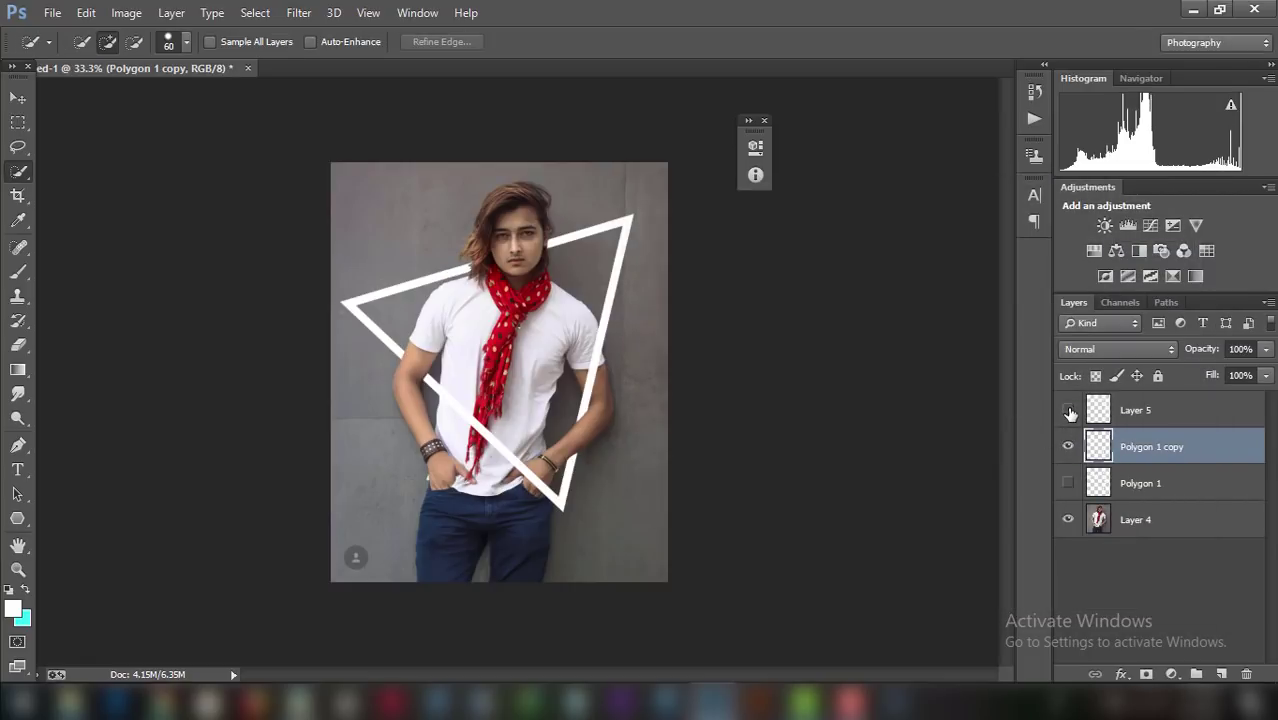
{"action": "left_click", "coordinate": [1068, 410]}
{"action": "left_click", "coordinate": [1152, 411]}
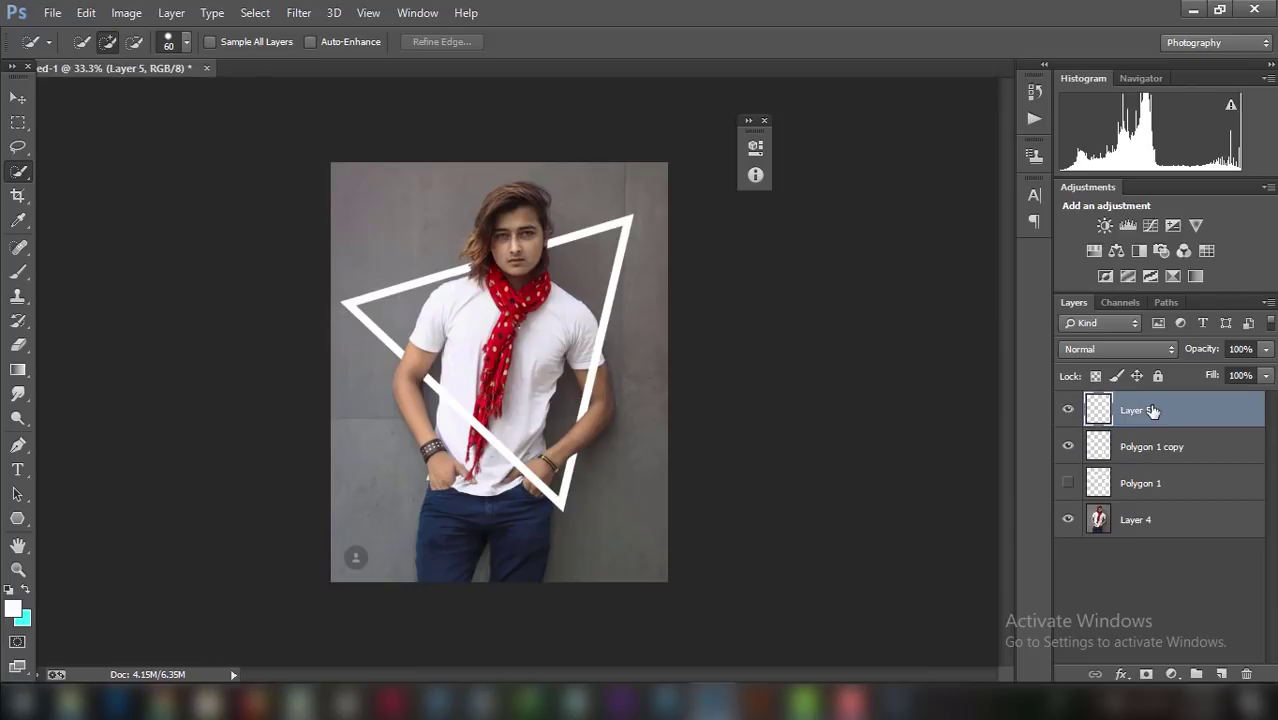
{"action": "left_click", "coordinate": [1144, 452]}
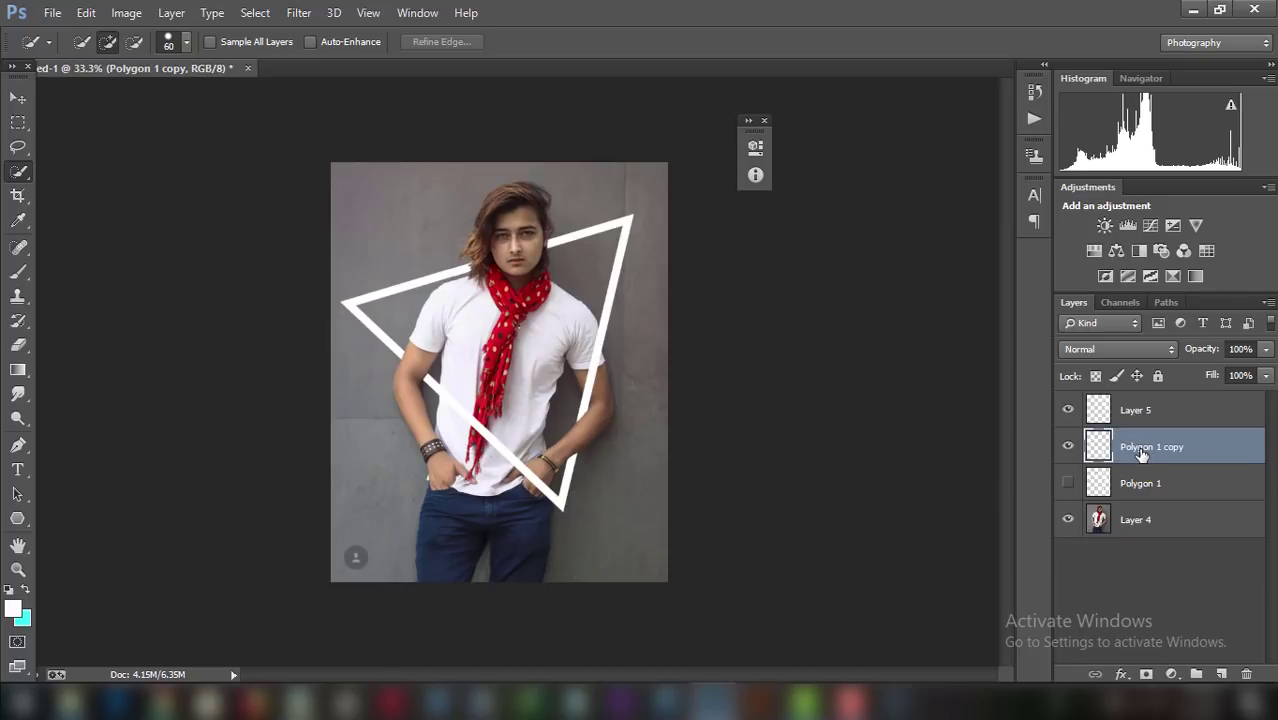
{"action": "left_click", "coordinate": [1068, 447]}
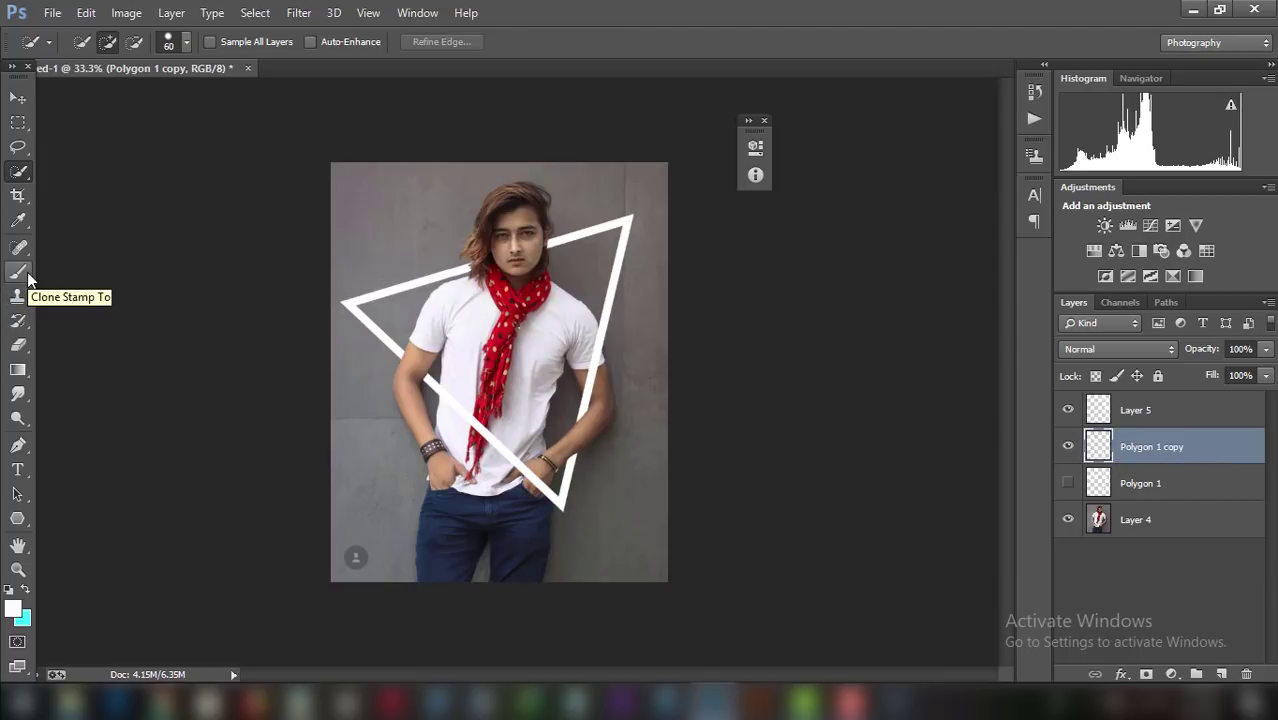
{"action": "left_click", "coordinate": [1163, 415], "text": "ctrl"}
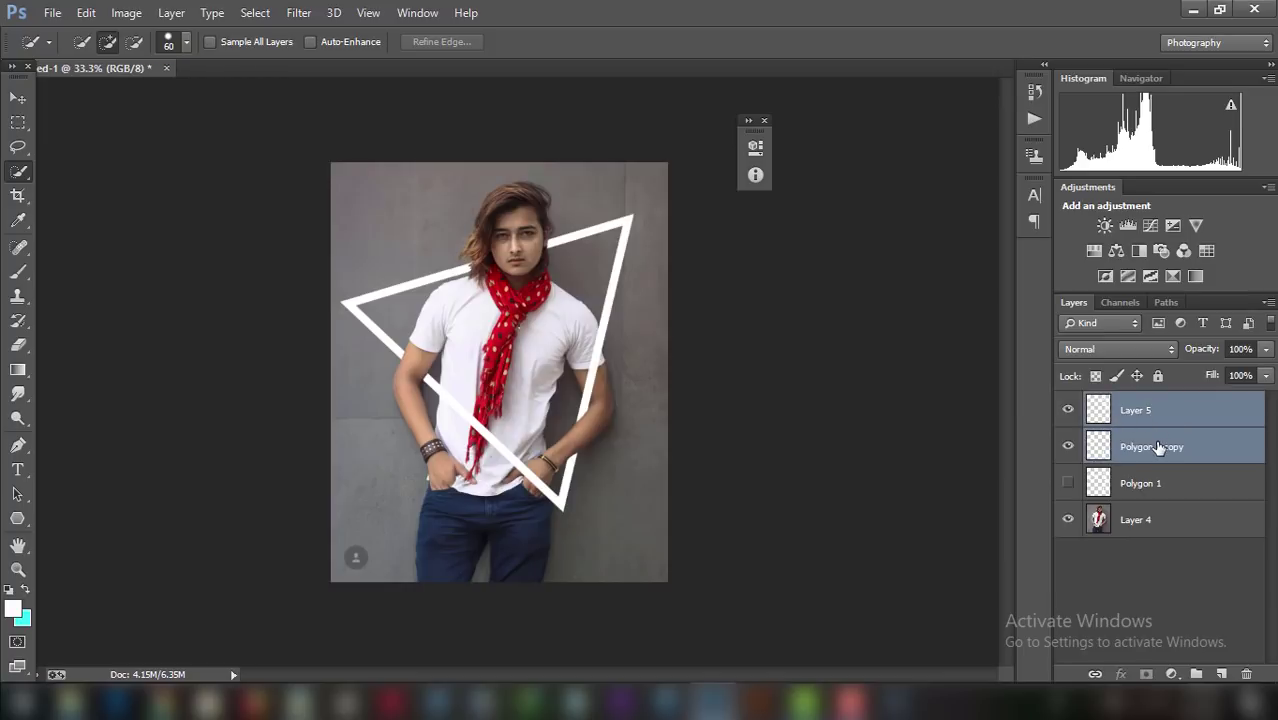
{"action": "left_click", "coordinate": [1156, 447]}
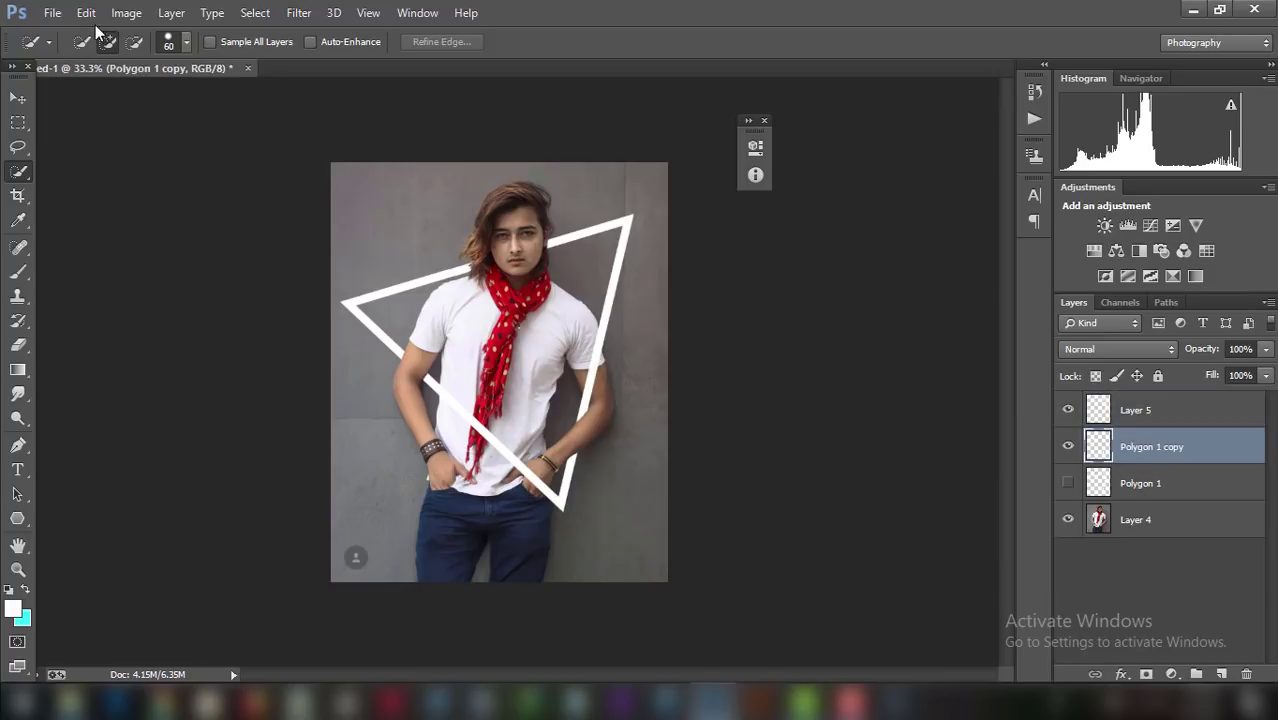
Colorize Polygon 1 copy light cyan with Hue 193, Saturation 100, Lightness -21.
{"action": "left_click", "coordinate": [146, 14]}
{"action": "mouse_move", "coordinate": [154, 60]}
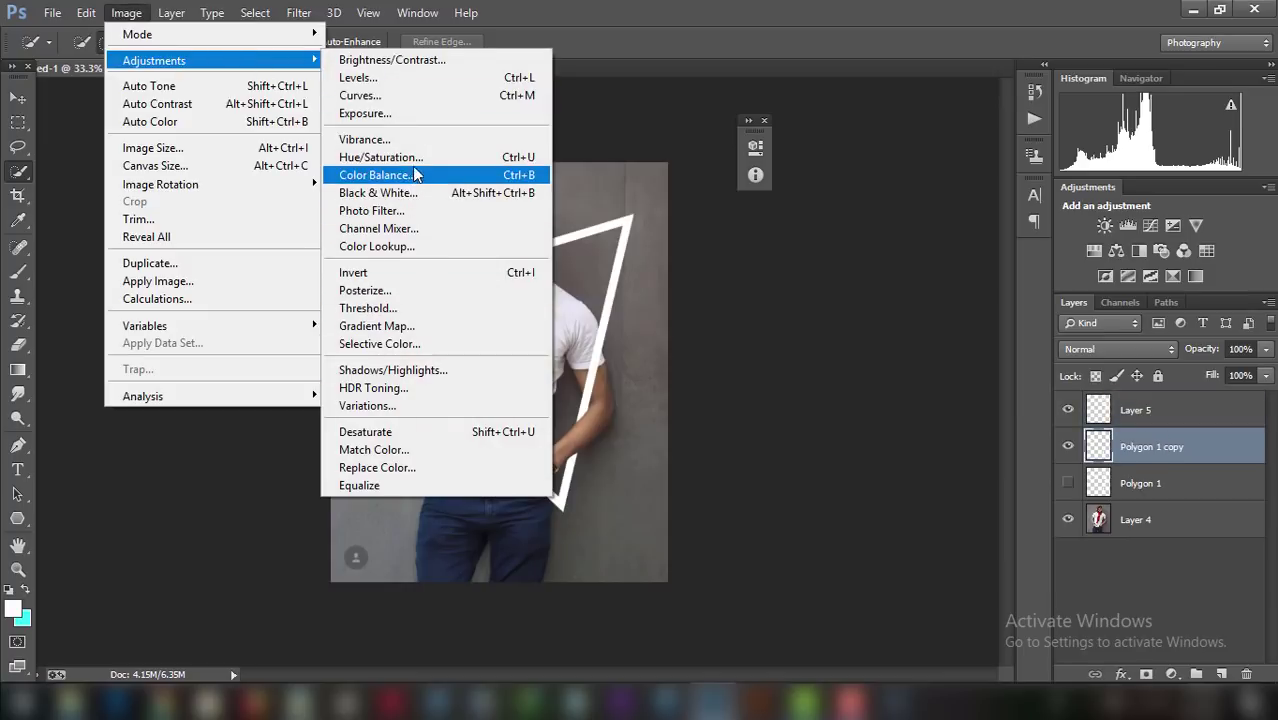
{"action": "left_click", "coordinate": [385, 157]}
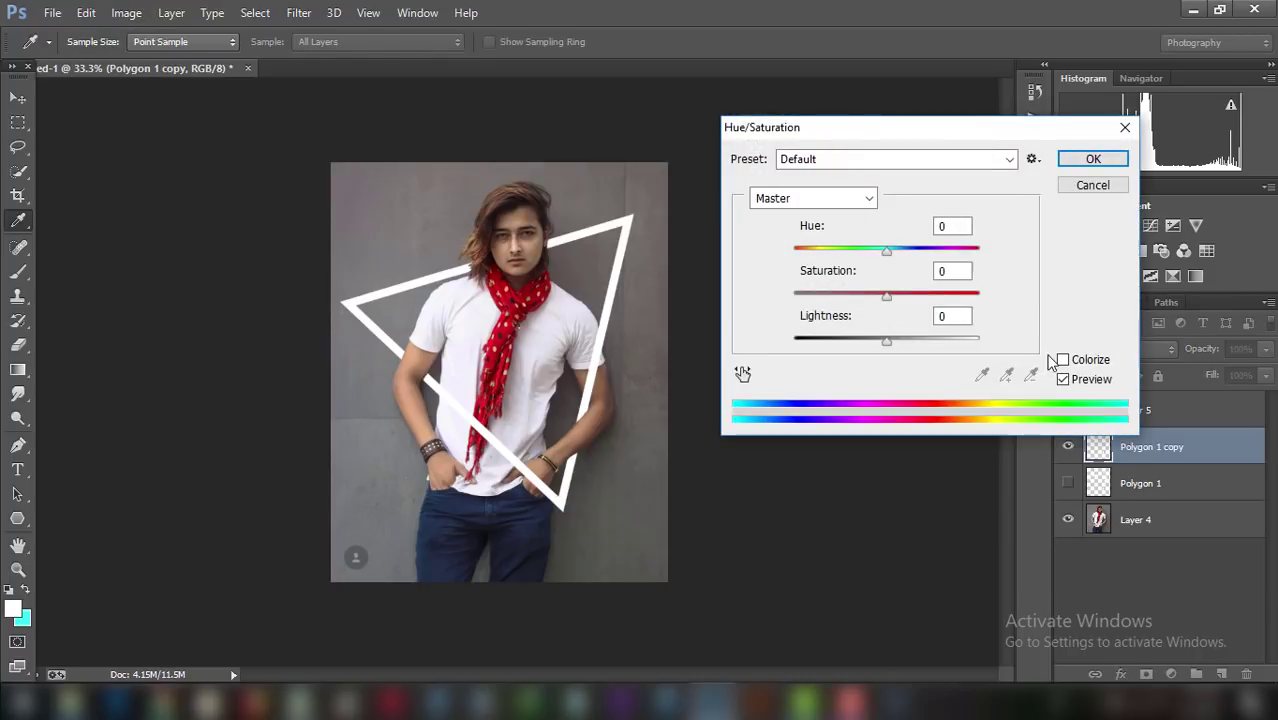
{"action": "left_click", "coordinate": [1062, 360]}
{"action": "left_click_drag", "start_coordinate": [845, 296], "coordinate": [995, 298]}
{"action": "key", "text": "Tab"}
{"action": "scroll", "coordinate": [927, 313], "scroll_direction": "down", "scroll_amount": 20}
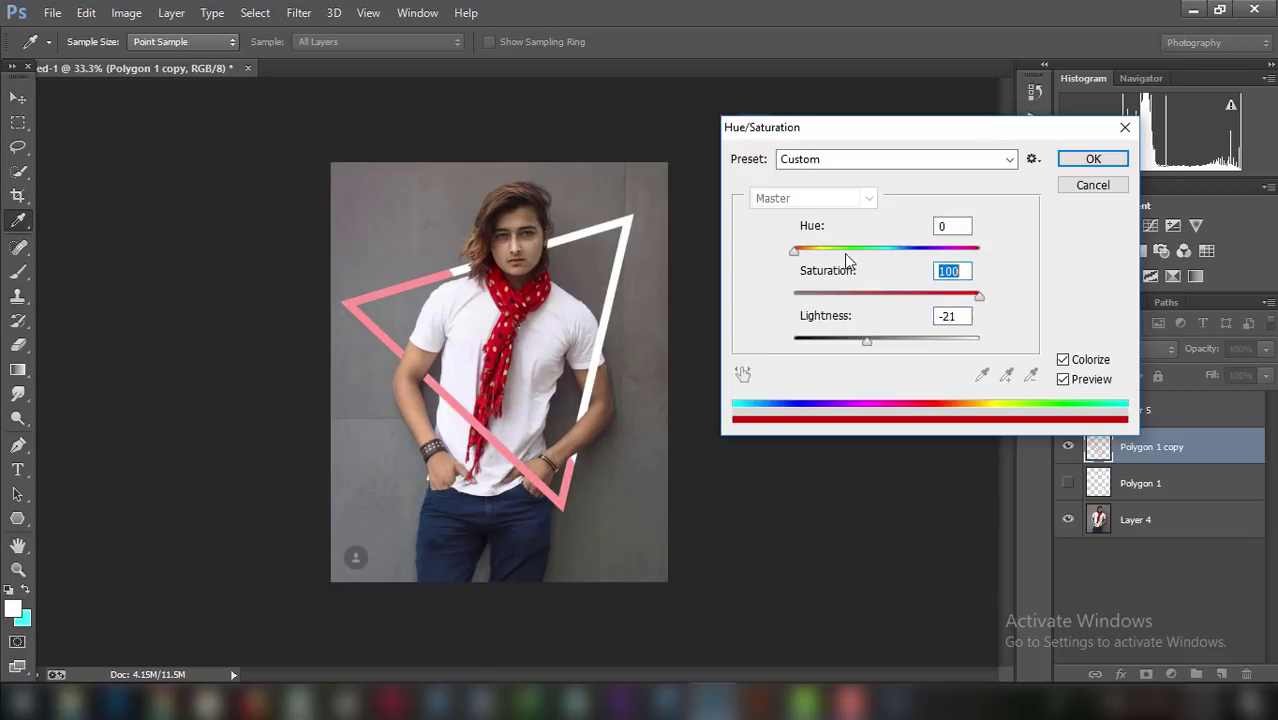
{"action": "mouse_move", "coordinate": [803, 252]}
{"action": "left_mouse_down"}
{"action": "mouse_move", "coordinate": [905, 252]}
{"action": "mouse_move", "coordinate": [879, 251]}
{"action": "mouse_move", "coordinate": [891, 251]}
{"action": "left_mouse_up"}
{"action": "left_click", "coordinate": [850, 700]}
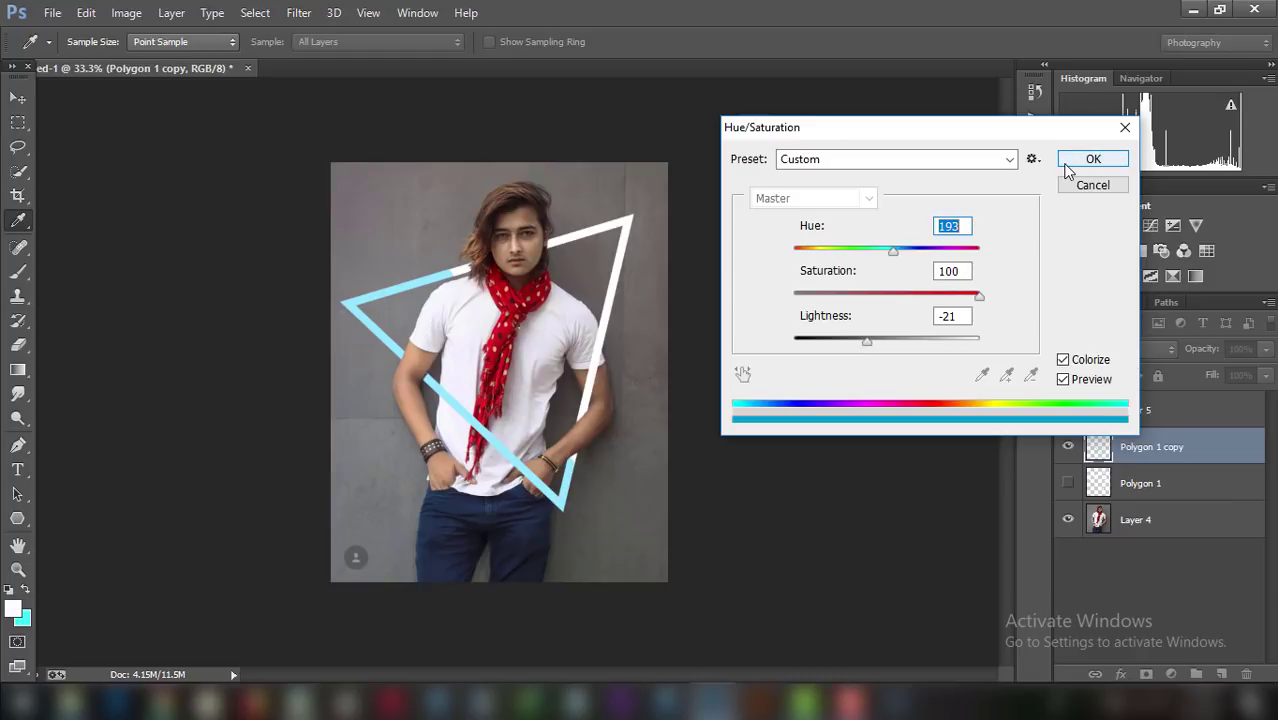
{"action": "left_click", "coordinate": [1093, 159]}
{"action": "key", "text": "w"}
{"action": "key", "text": "ctrl+shift+alt+n"}
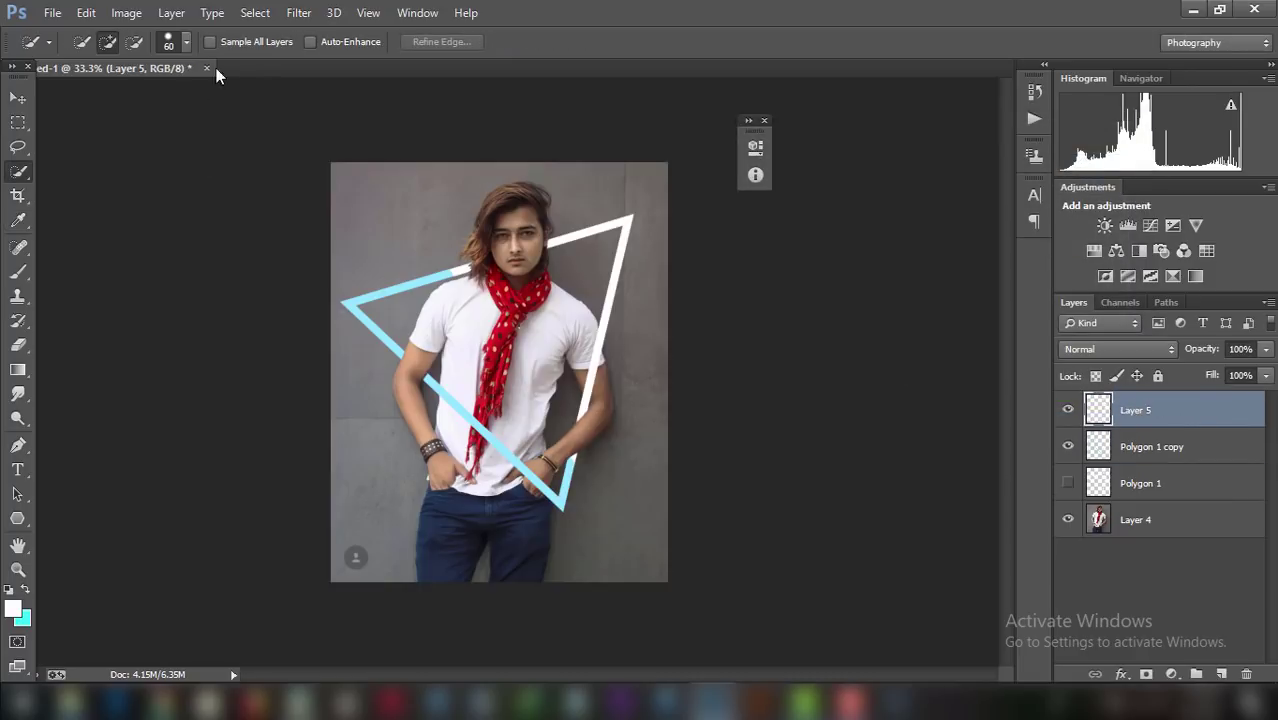
Colorize Layer 5 in Hue/Saturation, trying saturation 100 and bluer hues.
{"action": "left_click", "coordinate": [126, 13]}
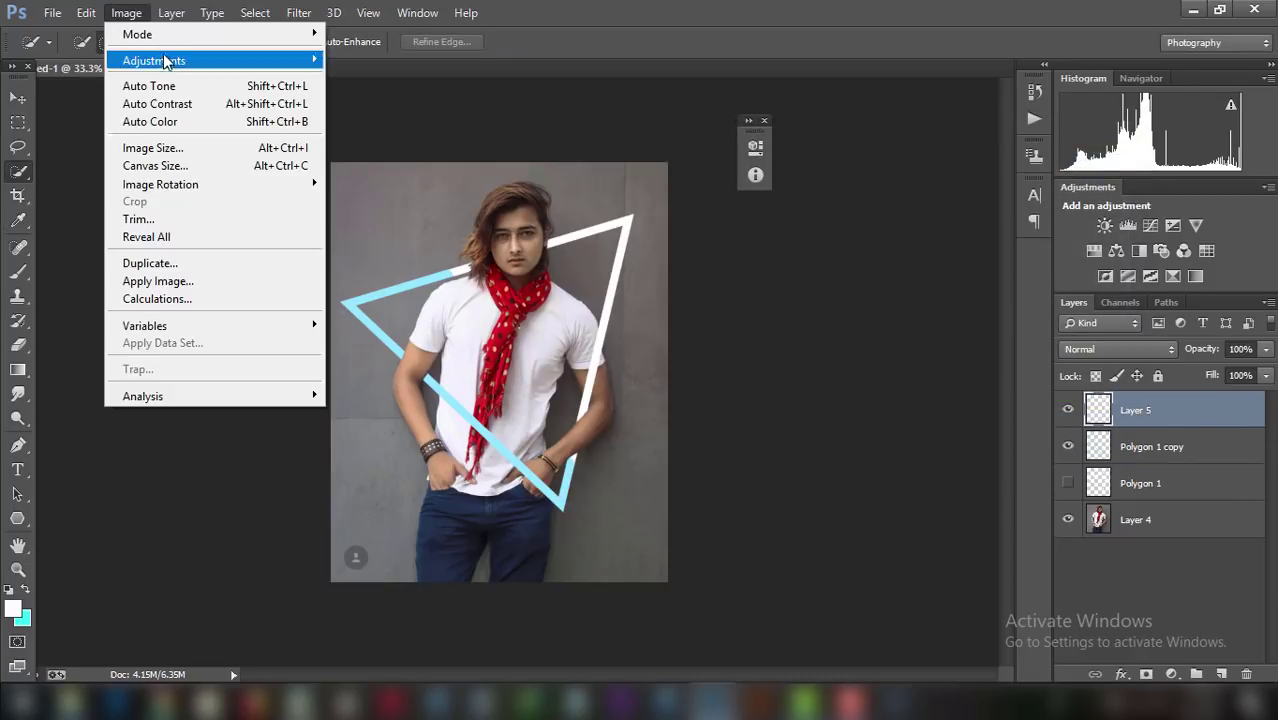
{"action": "mouse_move", "coordinate": [155, 60]}
{"action": "left_click", "coordinate": [400, 158]}
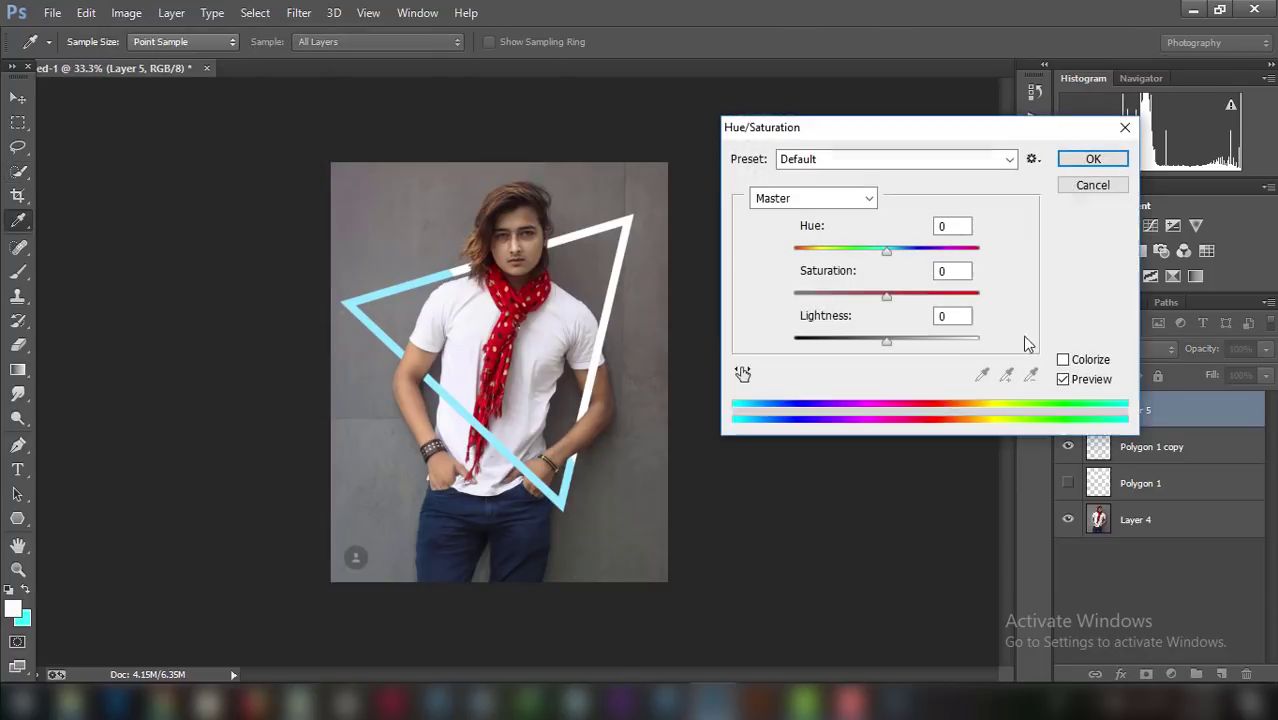
{"action": "left_click_drag", "start_coordinate": [886, 296], "coordinate": [970, 293]}
{"action": "left_click", "coordinate": [1063, 360]}
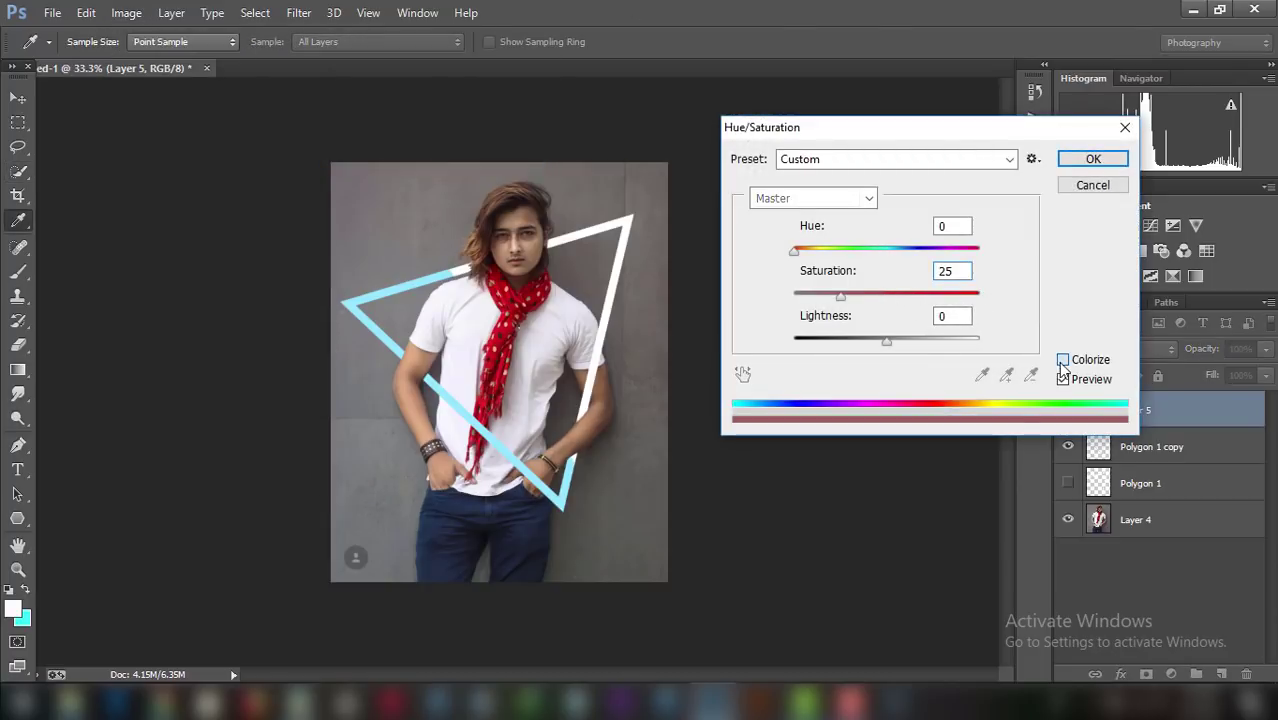
{"action": "left_click_drag", "start_coordinate": [835, 297], "coordinate": [1005, 293]}
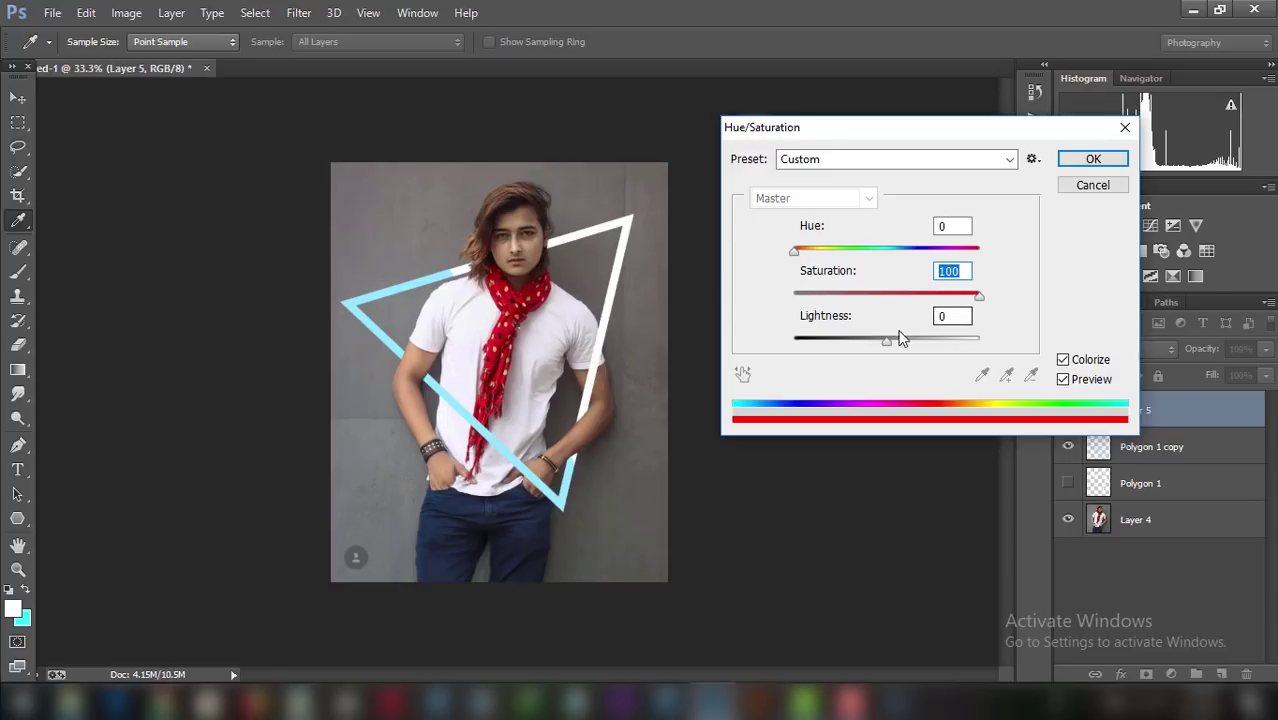
{"action": "left_click_drag", "start_coordinate": [796, 251], "coordinate": [917, 251]}
{"action": "left_click_drag", "start_coordinate": [886, 341], "coordinate": [908, 341]}
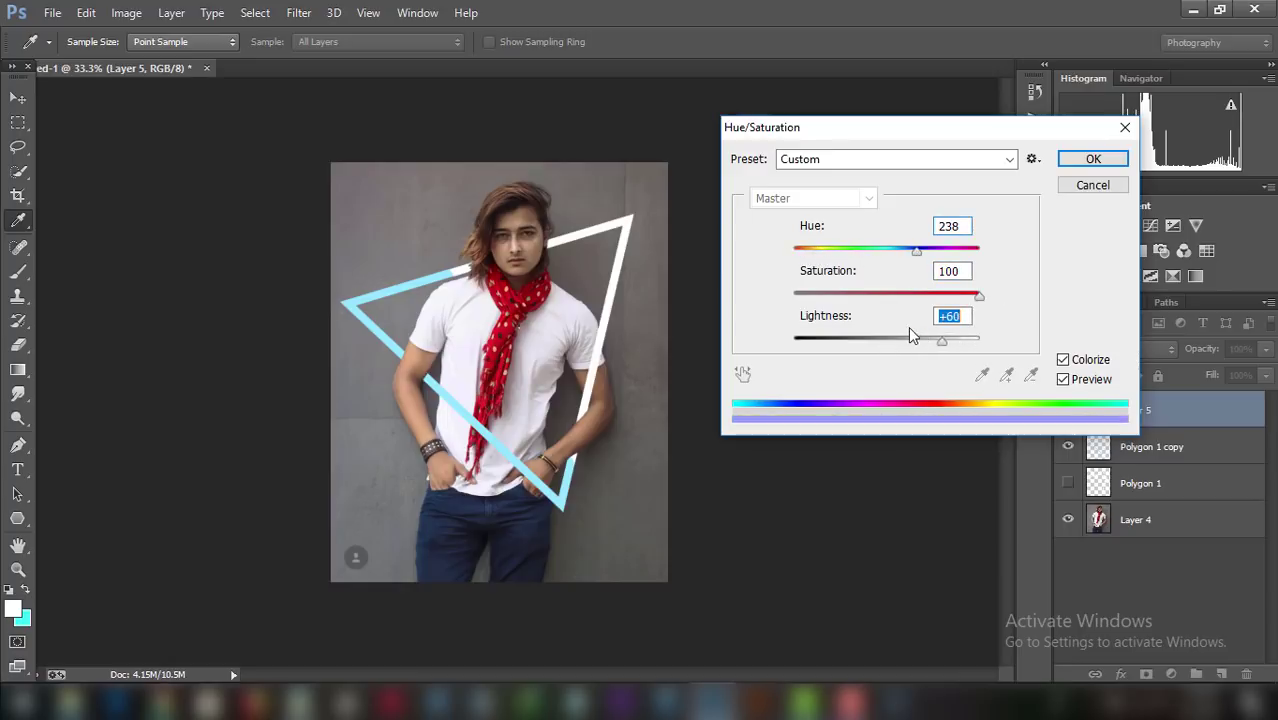
Settle Layer 5's tint at Hue 184, Saturation 78, Lightness -60 and apply it.
{"action": "mouse_move", "coordinate": [916, 251]}
{"action": "left_mouse_down"}
{"action": "mouse_move", "coordinate": [942, 251]}
{"action": "mouse_move", "coordinate": [827, 248]}
{"action": "mouse_move", "coordinate": [856, 248]}
{"action": "left_mouse_up"}
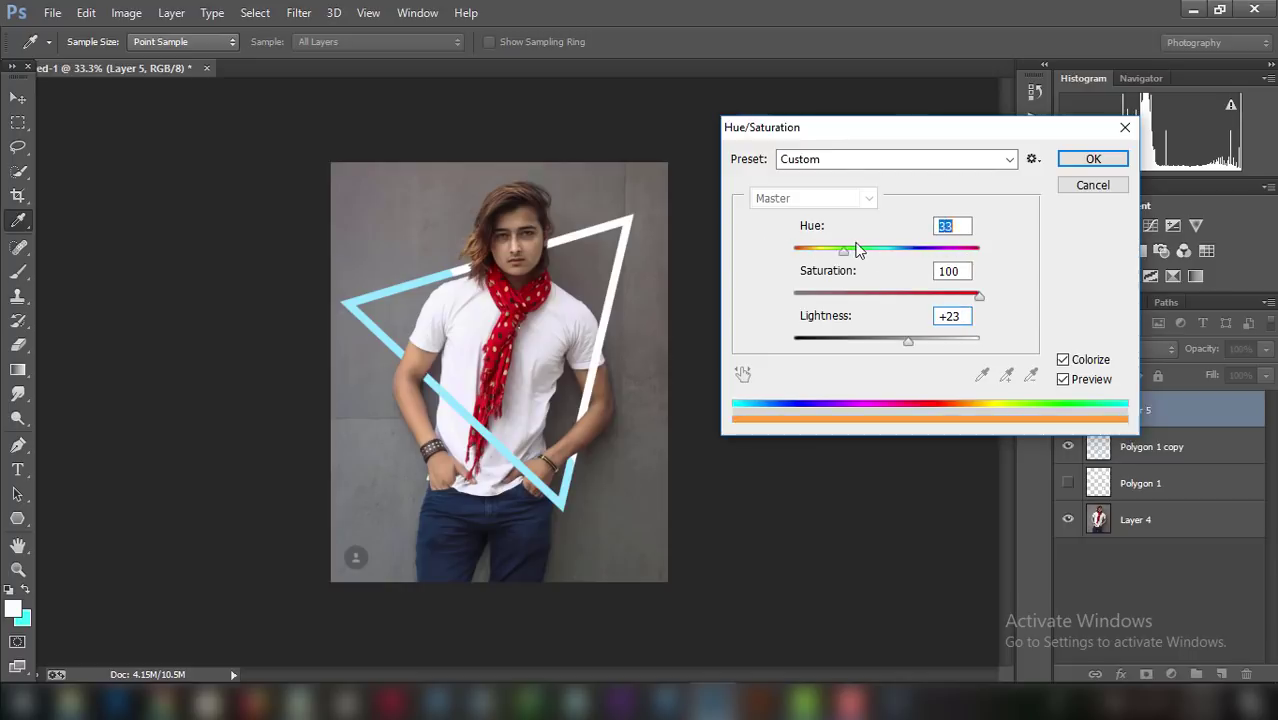
{"action": "left_click_drag", "start_coordinate": [847, 126], "coordinate": [697, 115]}
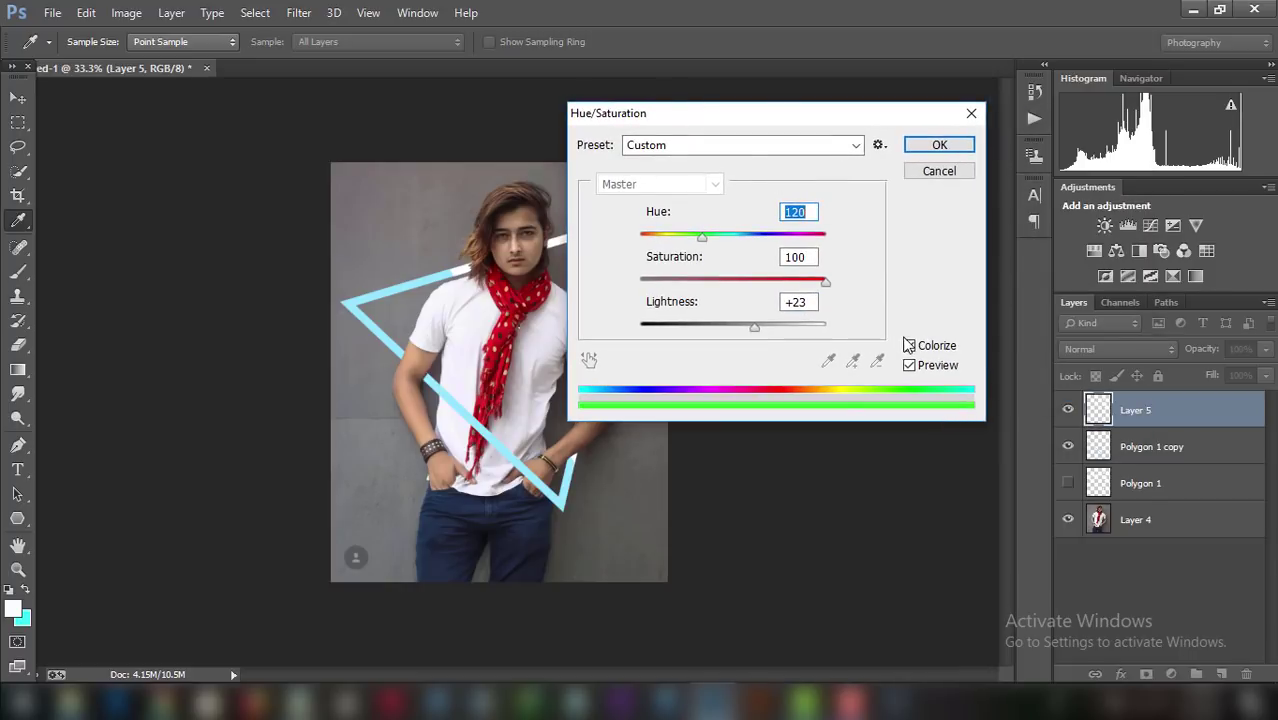
{"action": "left_click_drag", "start_coordinate": [752, 328], "coordinate": [679, 328]}
{"action": "left_click_drag", "start_coordinate": [839, 118], "coordinate": [992, 118]}
{"action": "mouse_move", "coordinate": [857, 239]}
{"action": "left_mouse_down"}
{"action": "mouse_move", "coordinate": [930, 239]}
{"action": "mouse_move", "coordinate": [887, 238]}
{"action": "left_mouse_up"}
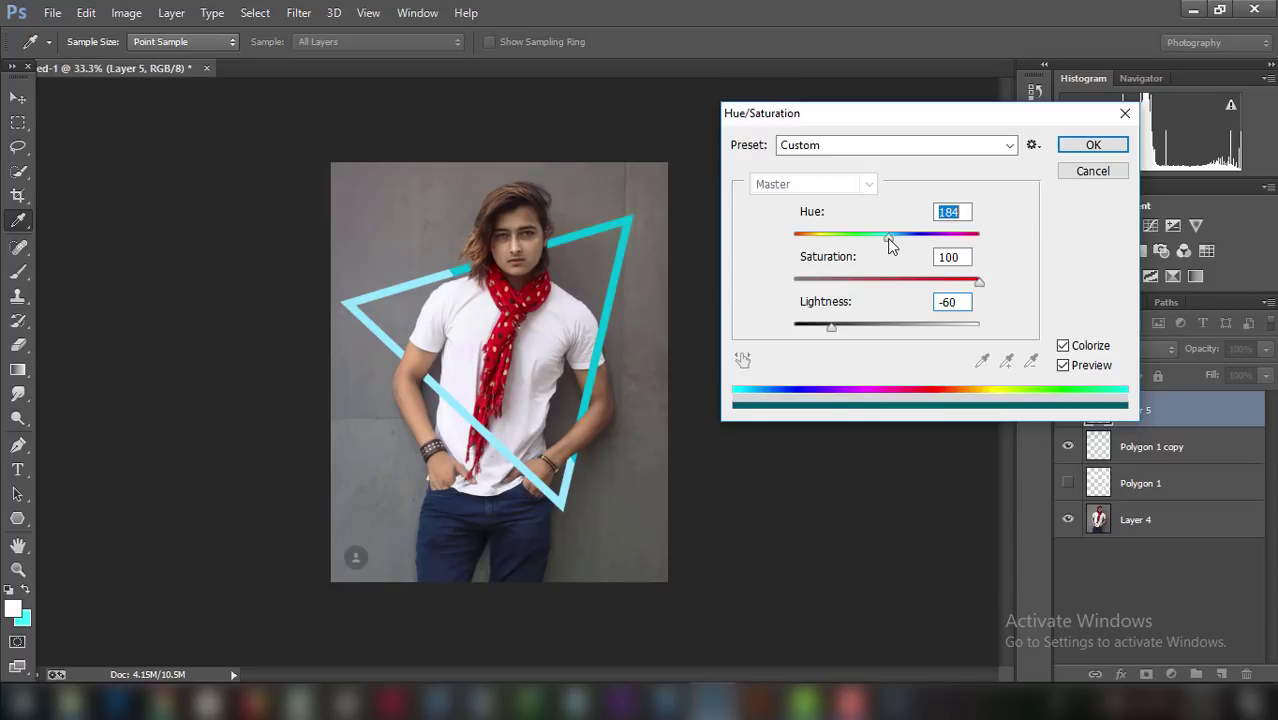
{"action": "left_click", "coordinate": [978, 283]}
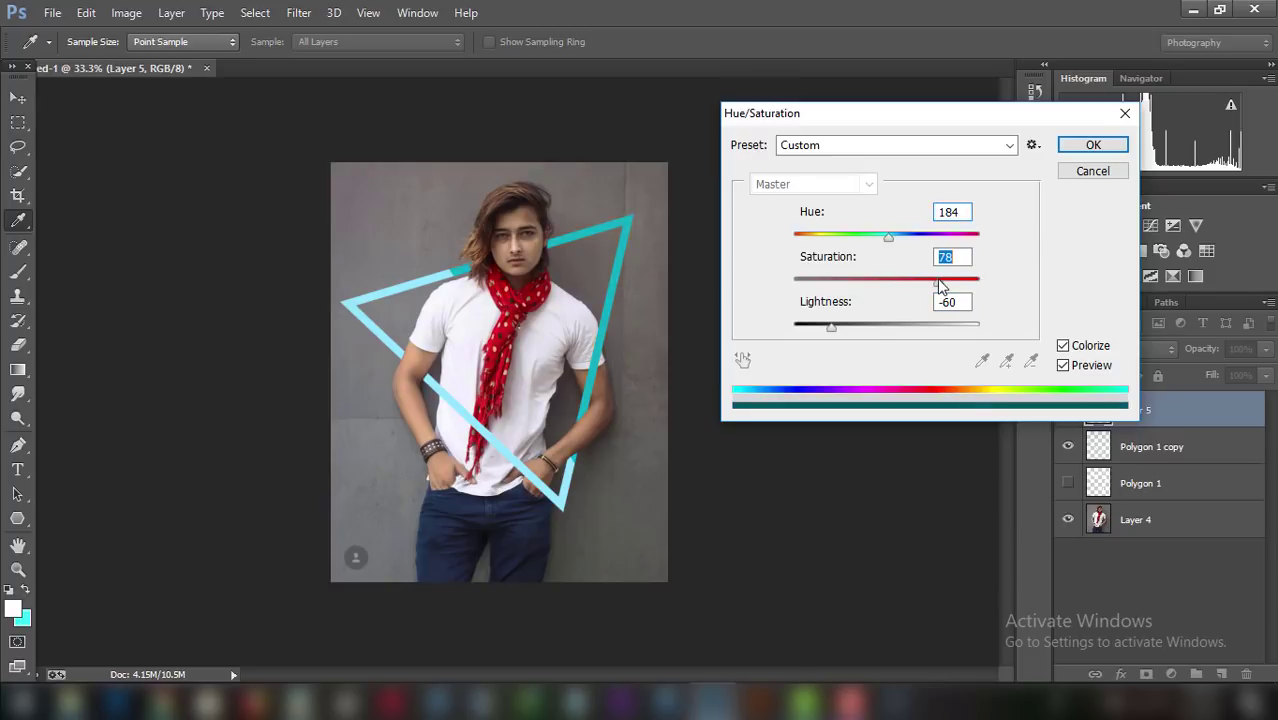
{"action": "left_click", "coordinate": [1071, 150]}
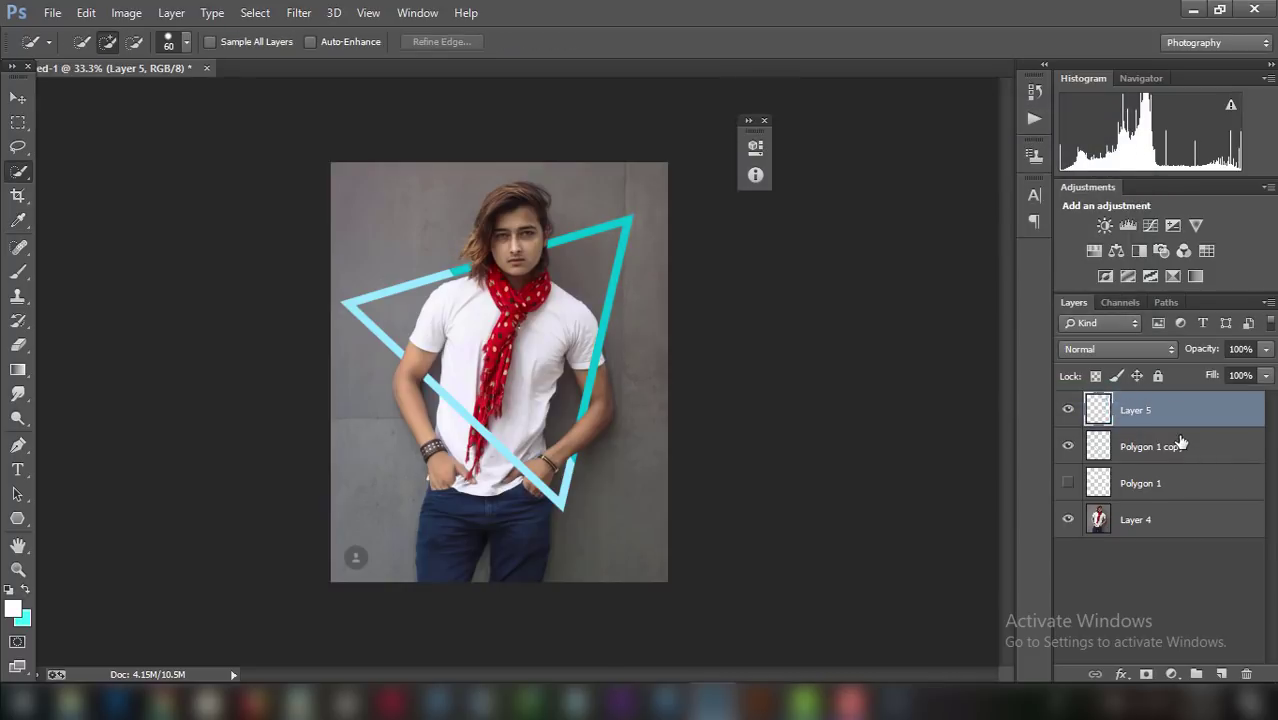
Duplicate Polygon 1 copy and give the duplicate a 28-pixel Box Blur.
{"action": "left_click", "coordinate": [1181, 443]}
{"action": "key", "text": "ctrl+j"}
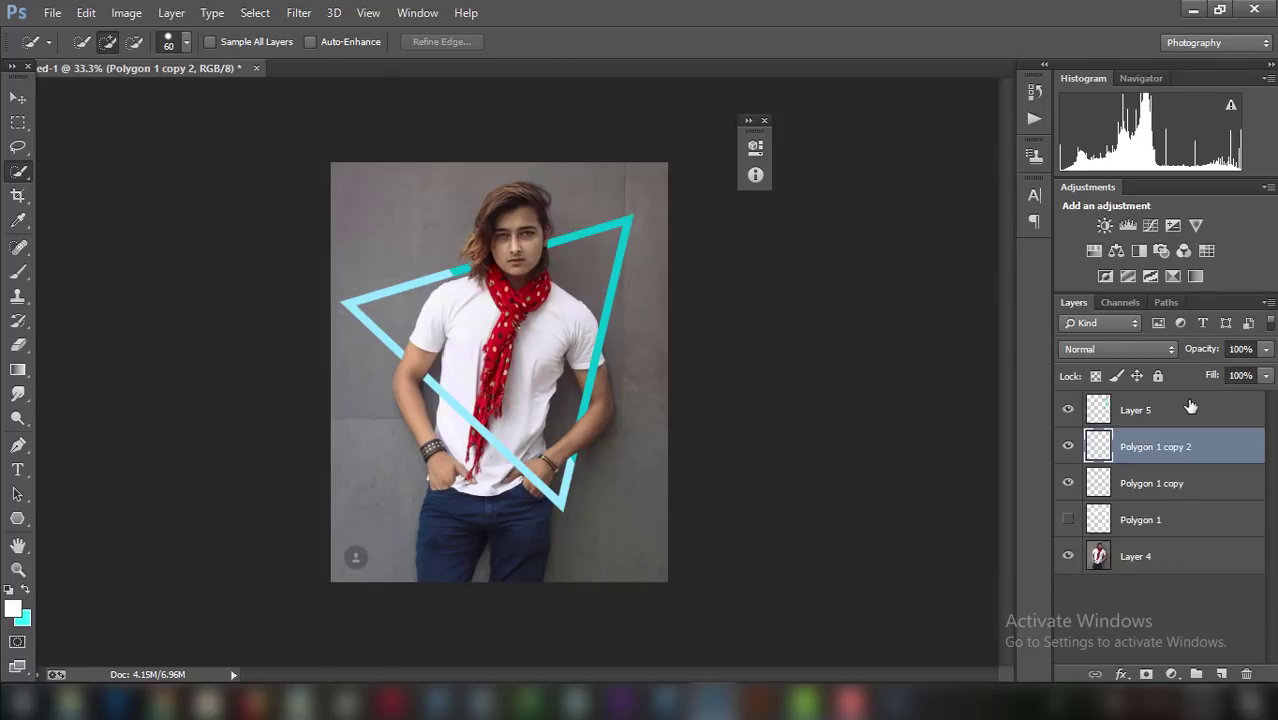
{"action": "left_click", "coordinate": [299, 12]}
{"action": "mouse_move", "coordinate": [308, 219]}
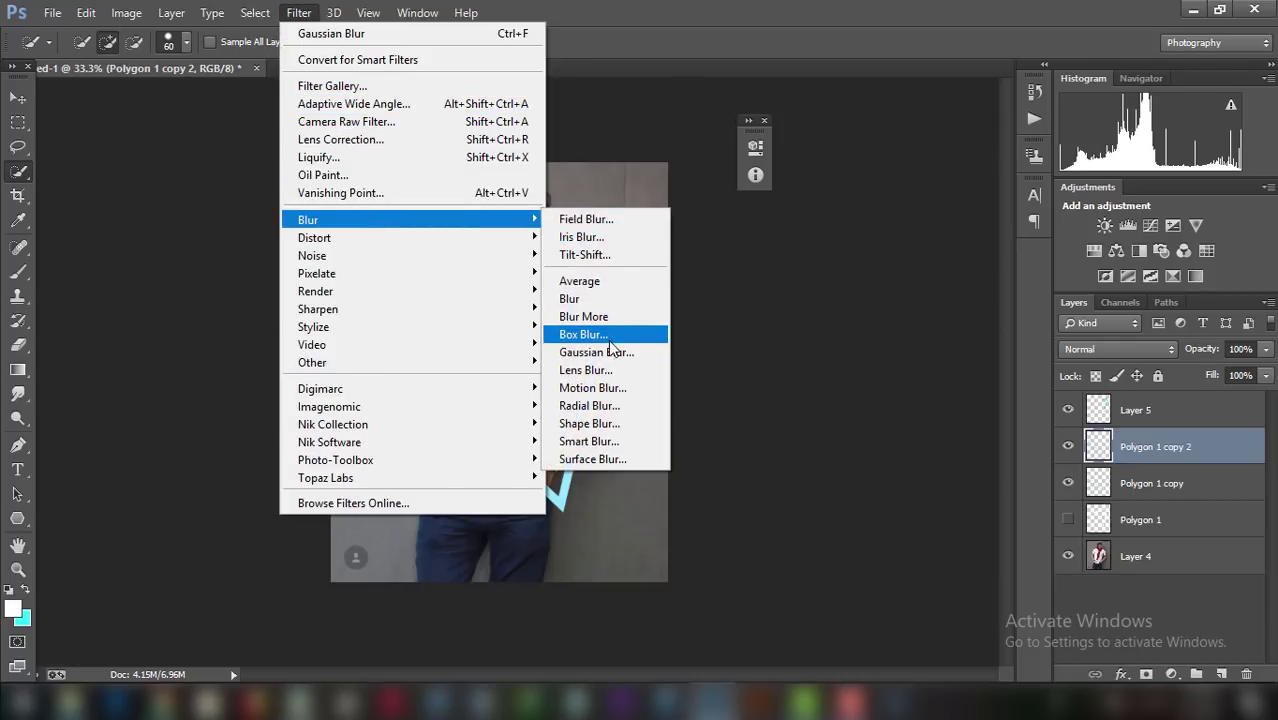
{"action": "left_click", "coordinate": [611, 340]}
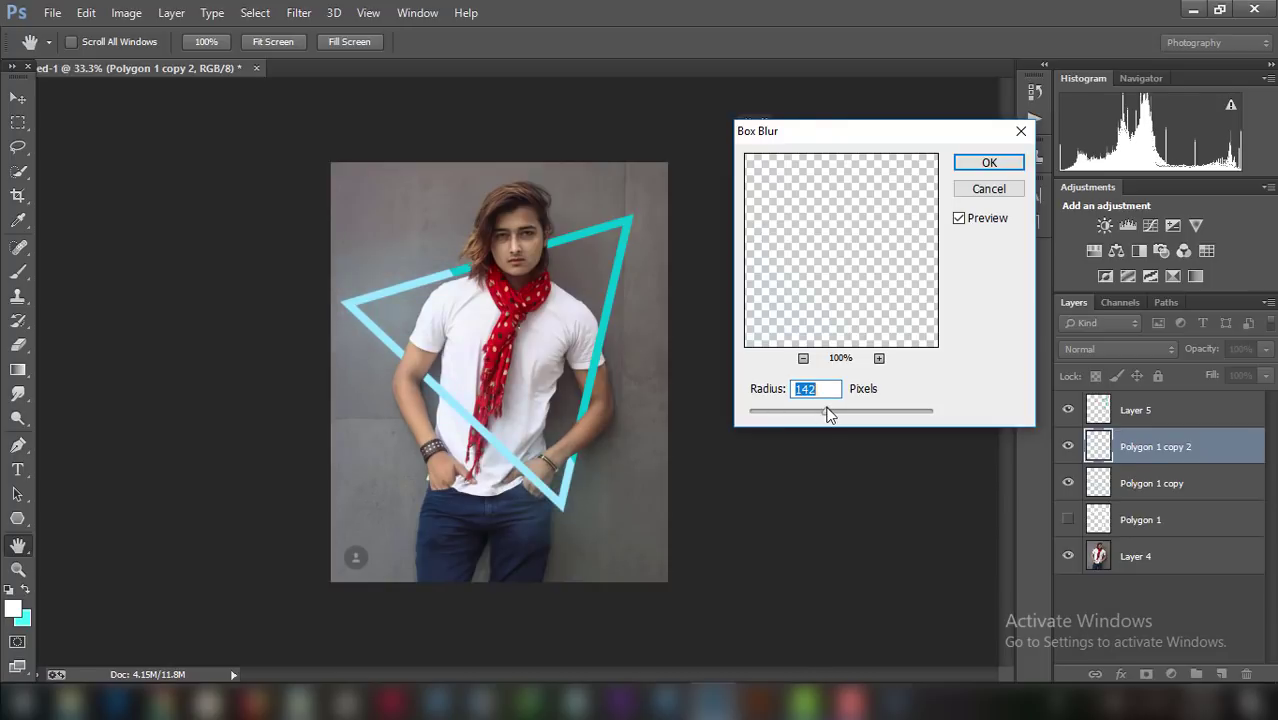
{"action": "left_click_drag", "start_coordinate": [828, 415], "coordinate": [768, 416]}
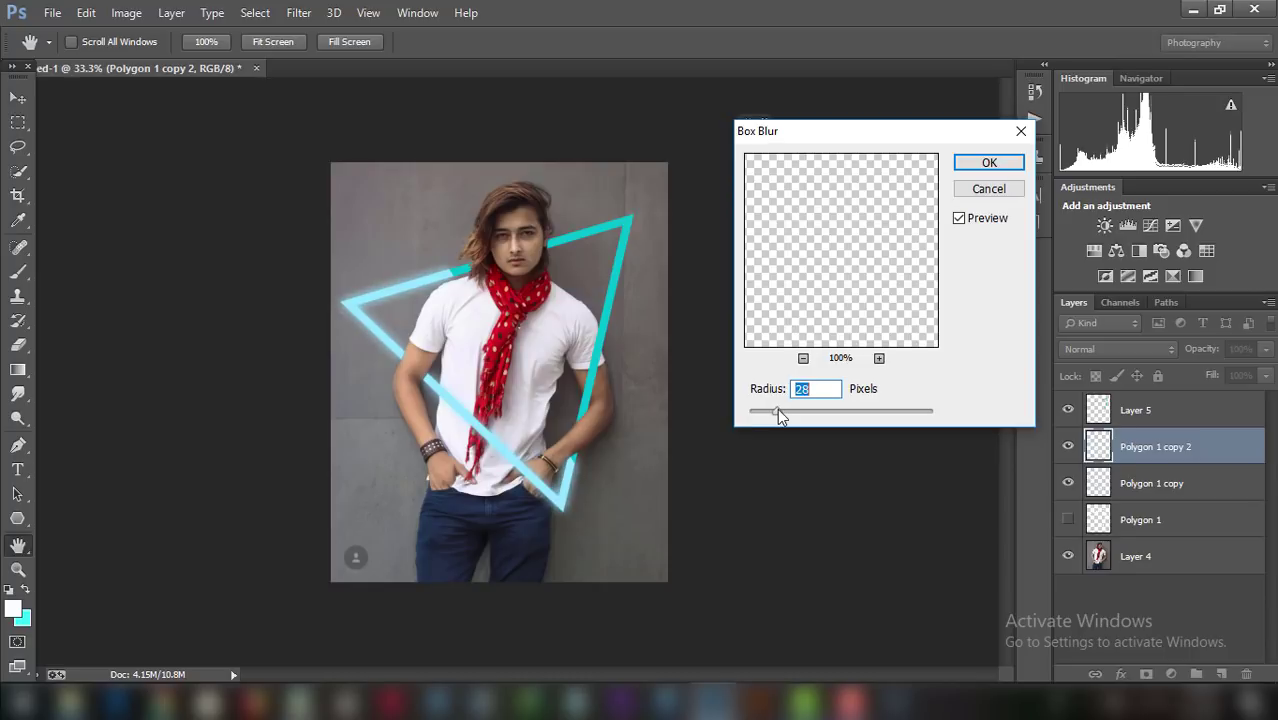
{"action": "left_click", "coordinate": [990, 162]}
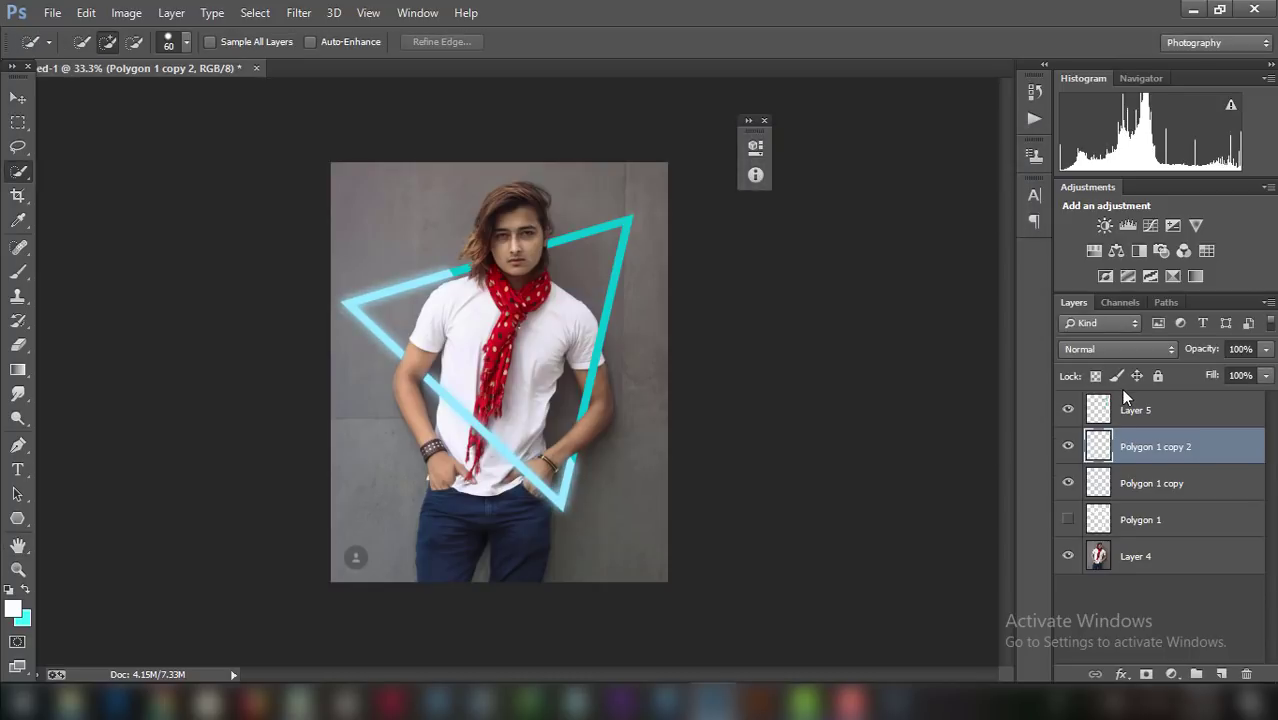
Duplicate Layer 5 and apply an 83.5-pixel Gaussian Blur to the copy.
{"action": "left_click", "coordinate": [1140, 409]}
{"action": "key", "text": "ctrl+j"}
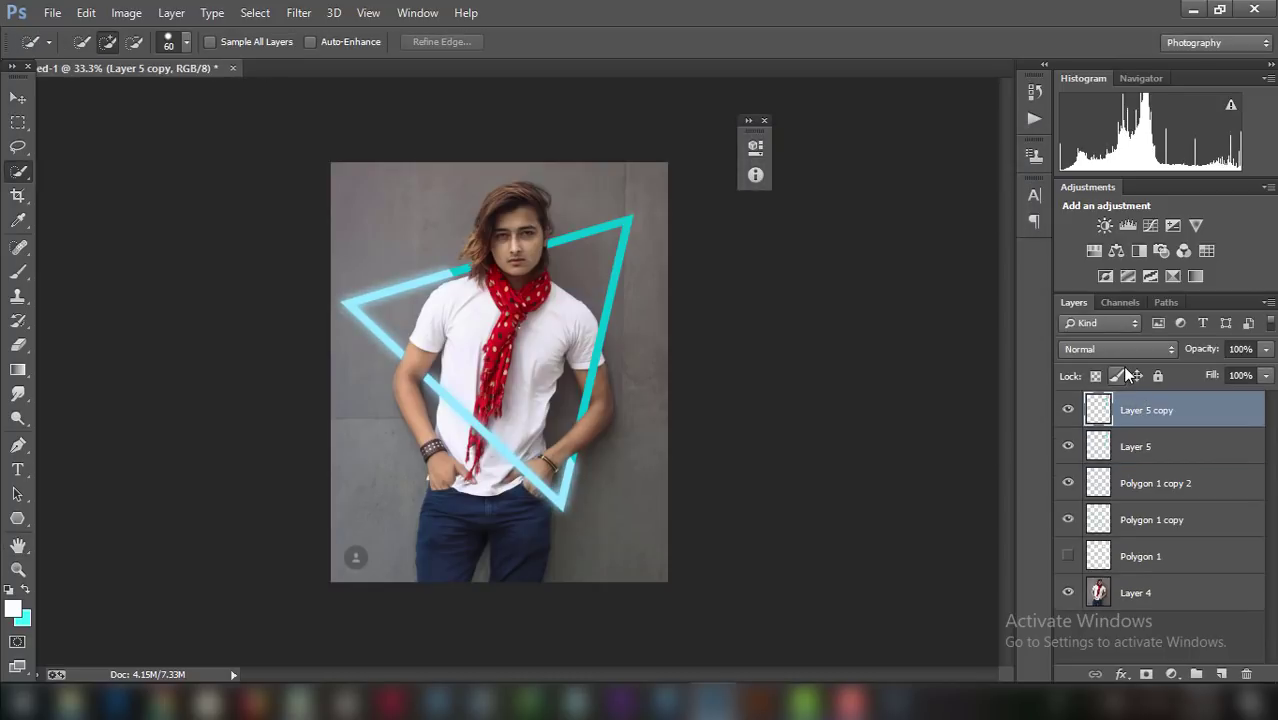
{"action": "left_click", "coordinate": [310, 12]}
{"action": "mouse_move", "coordinate": [308, 220]}
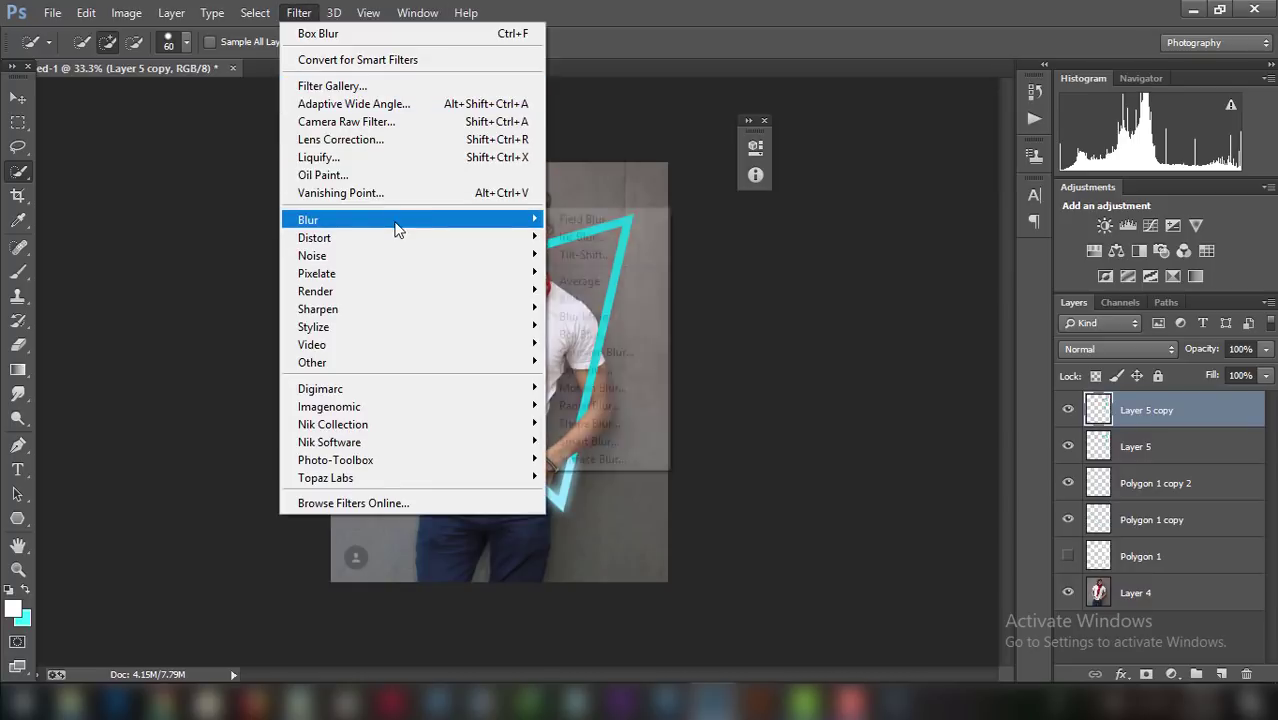
{"action": "left_click", "coordinate": [610, 221]}
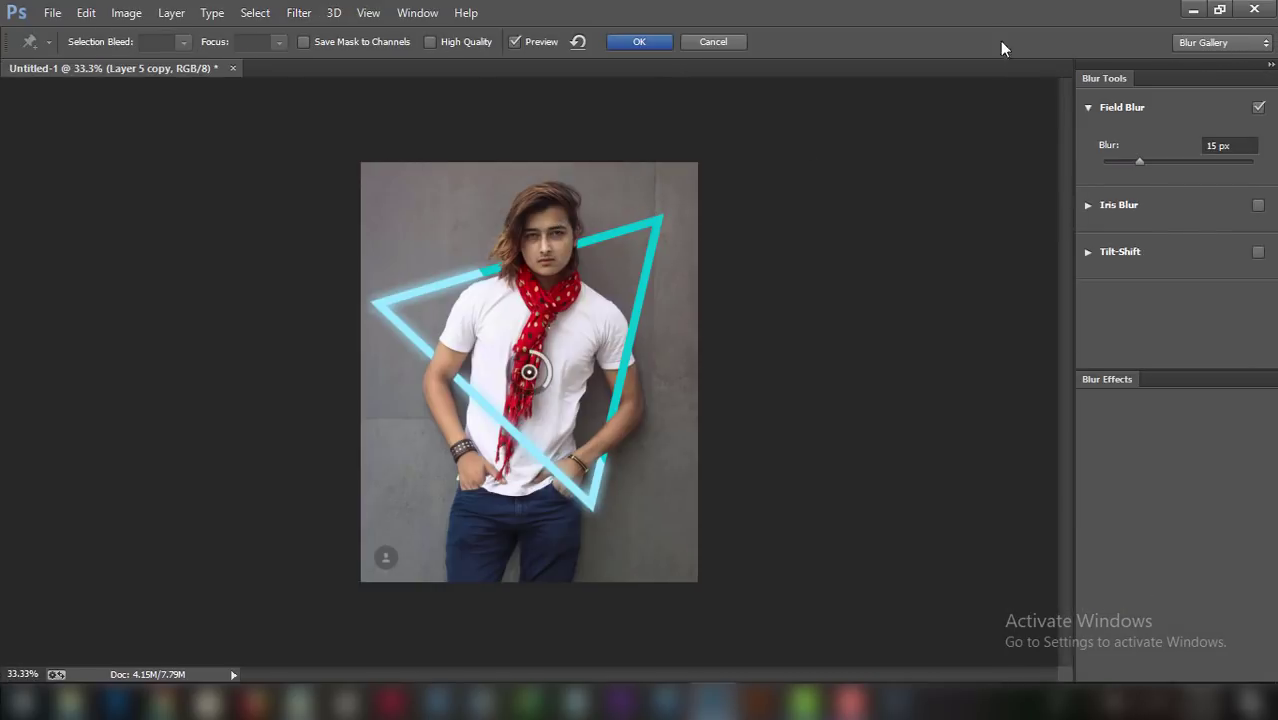
{"action": "left_click", "coordinate": [725, 43]}
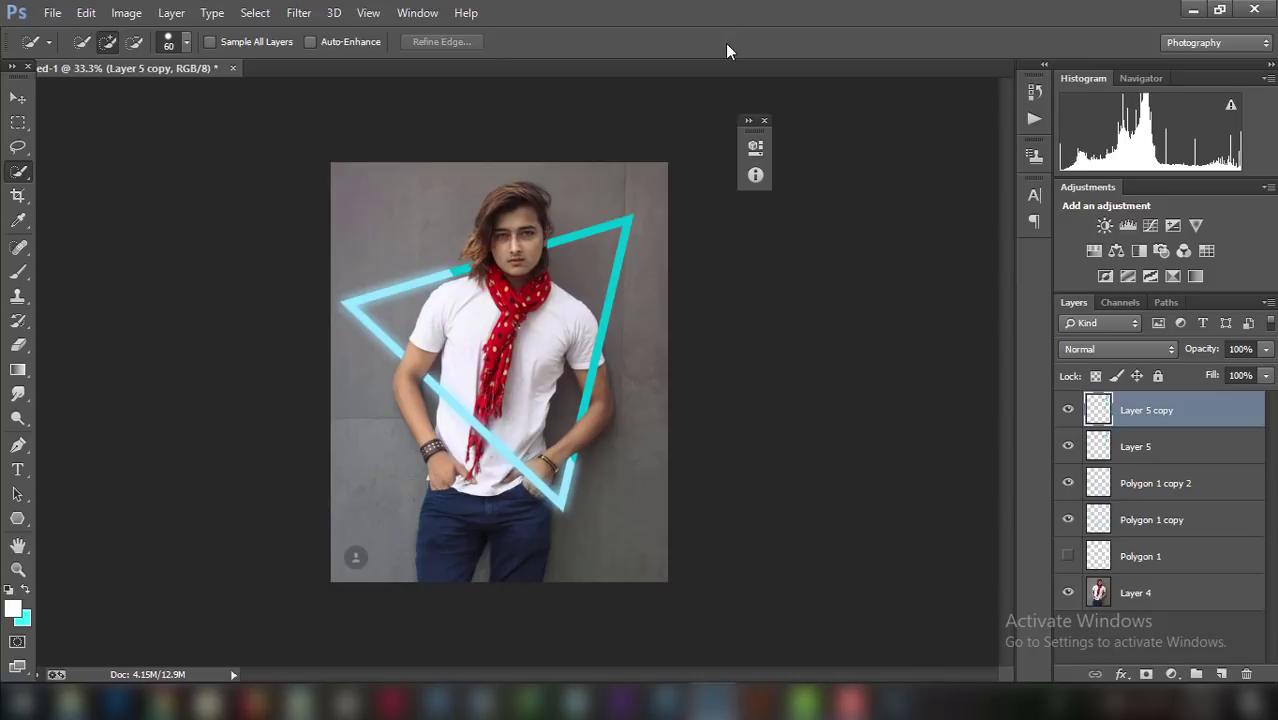
{"action": "left_click", "coordinate": [298, 13]}
{"action": "mouse_move", "coordinate": [410, 219]}
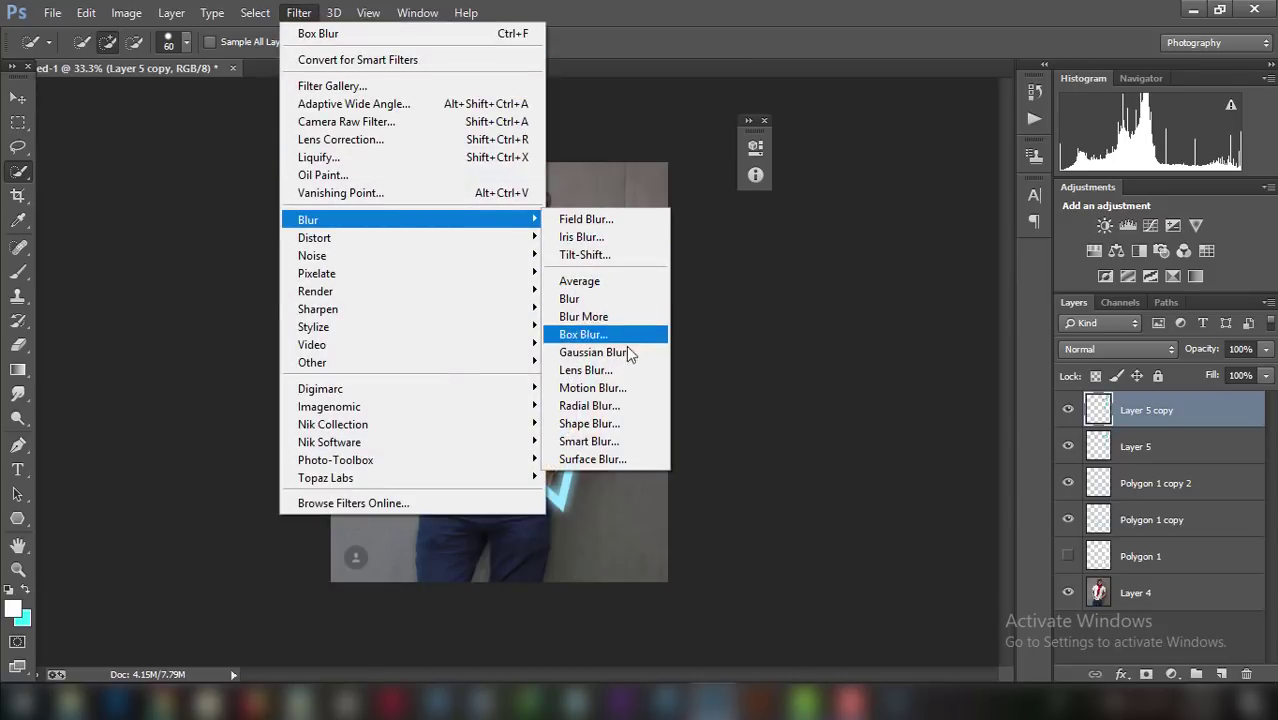
{"action": "left_click", "coordinate": [593, 352]}
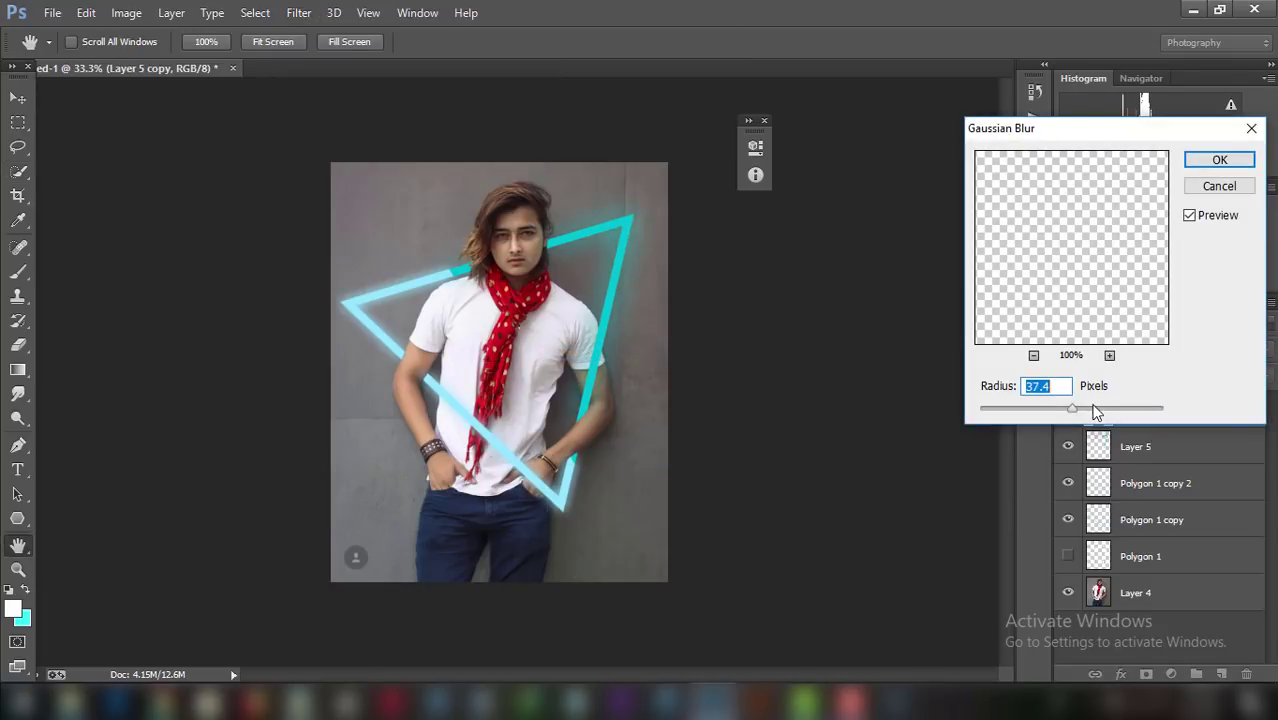
{"action": "left_click_drag", "start_coordinate": [1089, 410], "coordinate": [1093, 412]}
{"action": "left_click", "coordinate": [1215, 162]}
{"action": "key", "text": "w"}
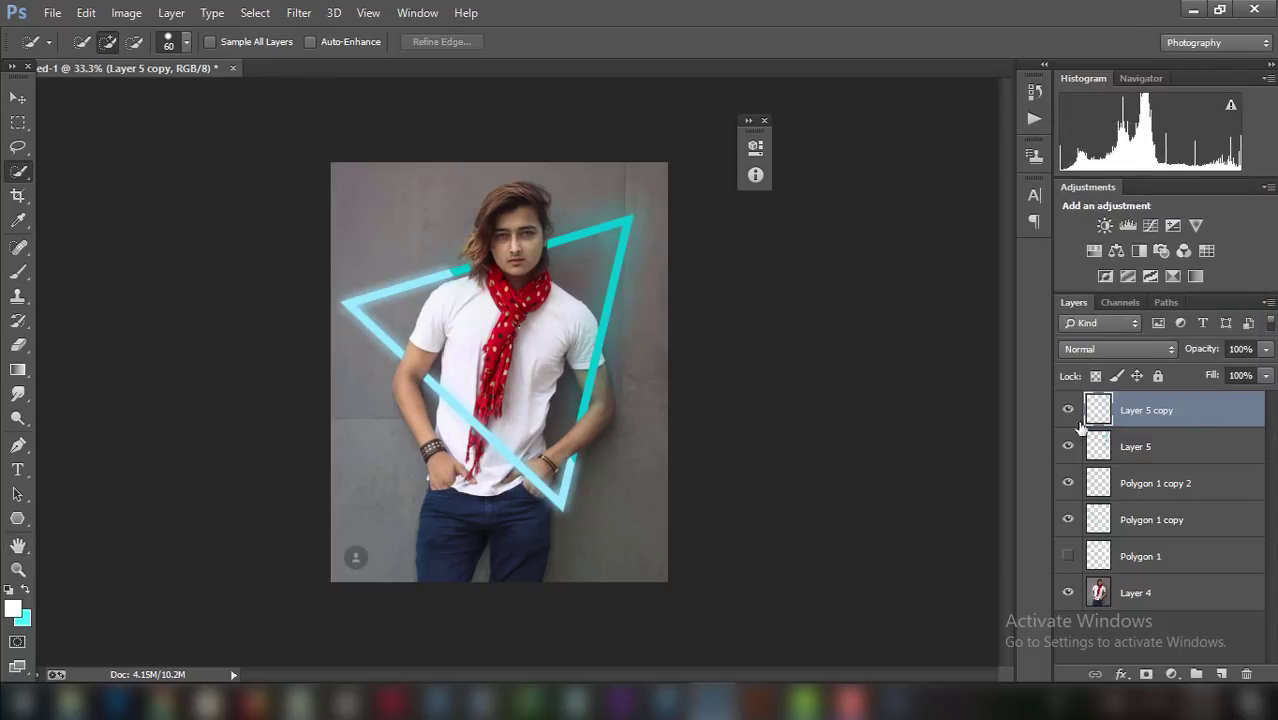
{"action": "left_click", "coordinate": [1152, 480], "text": "shift"}
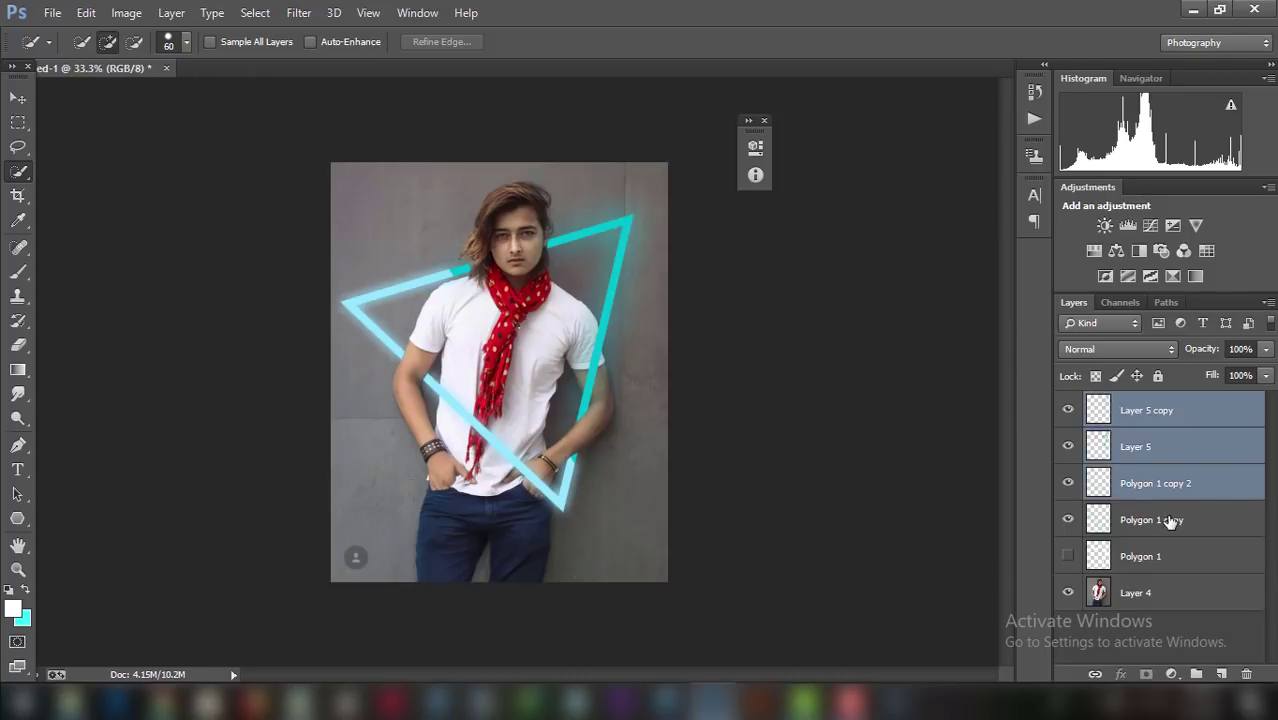
Merge the four selected triangle and glow layers into Layer 5 copy.
{"action": "left_click", "coordinate": [1170, 521], "text": "shift"}
{"action": "right_click", "coordinate": [1166, 512]}
{"action": "left_click", "coordinate": [878, 531]}
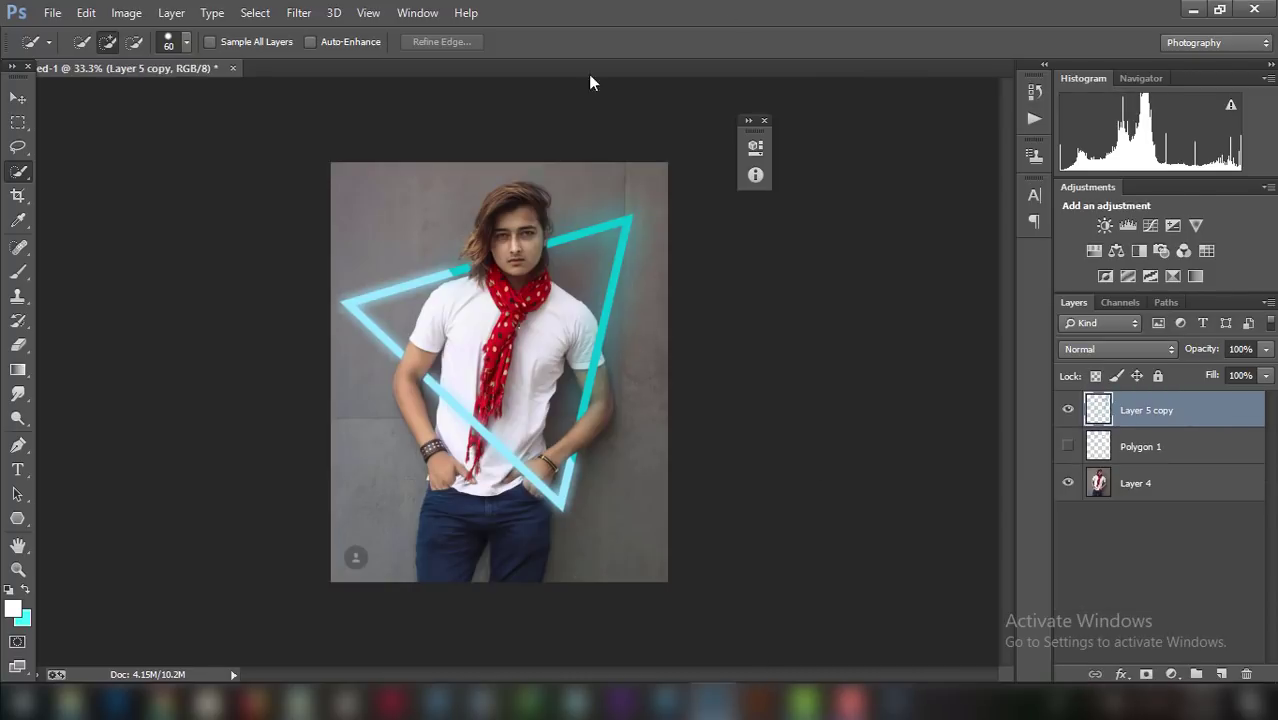
Recolour the merged triangle with Hue -5, Saturation +100, Lightness +5.
{"action": "left_click", "coordinate": [126, 12]}
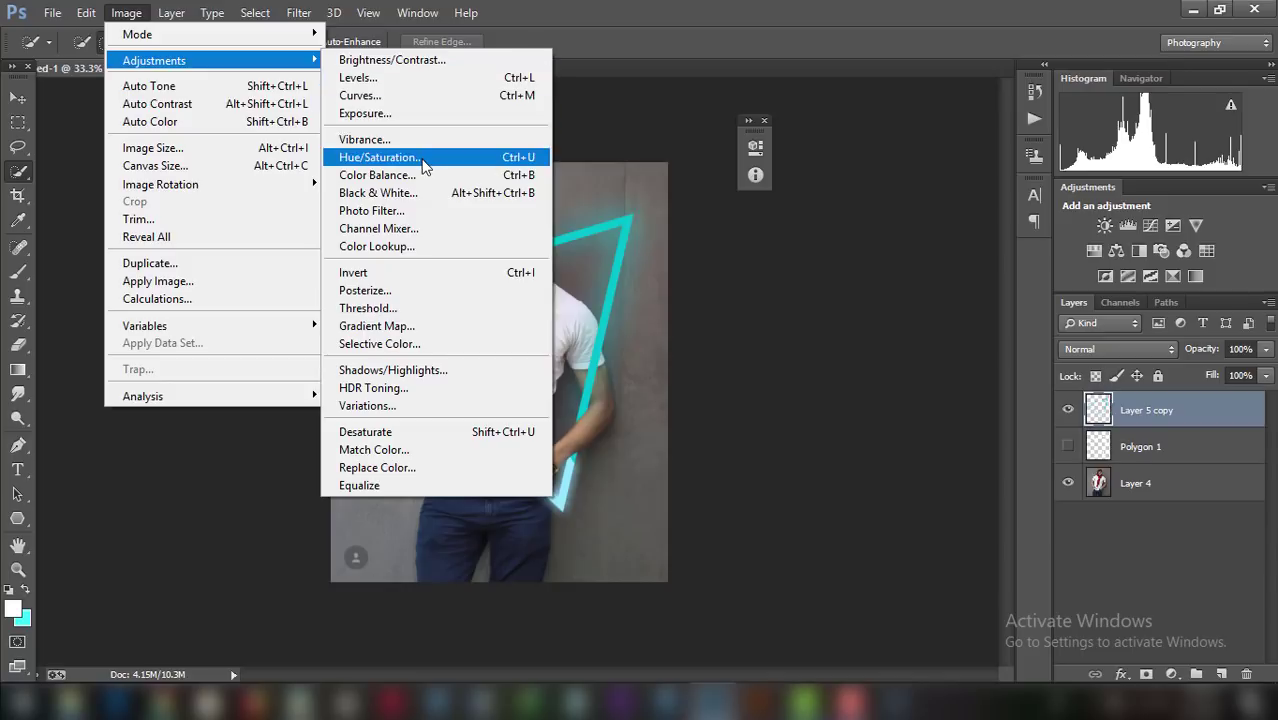
{"action": "left_click", "coordinate": [400, 194]}
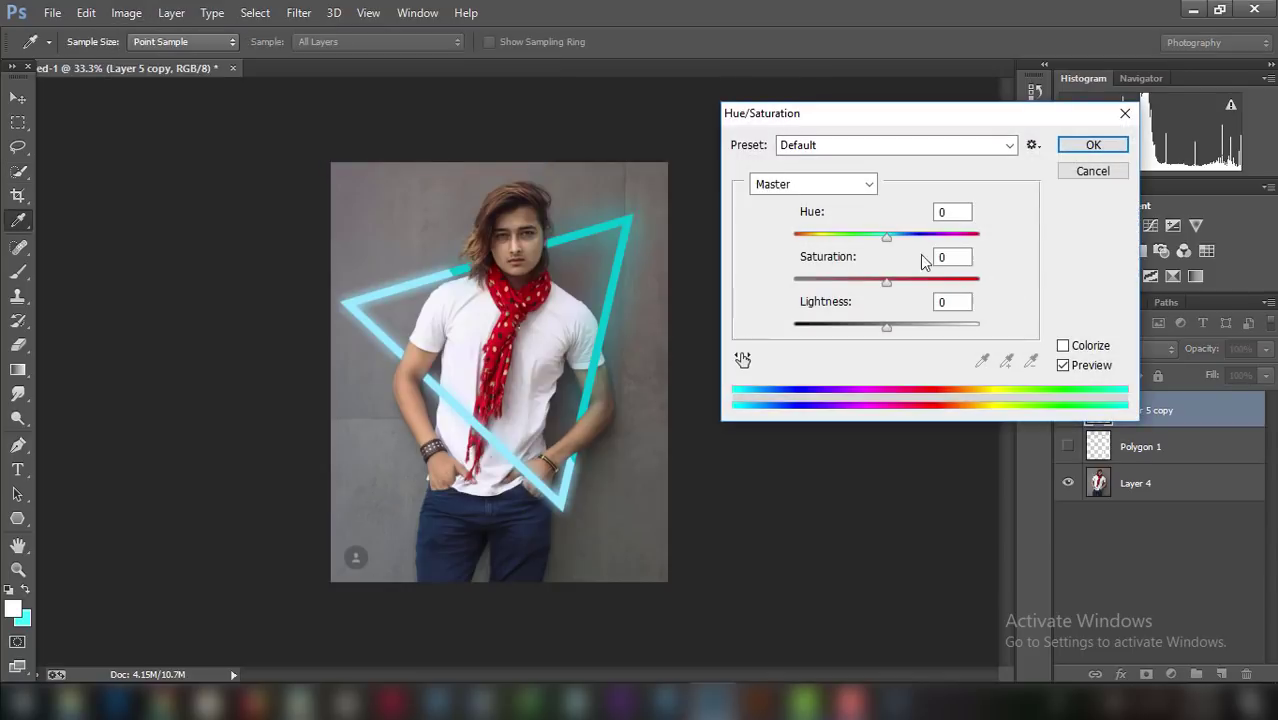
{"action": "left_click_drag", "start_coordinate": [886, 236], "coordinate": [881, 240]}
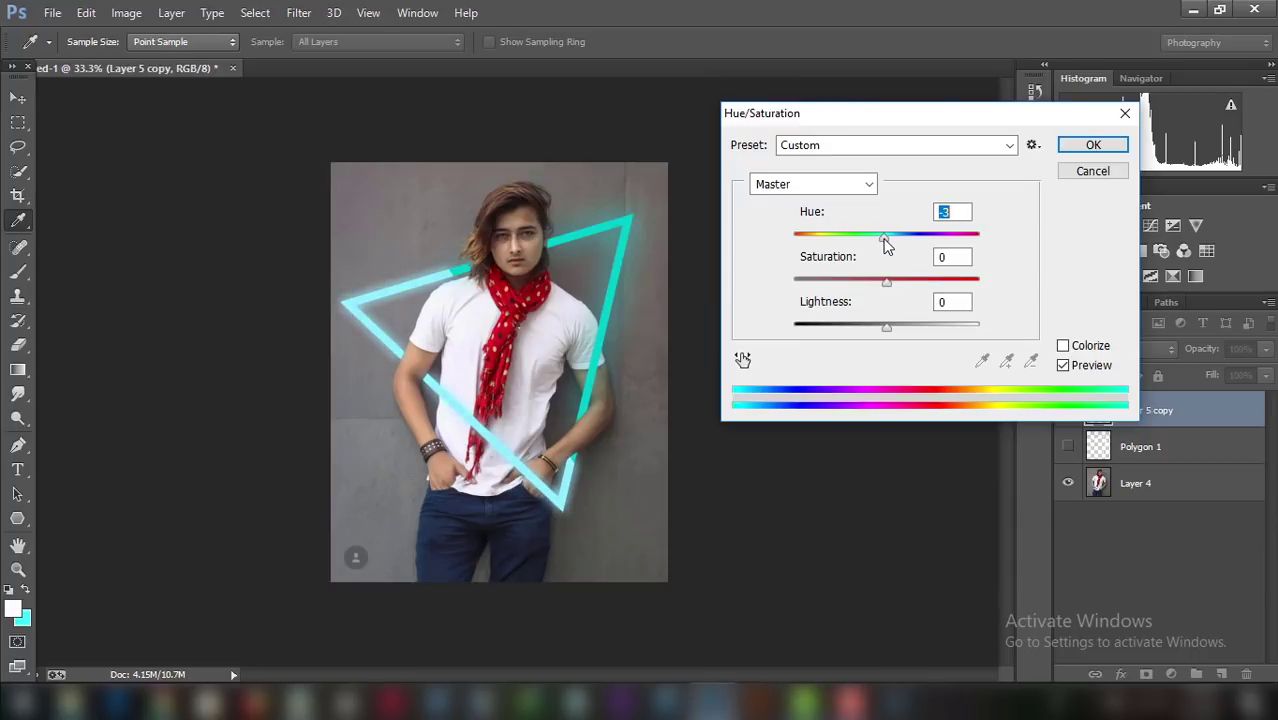
{"action": "key", "text": "Tab"}
{"action": "type", "text": "-24"}
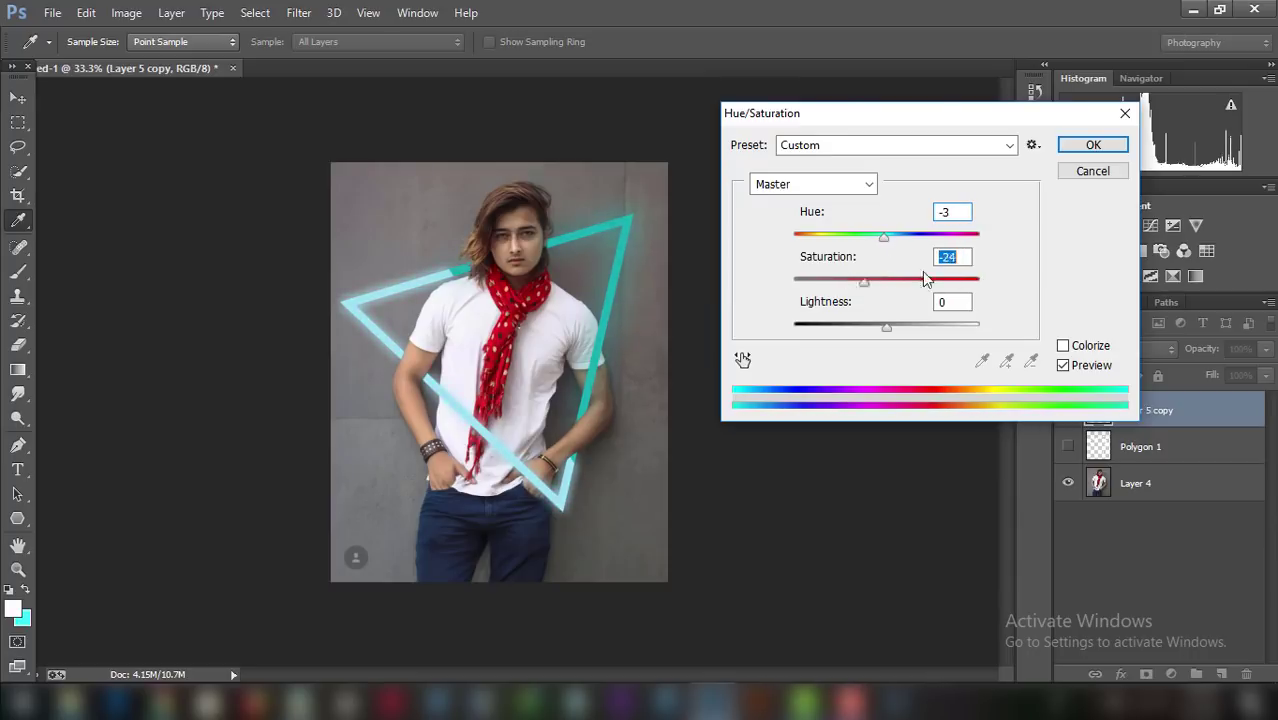
{"action": "type", "text": "67"}
{"action": "left_click_drag", "start_coordinate": [887, 327], "coordinate": [900, 335]}
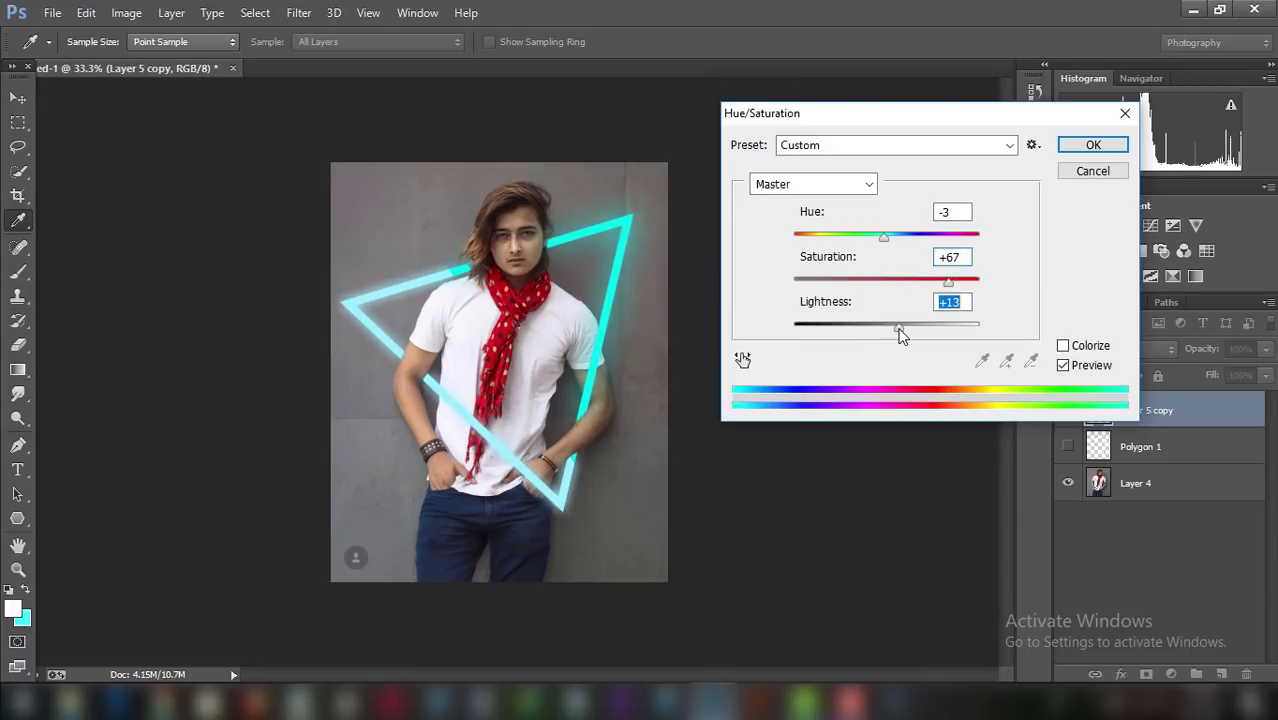
{"action": "key", "text": "Up"}
{"action": "key", "text": "Up"}
{"action": "mouse_move", "coordinate": [901, 330]}
{"action": "left_mouse_down"}
{"action": "mouse_move", "coordinate": [873, 327]}
{"action": "mouse_move", "coordinate": [890, 327]}
{"action": "left_mouse_up"}
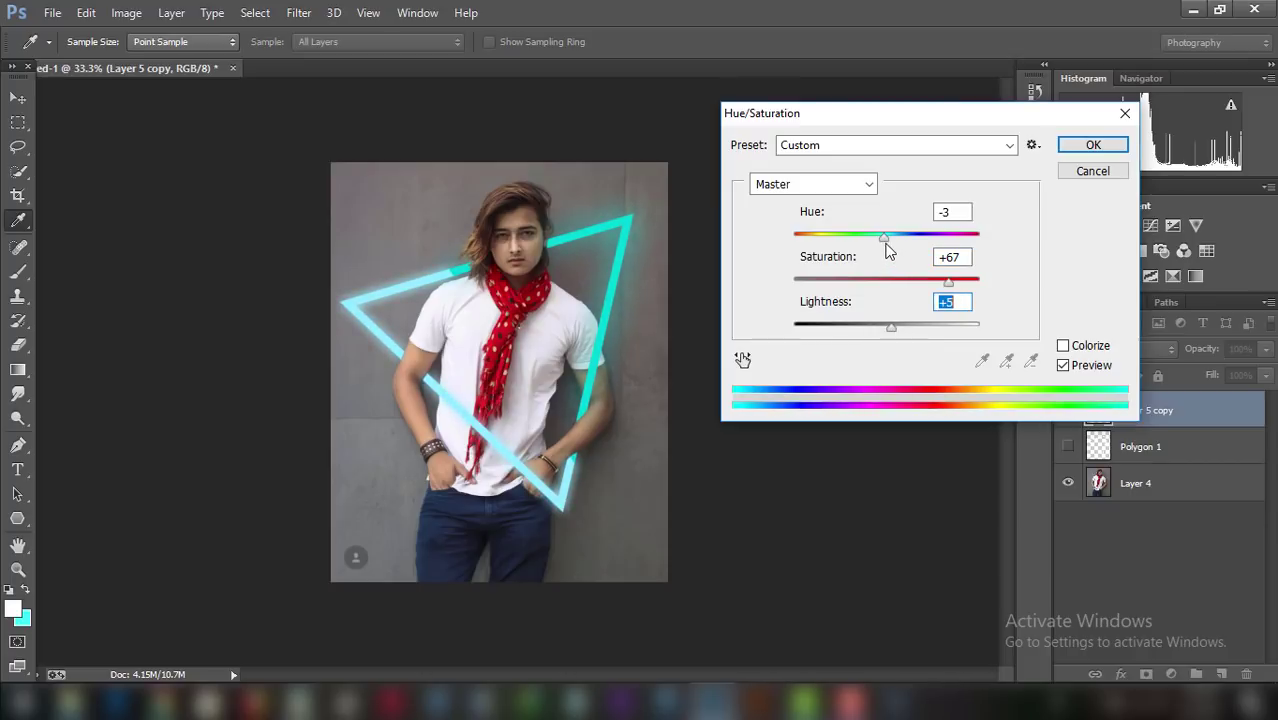
{"action": "mouse_move", "coordinate": [885, 238]}
{"action": "left_mouse_down"}
{"action": "mouse_move", "coordinate": [797, 238]}
{"action": "mouse_move", "coordinate": [897, 244]}
{"action": "mouse_move", "coordinate": [884, 244]}
{"action": "left_mouse_up"}
{"action": "left_click_drag", "start_coordinate": [950, 281], "coordinate": [913, 281]}
{"action": "type", "text": "100"}
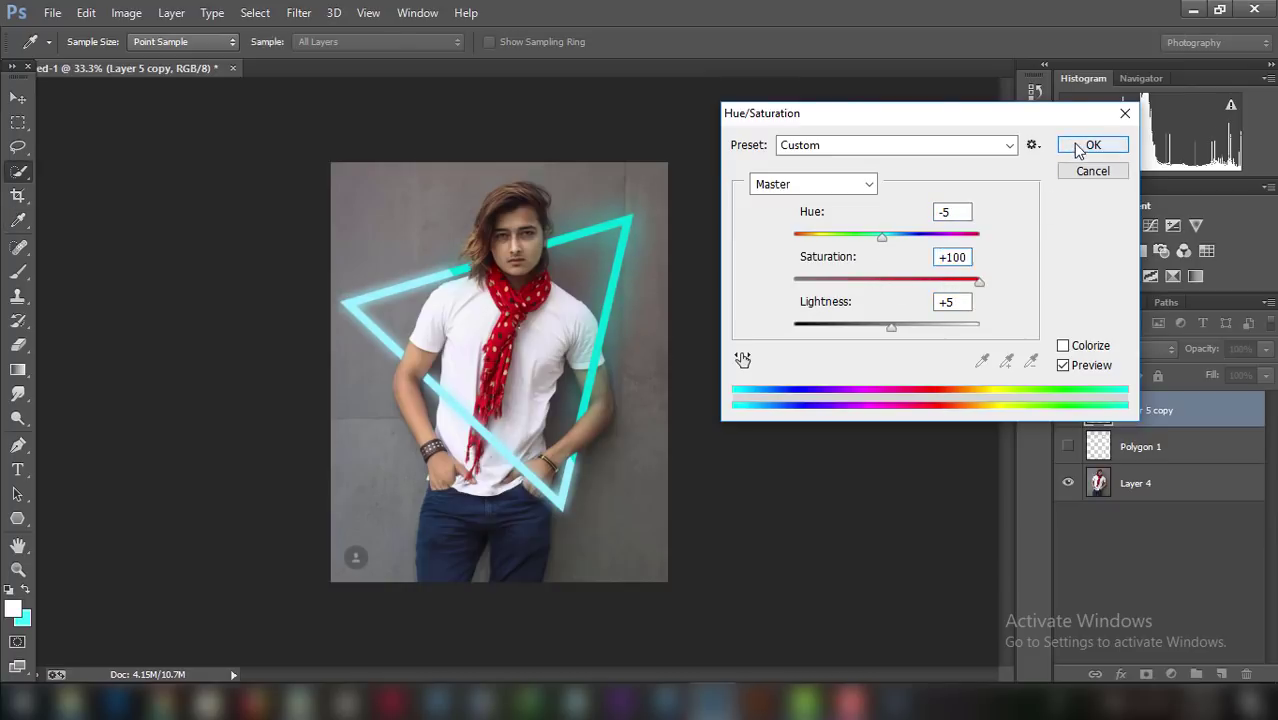
{"action": "left_click", "coordinate": [1093, 145]}
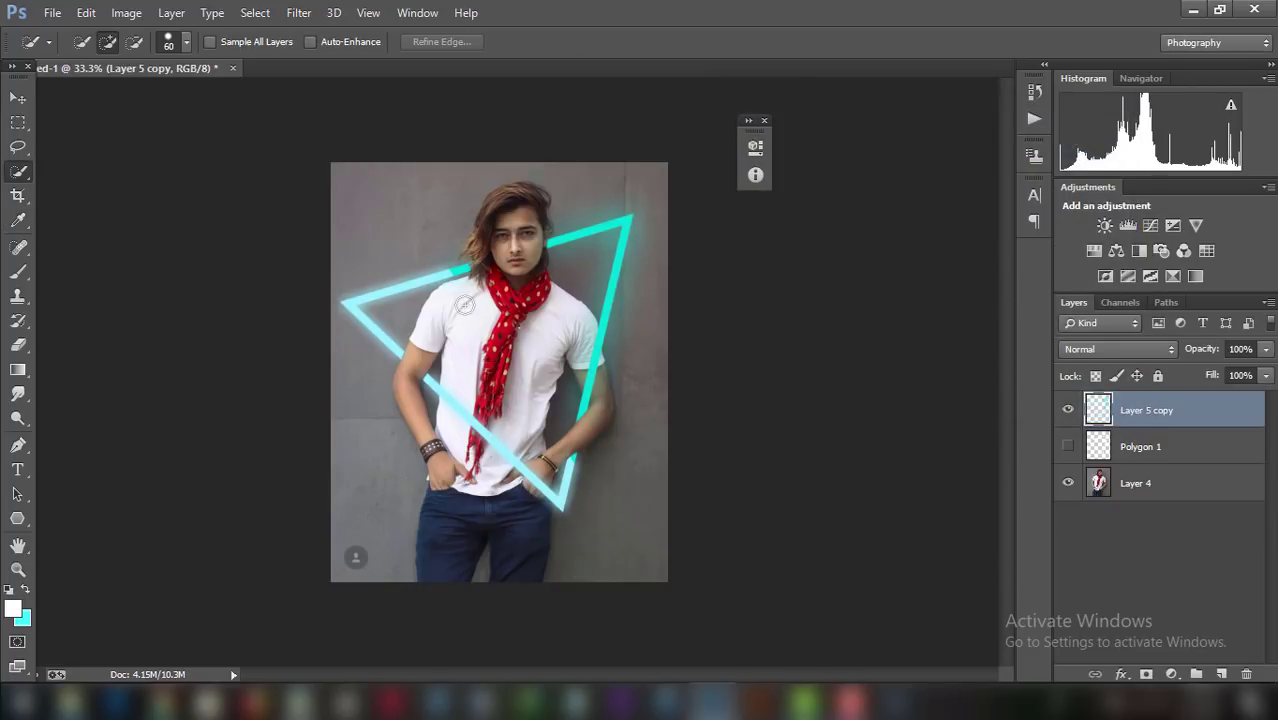
Spot-heal the dark spot on the cyan line, then stamp all visible layers into Layer 5.
{"action": "key", "text": "ctrl+plus"}
{"action": "key", "text": "ctrl+plus"}
{"action": "left_click", "coordinate": [18, 296]}
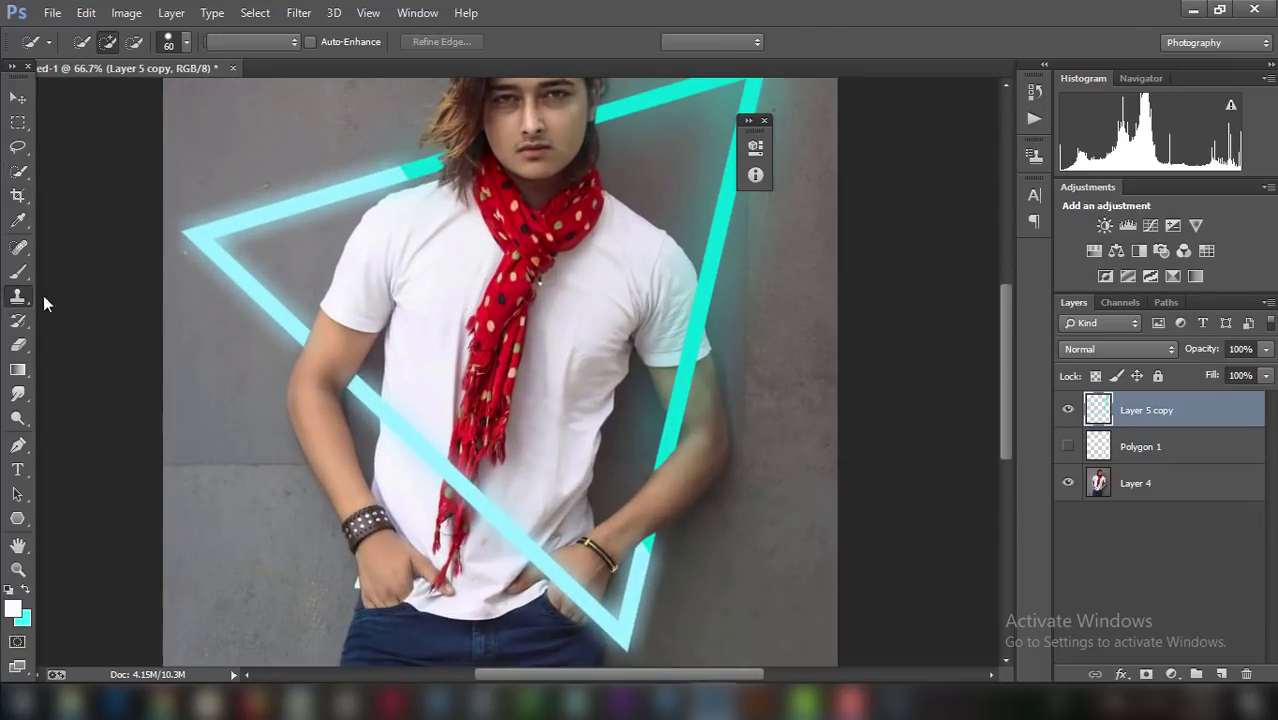
{"action": "key", "text": "bracketleft"}
{"action": "key", "text": "bracketleft"}
{"action": "key", "text": "bracketleft"}
{"action": "key", "text": "bracketleft"}
{"action": "key", "text": "bracketleft"}
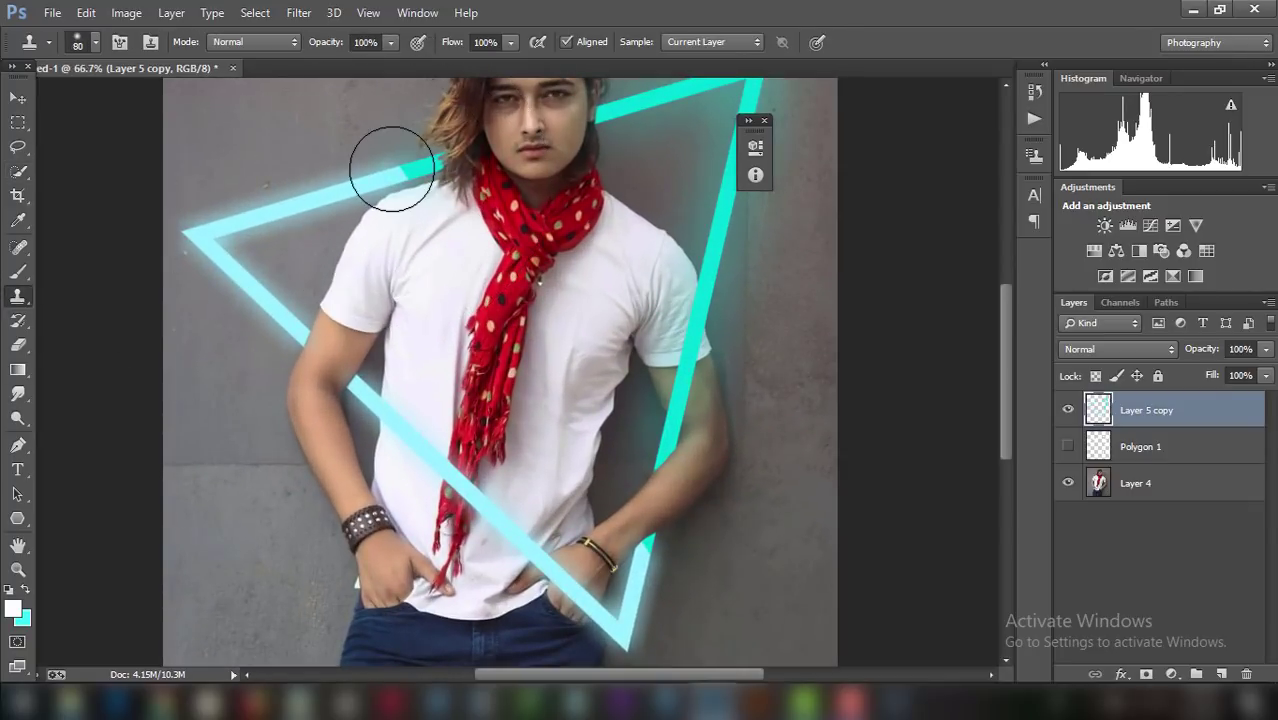
{"action": "key", "text": "bracketleft"}
{"action": "key", "text": "bracketleft"}
{"action": "key", "text": "bracketleft"}
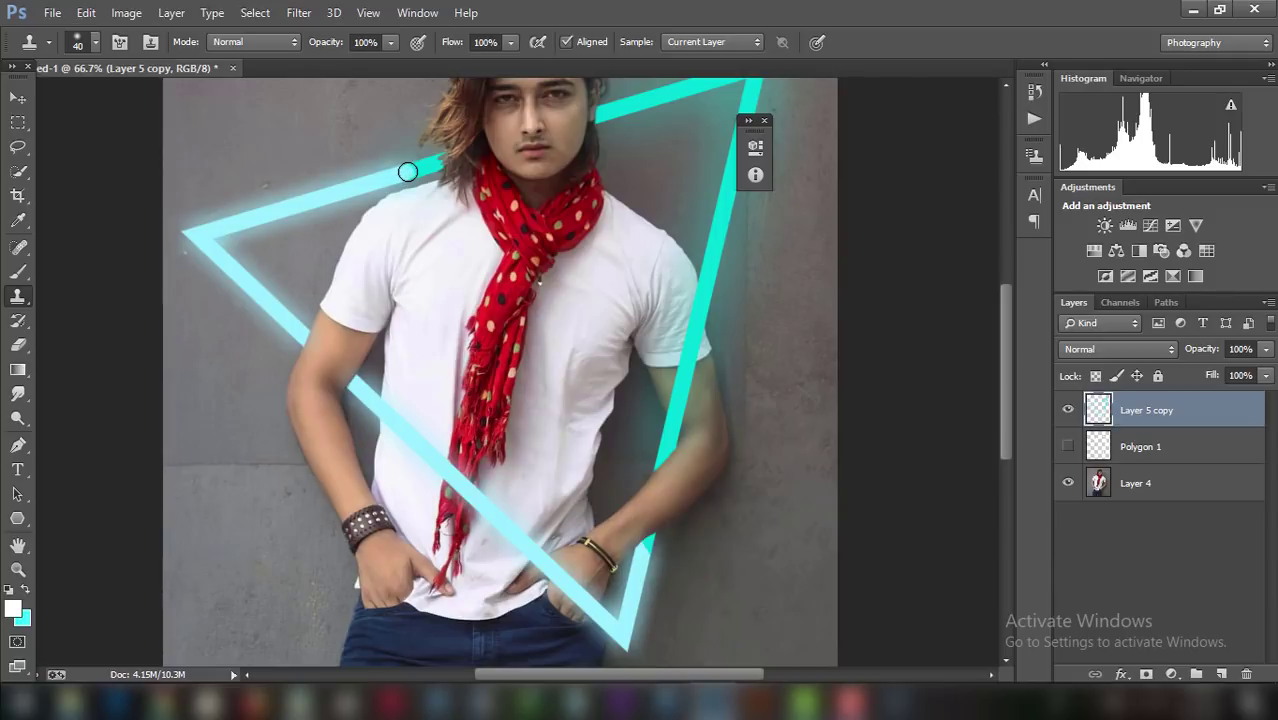
{"action": "left_click", "coordinate": [18, 247]}
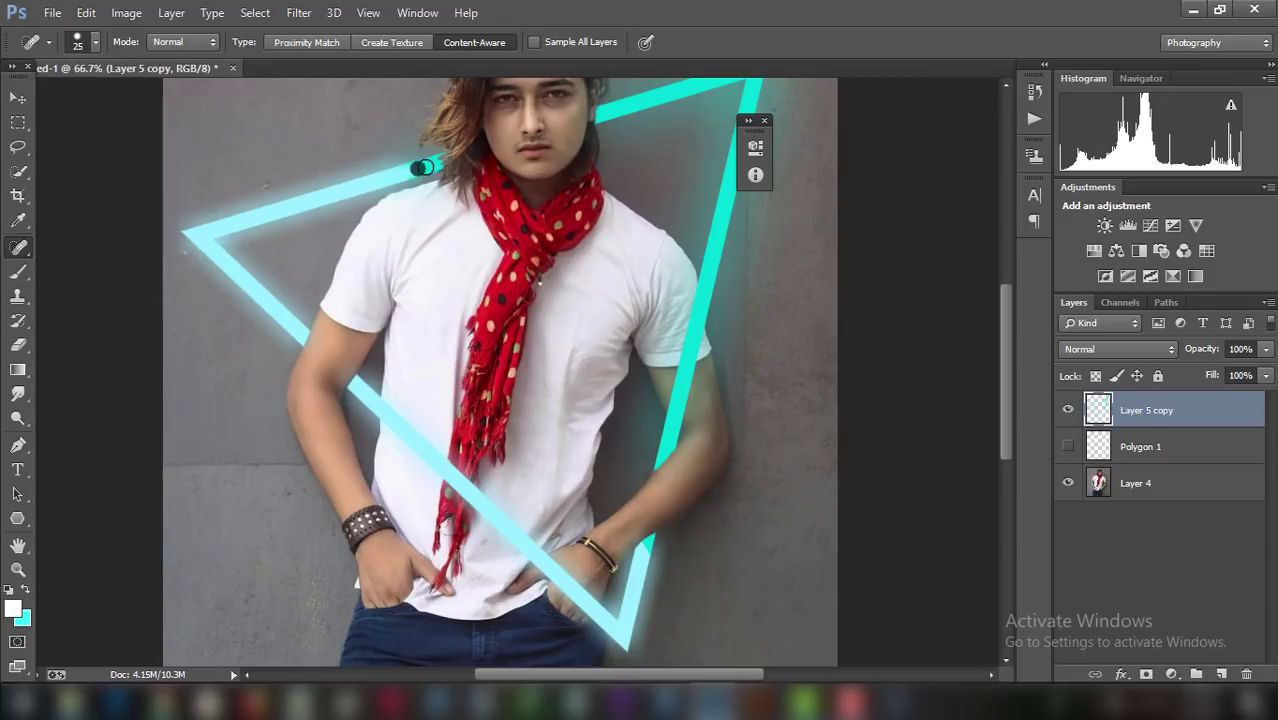
{"action": "left_click", "coordinate": [418, 168]}
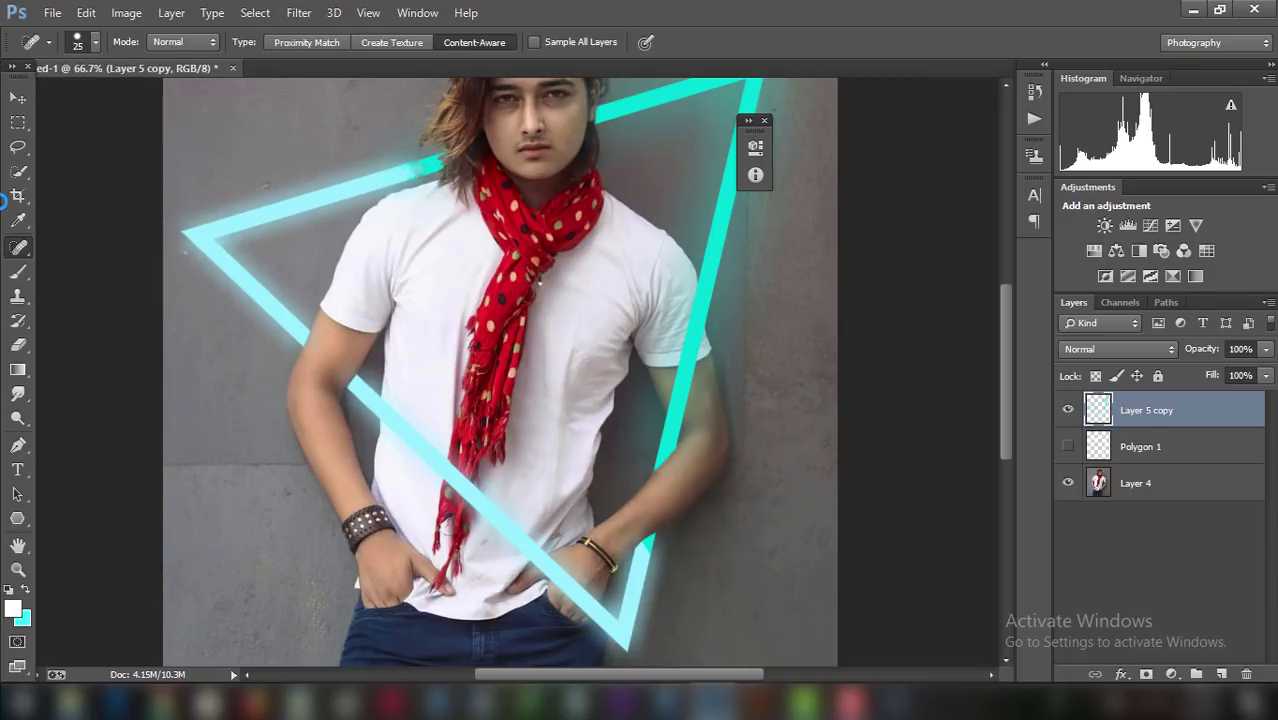
{"action": "left_click", "coordinate": [86, 12]}
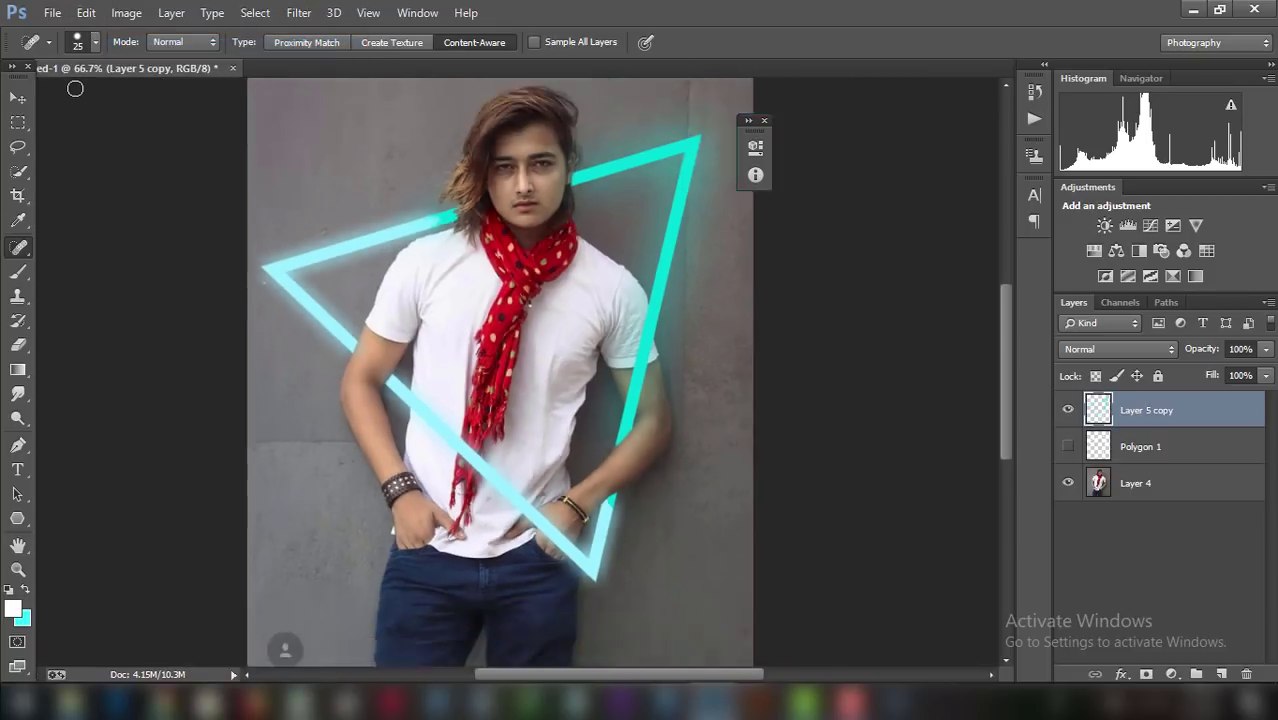
{"action": "key", "text": "ctrl+minus"}
{"action": "key", "text": "ctrl+minus"}
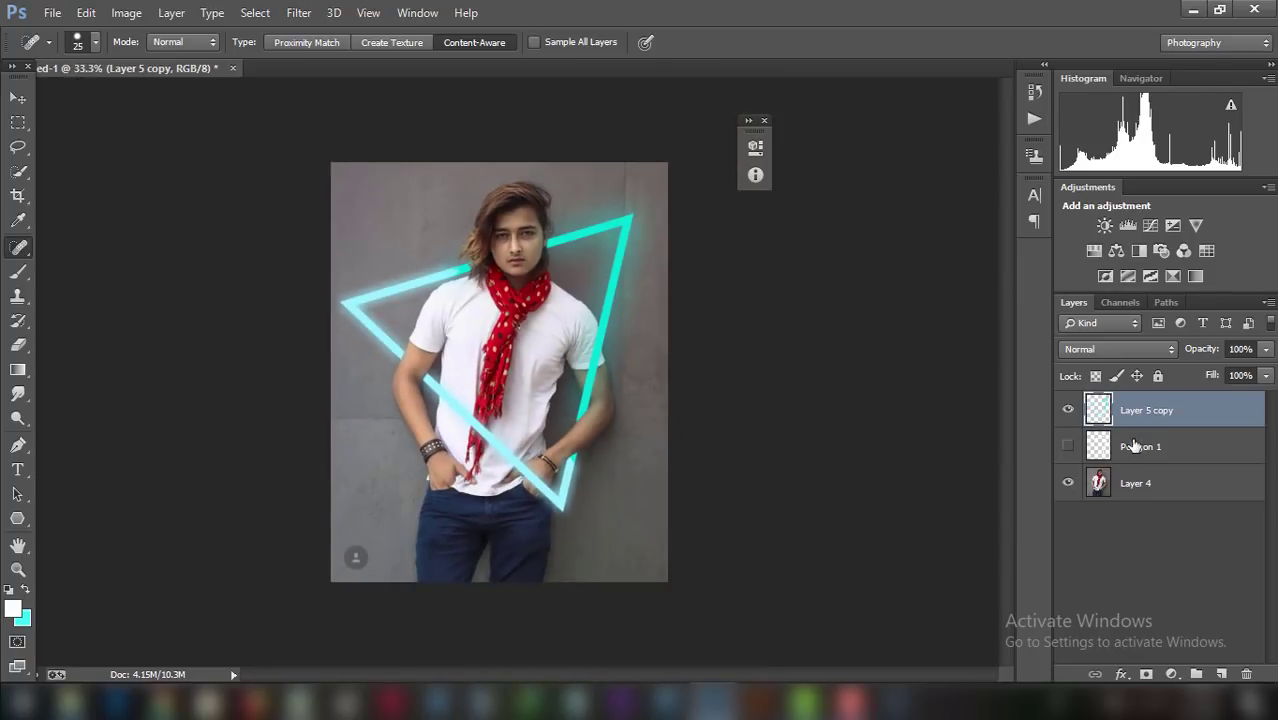
{"action": "key", "text": "ctrl+shift+alt+e"}
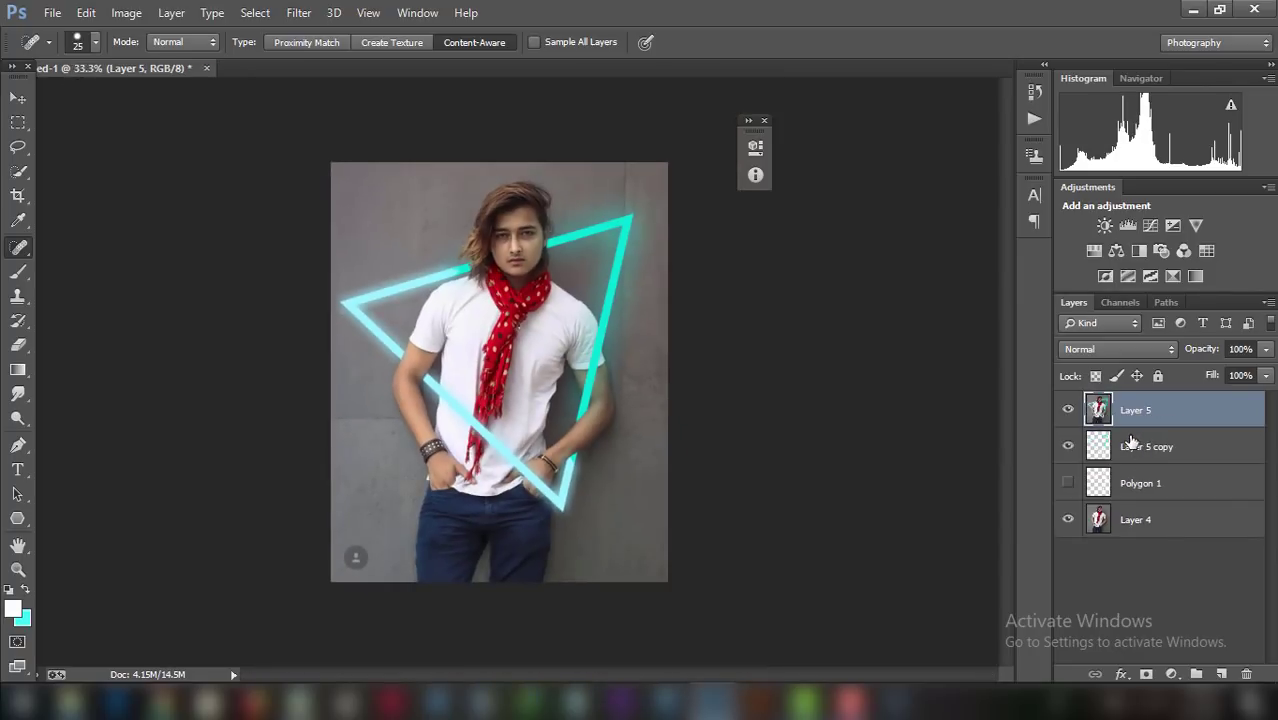
In Camera Raw set Temperature -3, Tint -3, Exposure -0.15, Contrast +5, Whites +2, Clarity +16.
{"action": "left_click", "coordinate": [298, 12]}
{"action": "left_click", "coordinate": [340, 120]}
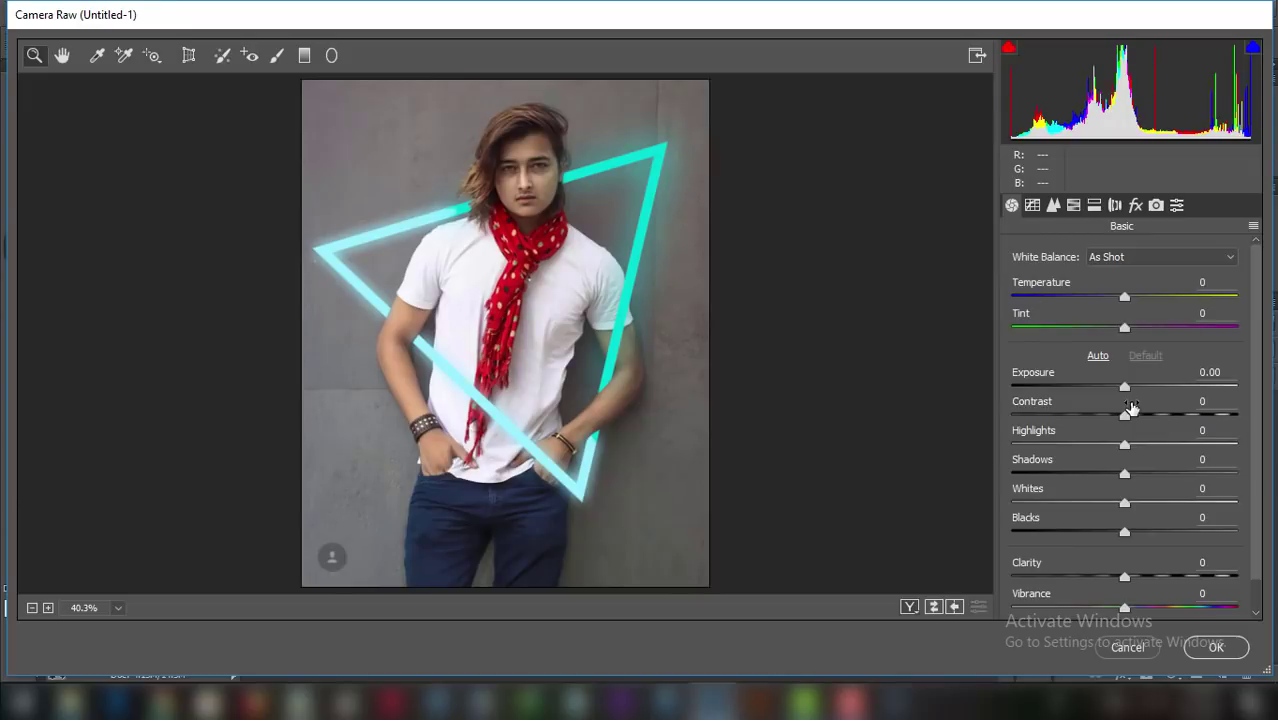
{"action": "left_click_drag", "start_coordinate": [1126, 295], "coordinate": [1123, 325]}
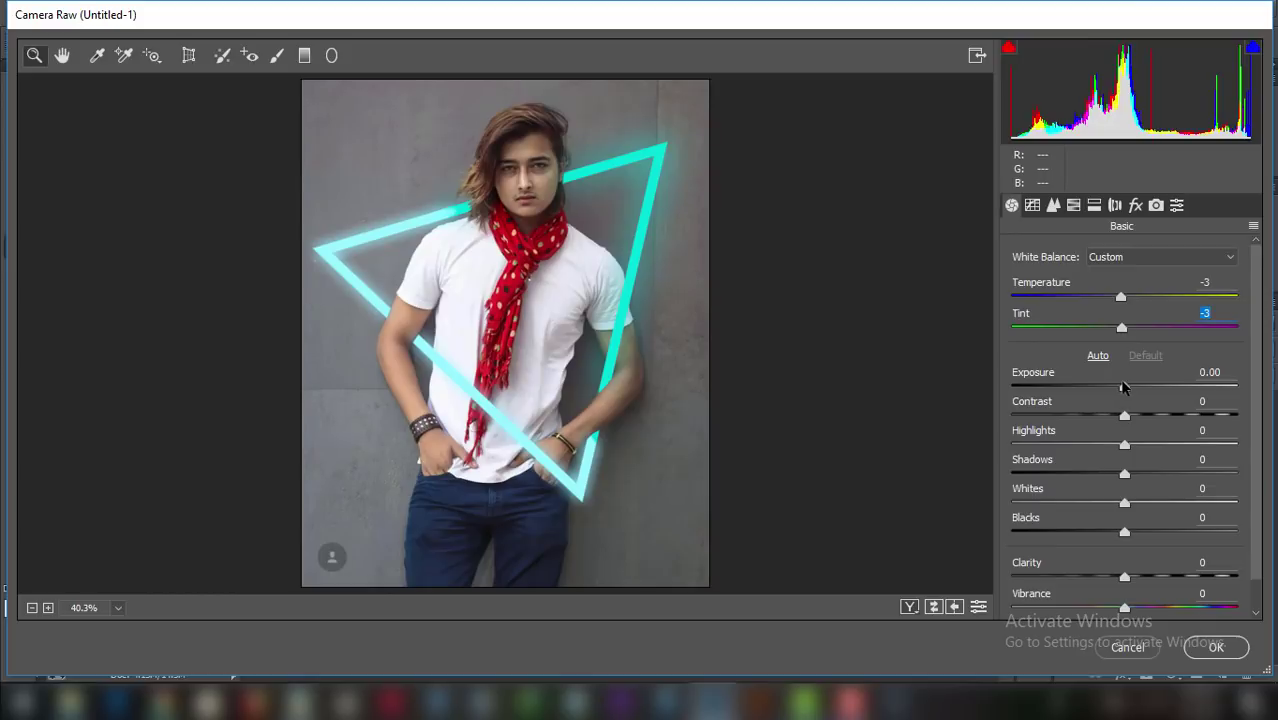
{"action": "left_click_drag", "start_coordinate": [1124, 386], "coordinate": [1128, 412]}
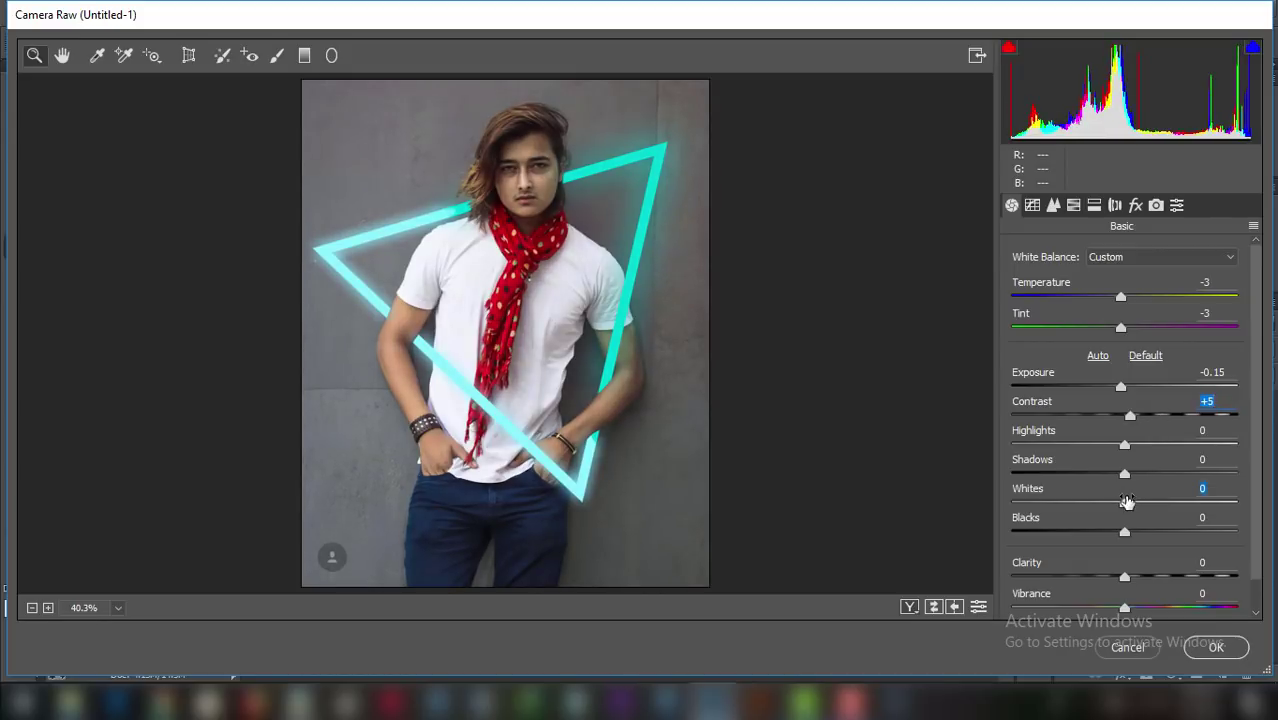
{"action": "mouse_move", "coordinate": [1127, 502]}
{"action": "left_mouse_down"}
{"action": "mouse_move", "coordinate": [1164, 494]}
{"action": "mouse_move", "coordinate": [1086, 495]}
{"action": "mouse_move", "coordinate": [1127, 495]}
{"action": "left_mouse_up"}
{"action": "left_click_drag", "start_coordinate": [1124, 578], "coordinate": [1143, 580]}
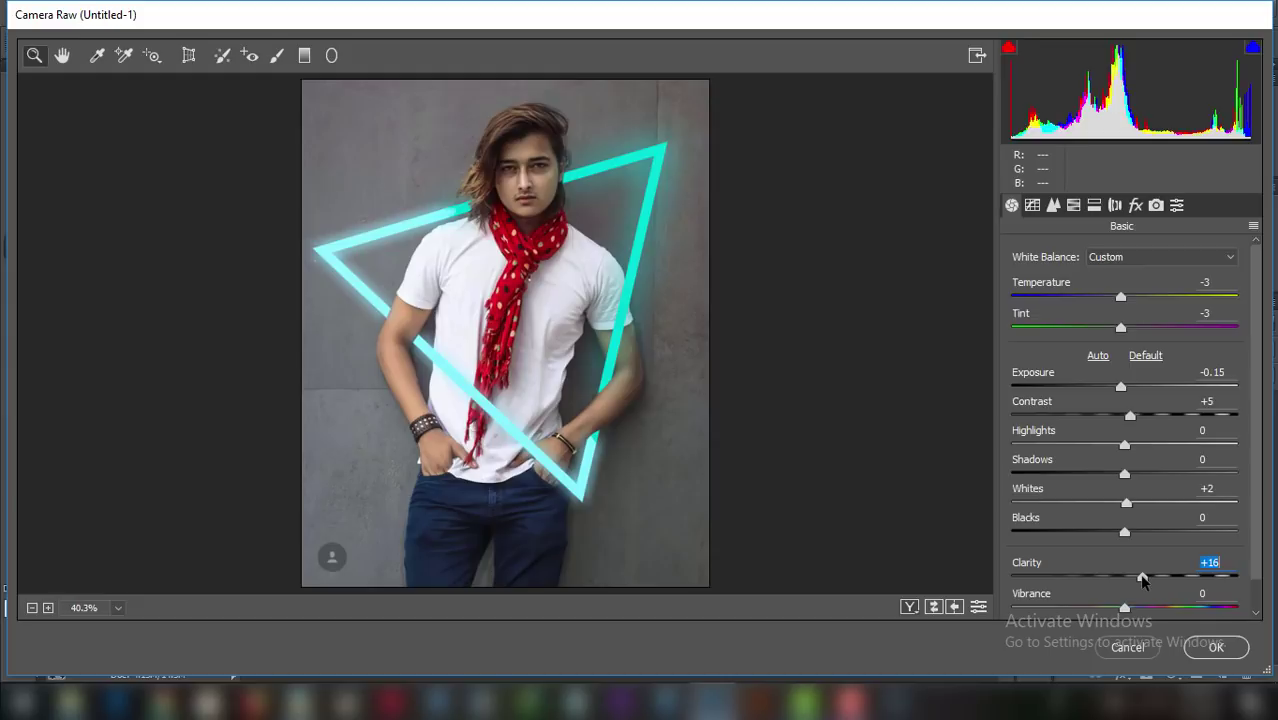
{"action": "left_click", "coordinate": [1071, 206]}
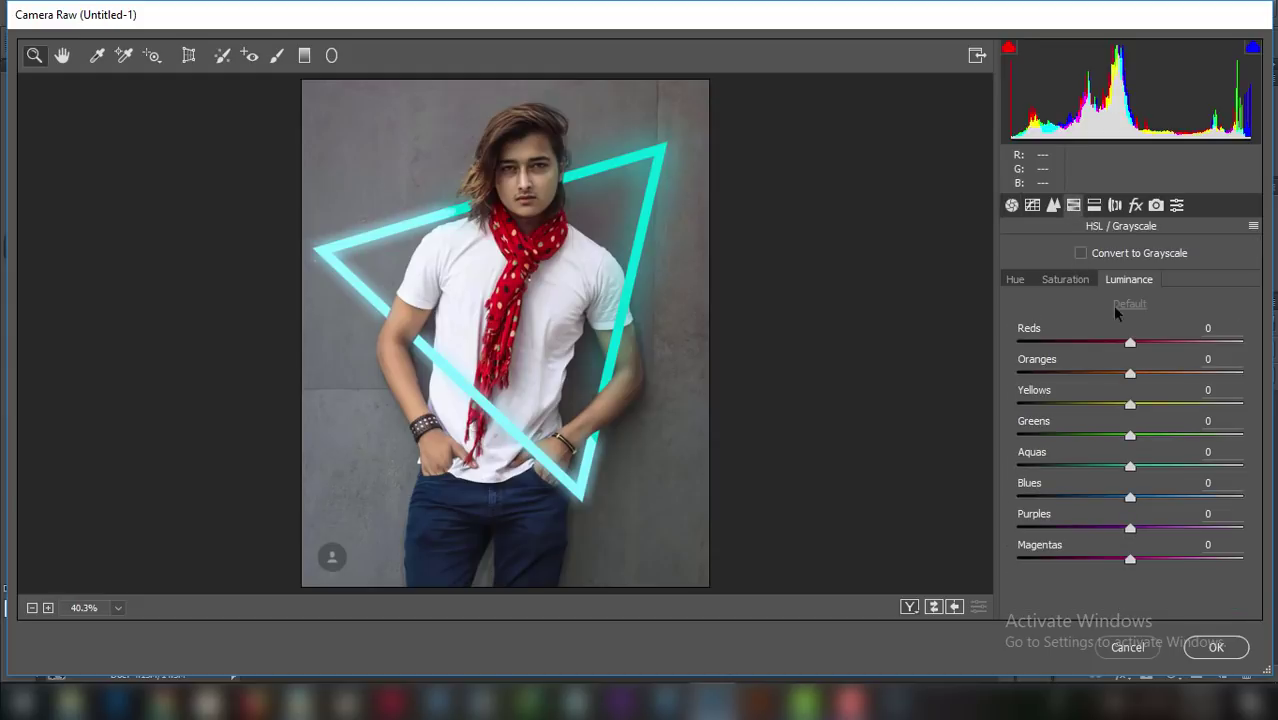
Brighten Aquas luminance to +33, darken Reds luminance, and saturate Aquas to +100.
{"action": "mouse_move", "coordinate": [1134, 468]}
{"action": "left_mouse_down"}
{"action": "mouse_move", "coordinate": [1168, 467]}
{"action": "mouse_move", "coordinate": [1211, 490]}
{"action": "mouse_move", "coordinate": [1090, 487]}
{"action": "mouse_move", "coordinate": [1125, 486]}
{"action": "left_mouse_up"}
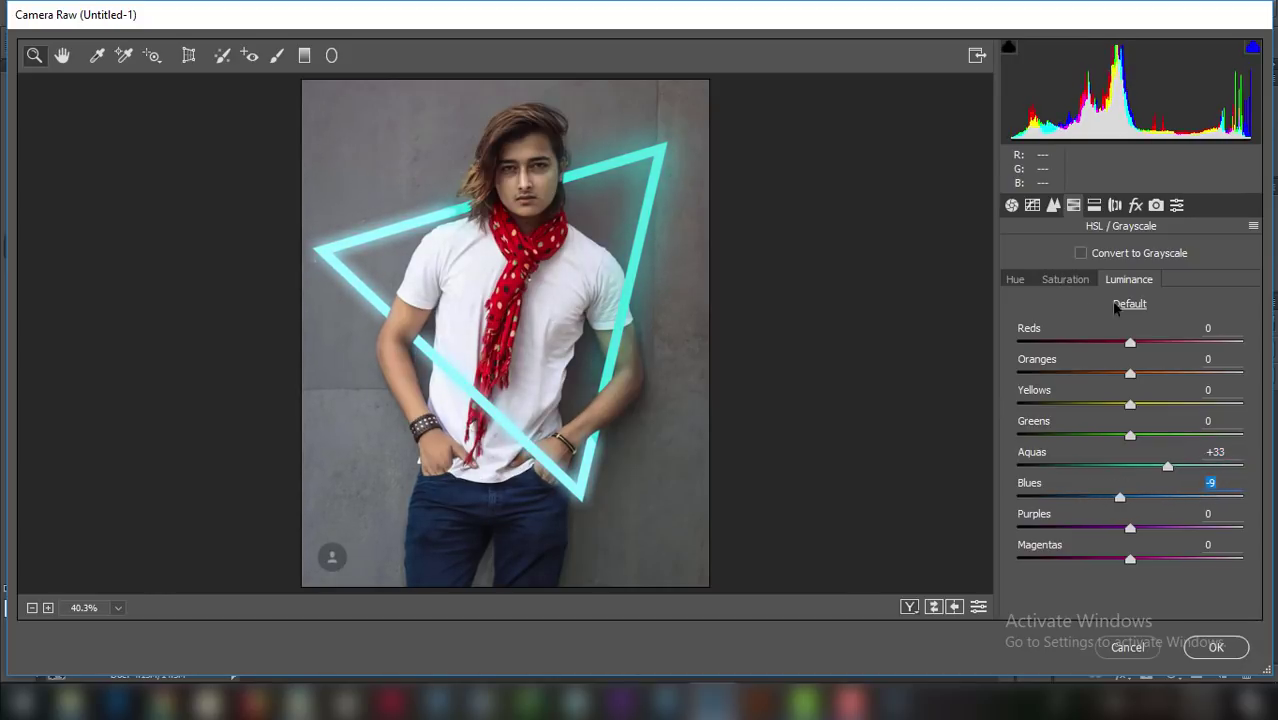
{"action": "mouse_move", "coordinate": [1130, 343]}
{"action": "left_mouse_down"}
{"action": "mouse_move", "coordinate": [1104, 343]}
{"action": "mouse_move", "coordinate": [1212, 346]}
{"action": "left_mouse_up"}
{"action": "left_click", "coordinate": [1072, 280]}
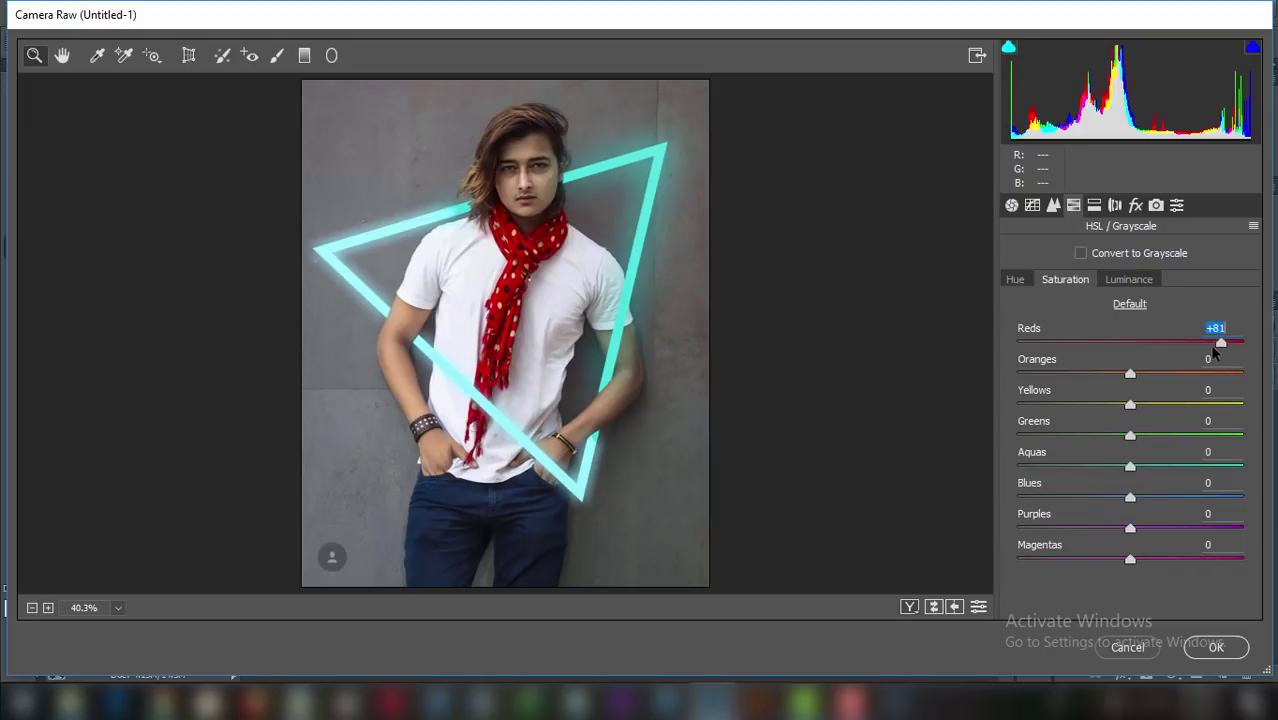
{"action": "mouse_move", "coordinate": [1131, 466]}
{"action": "left_mouse_down"}
{"action": "mouse_move", "coordinate": [1243, 466]}
{"action": "mouse_move", "coordinate": [1136, 481]}
{"action": "left_mouse_up"}
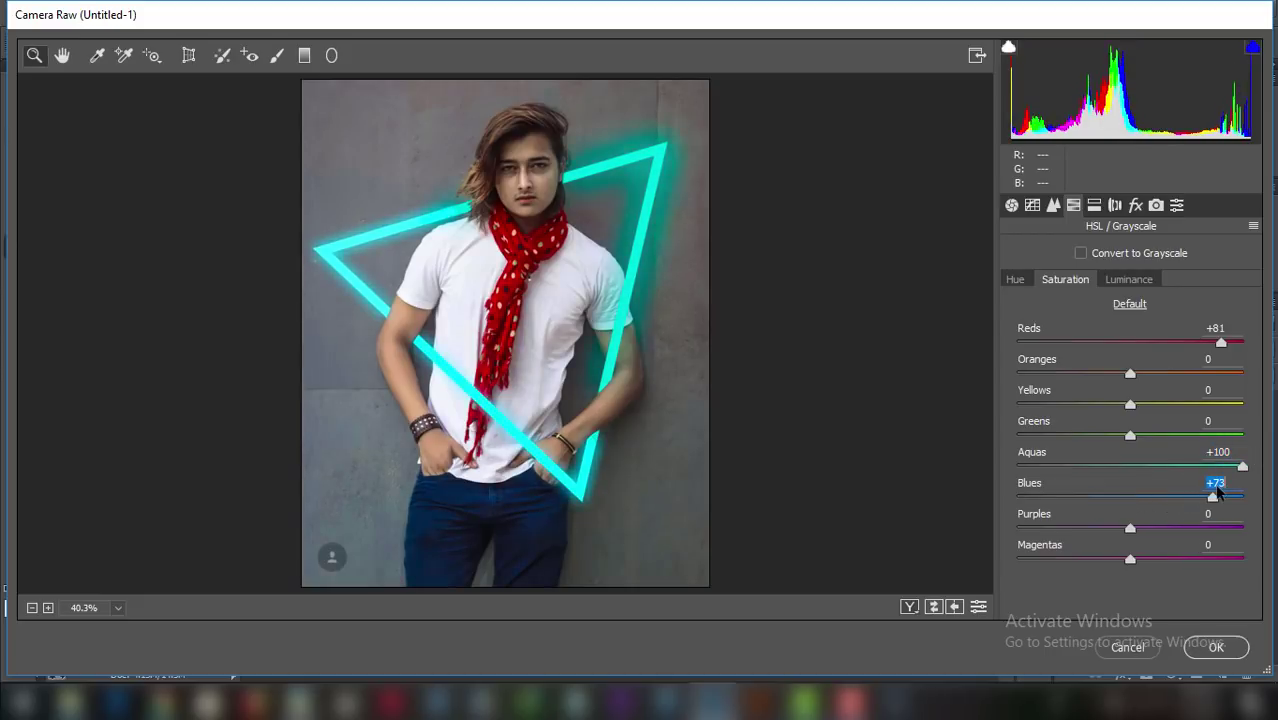
Shift Aquas hue to -5 and Blues hue to -23, and set Blues saturation to +9.
{"action": "left_click", "coordinate": [1015, 279]}
{"action": "mouse_move", "coordinate": [1130, 466]}
{"action": "left_mouse_down"}
{"action": "mouse_move", "coordinate": [1110, 470]}
{"action": "mouse_move", "coordinate": [1122, 447]}
{"action": "left_mouse_up"}
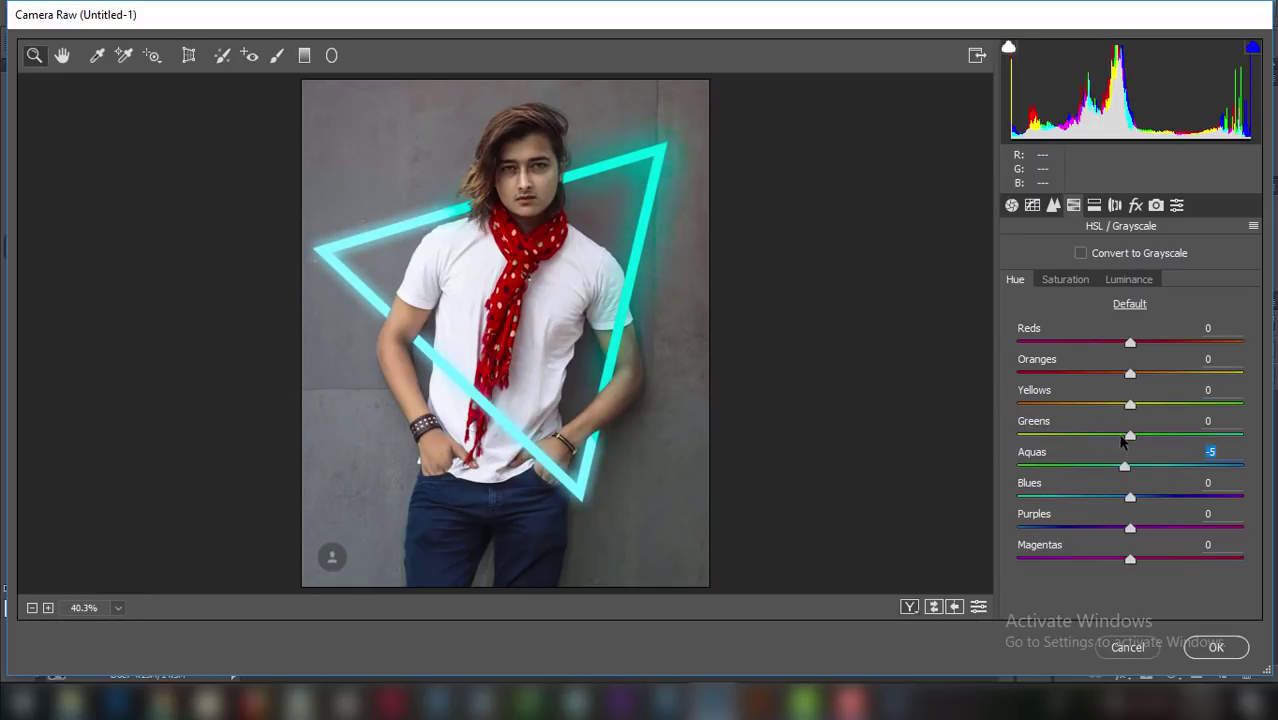
{"action": "left_click_drag", "start_coordinate": [1130, 499], "coordinate": [1105, 499]}
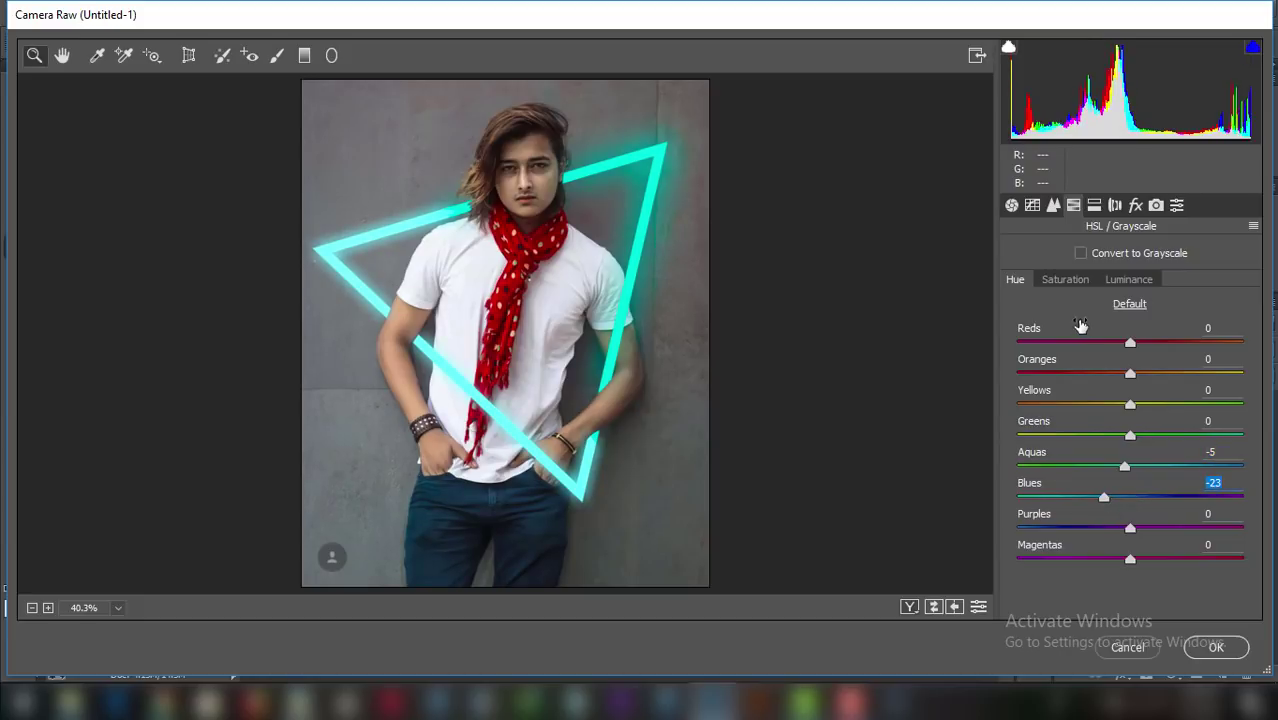
{"action": "left_click", "coordinate": [1066, 280]}
{"action": "left_click_drag", "start_coordinate": [1130, 498], "coordinate": [1092, 515]}
{"action": "left_click", "coordinate": [1136, 205]}
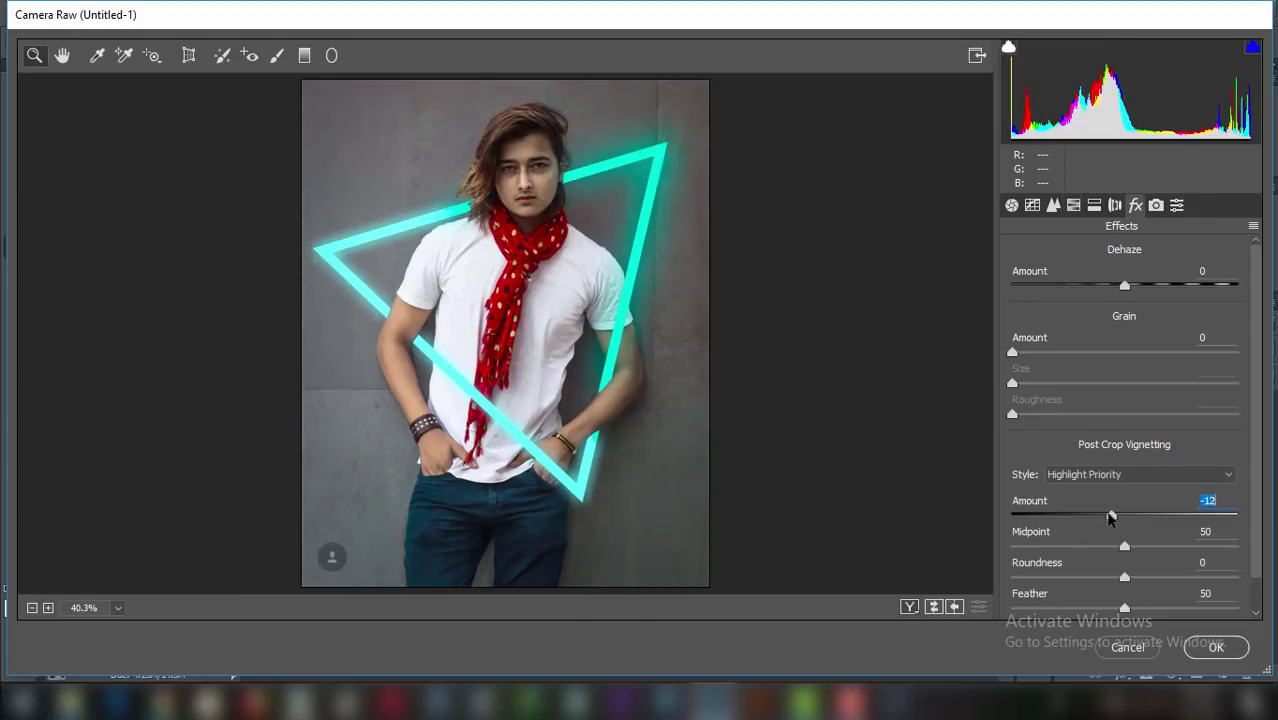
Apply the Camera Raw grade and add a Color Lookup layer using the Orange and Teal 3DLUT.
{"action": "left_click", "coordinate": [1212, 648]}
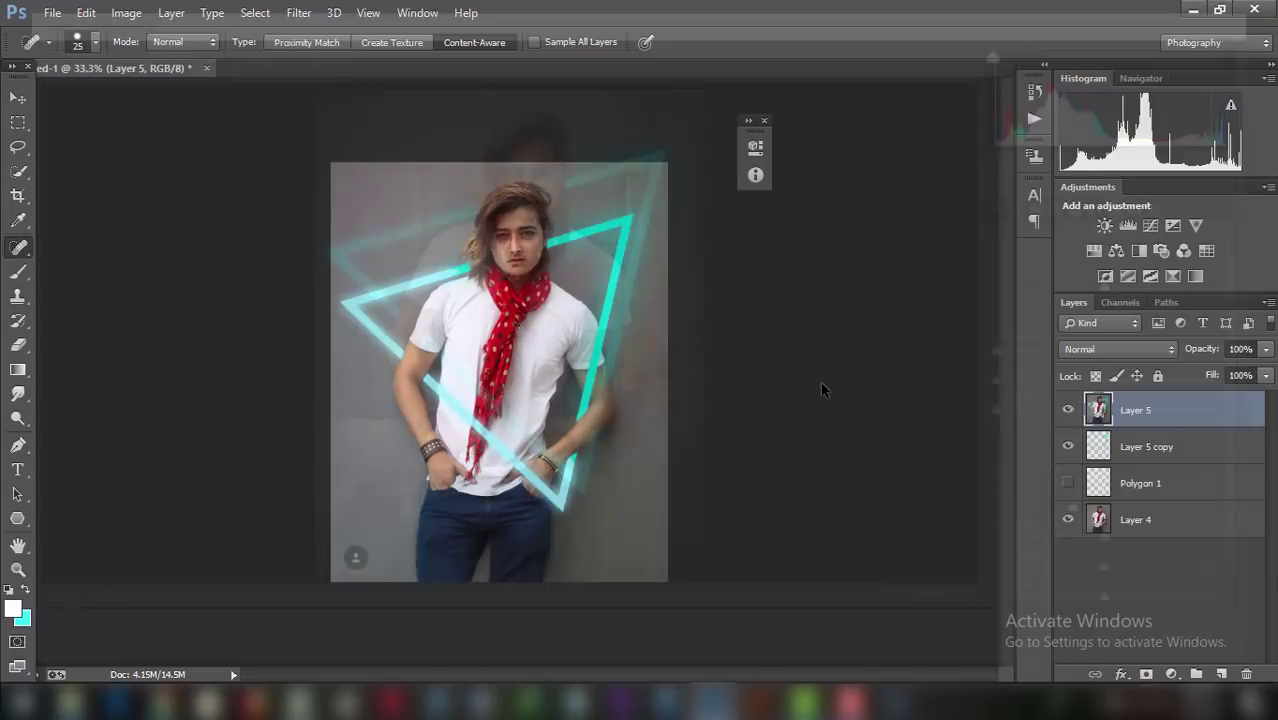
{"action": "left_click", "coordinate": [1207, 251]}
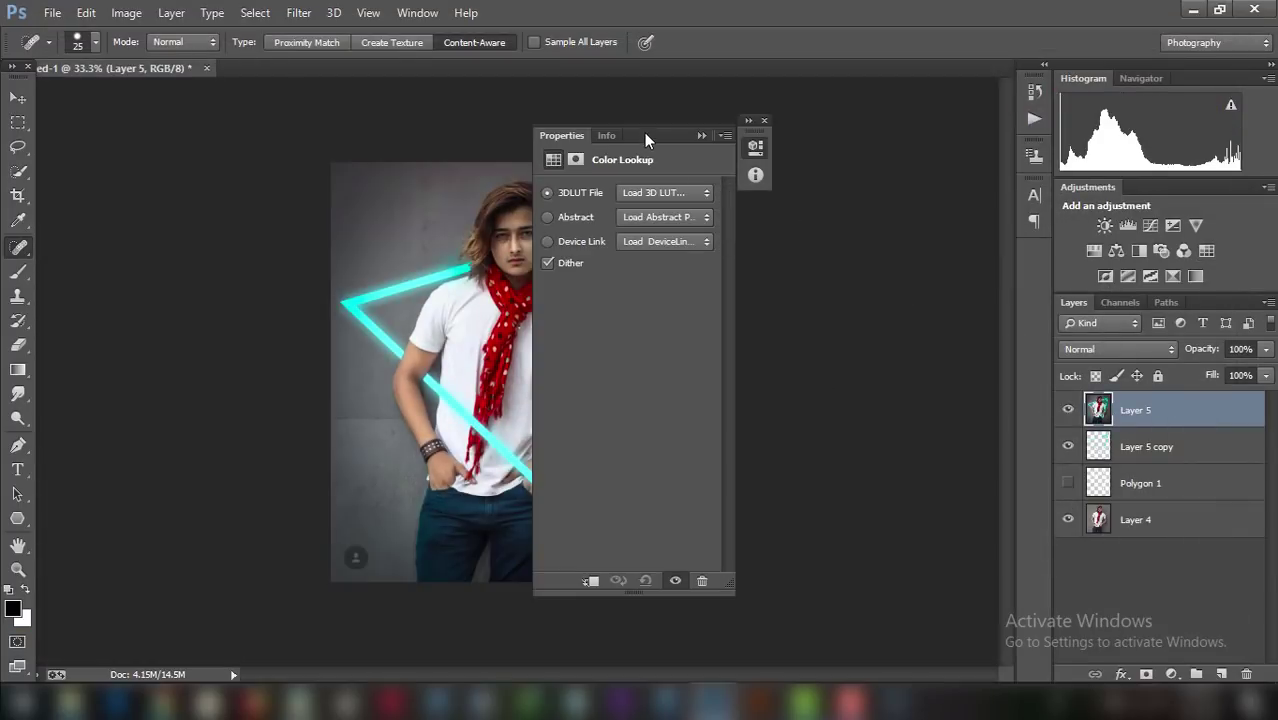
{"action": "left_click_drag", "start_coordinate": [644, 132], "coordinate": [869, 140]}
{"action": "left_click", "coordinate": [883, 205]}
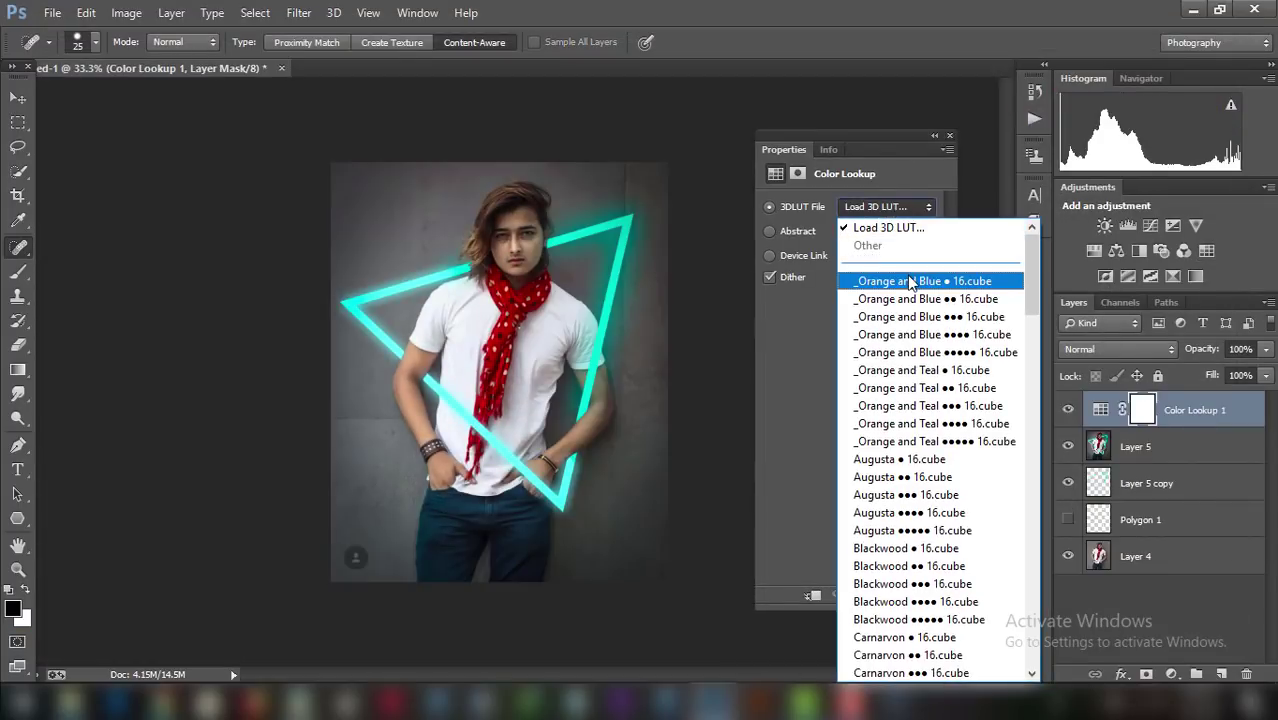
{"action": "left_click", "coordinate": [907, 277]}
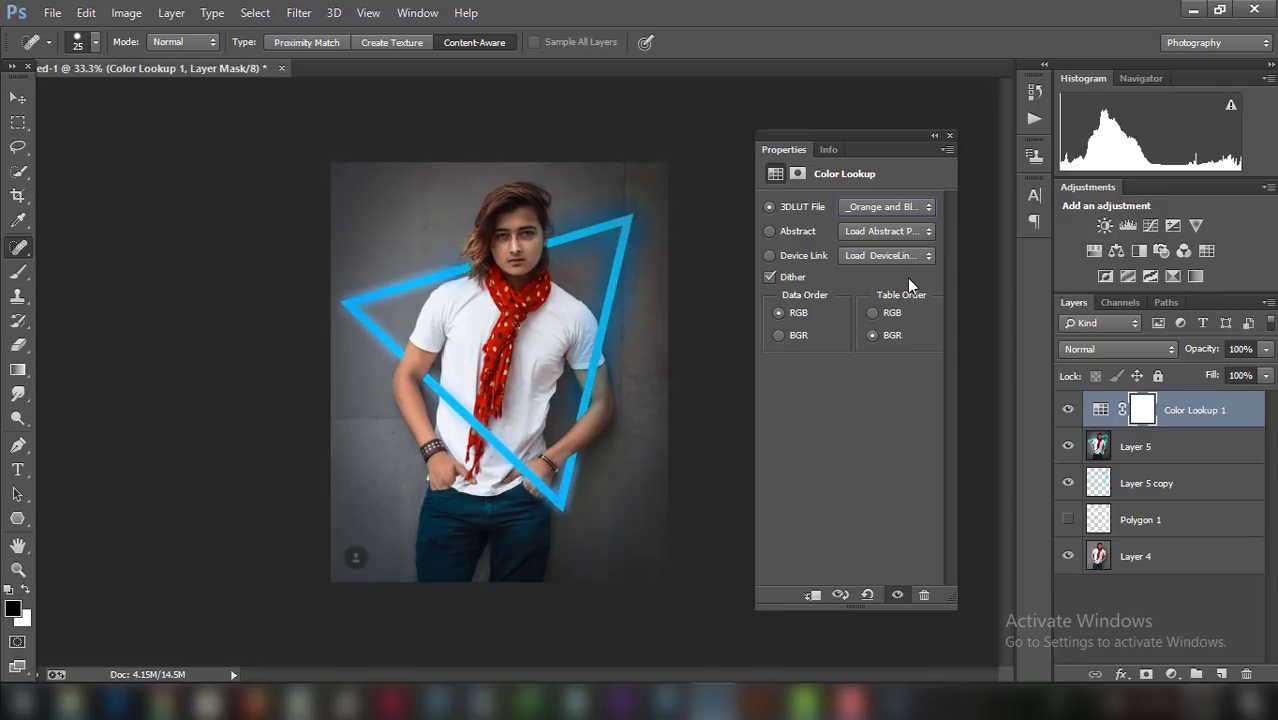
{"action": "key", "text": "Down"}
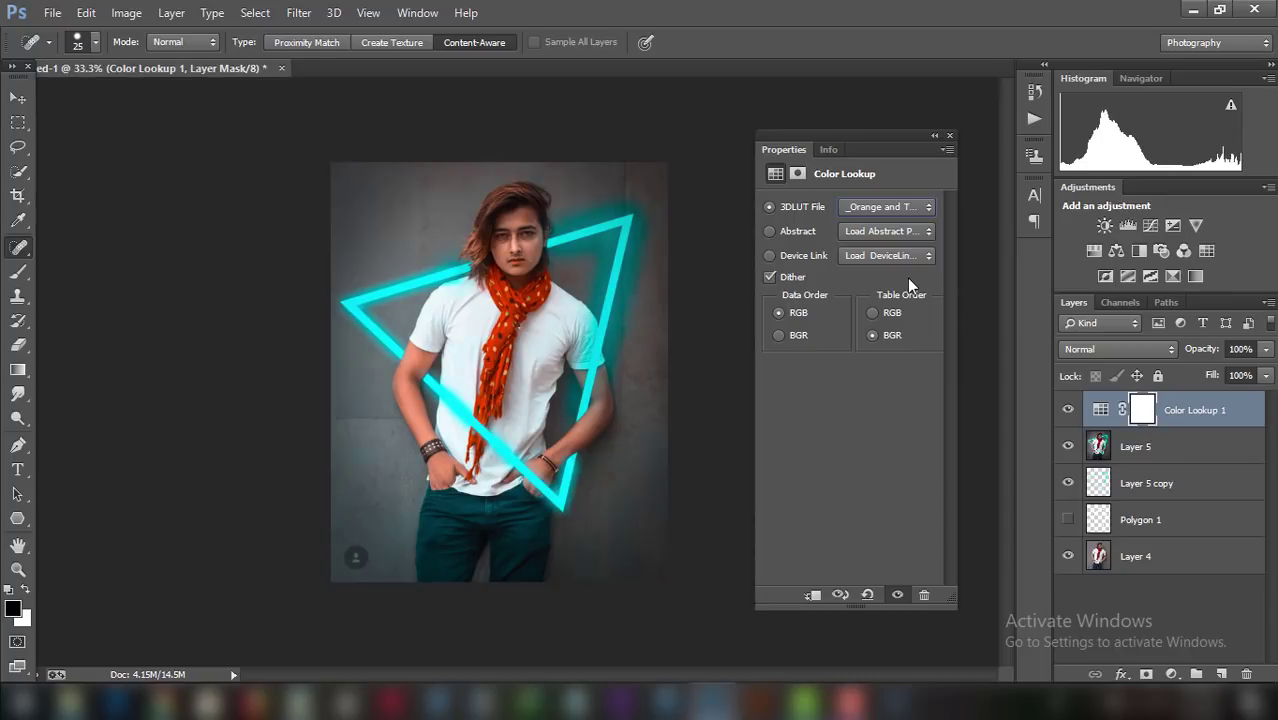
{"action": "left_click", "coordinate": [934, 136]}
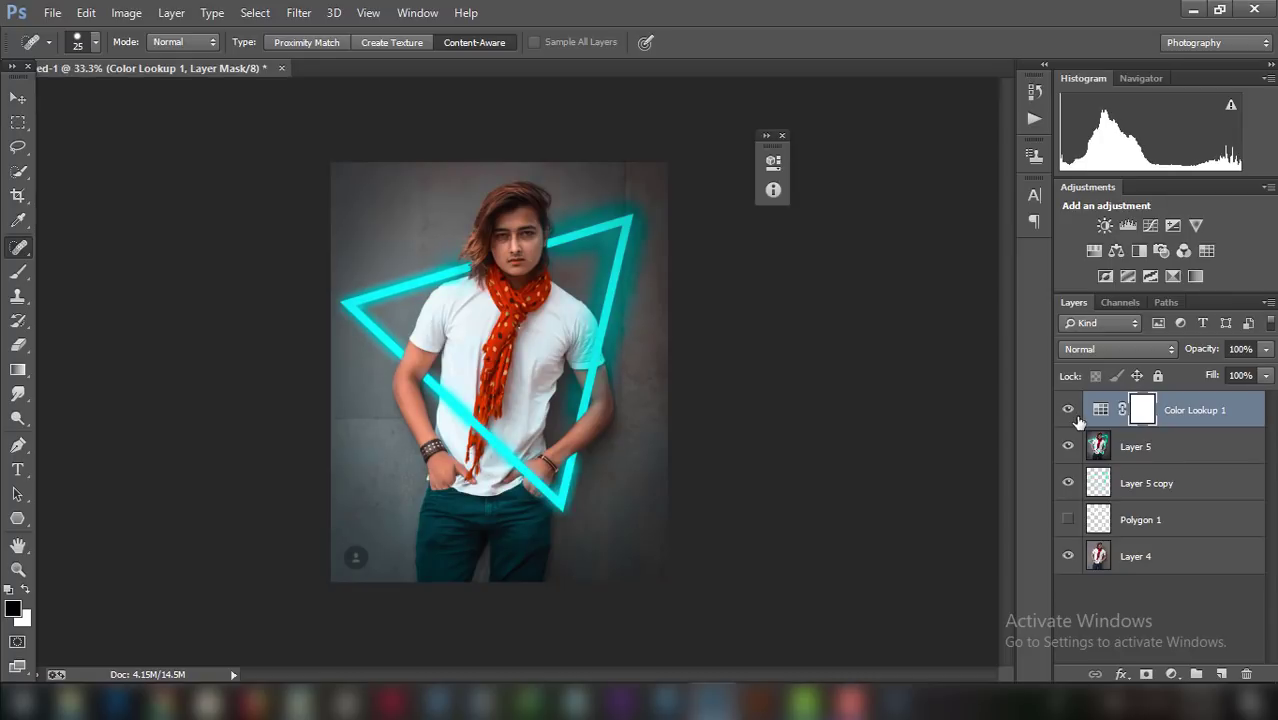
Compare the lookup before and after, then merge it down into Layer 5.
{"action": "left_click", "coordinate": [1068, 409]}
{"action": "right_click", "coordinate": [1200, 403]}
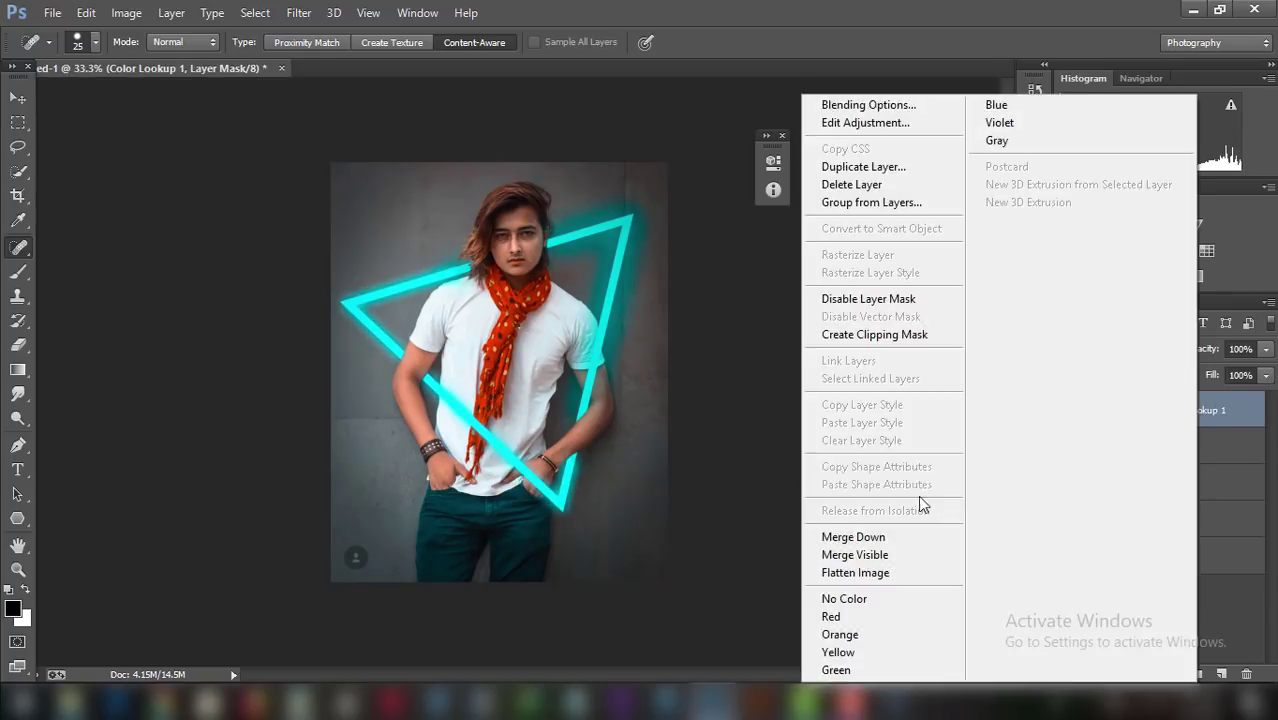
{"action": "left_click", "coordinate": [898, 537]}
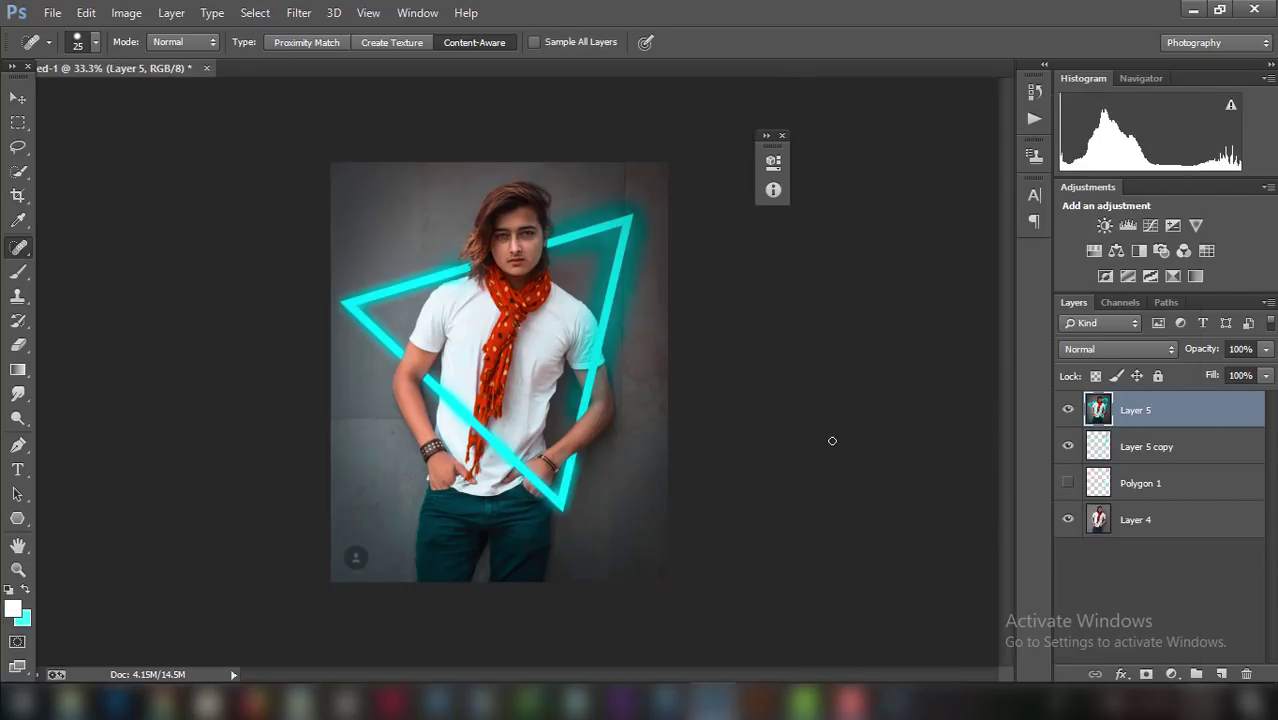
{"action": "key", "text": "ctrl+minus"}
{"action": "key", "text": "ctrl+minus"}
{"action": "key", "text": "ctrl+minus"}
{"action": "key", "text": "ctrl+minus"}
{"action": "key", "text": "ctrl+minus"}
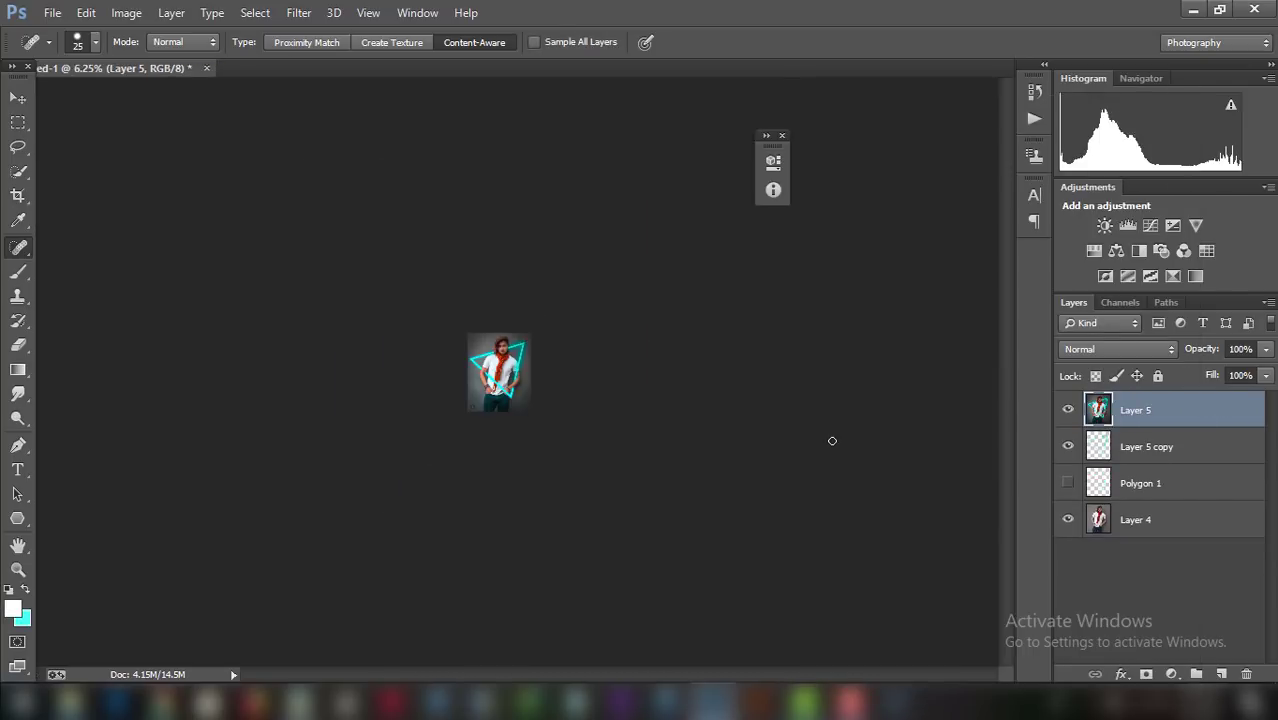
{"action": "key", "text": "ctrl+plus"}
{"action": "key", "text": "ctrl+plus"}
{"action": "key", "text": "ctrl+plus"}
{"action": "key", "text": "ctrl+plus"}
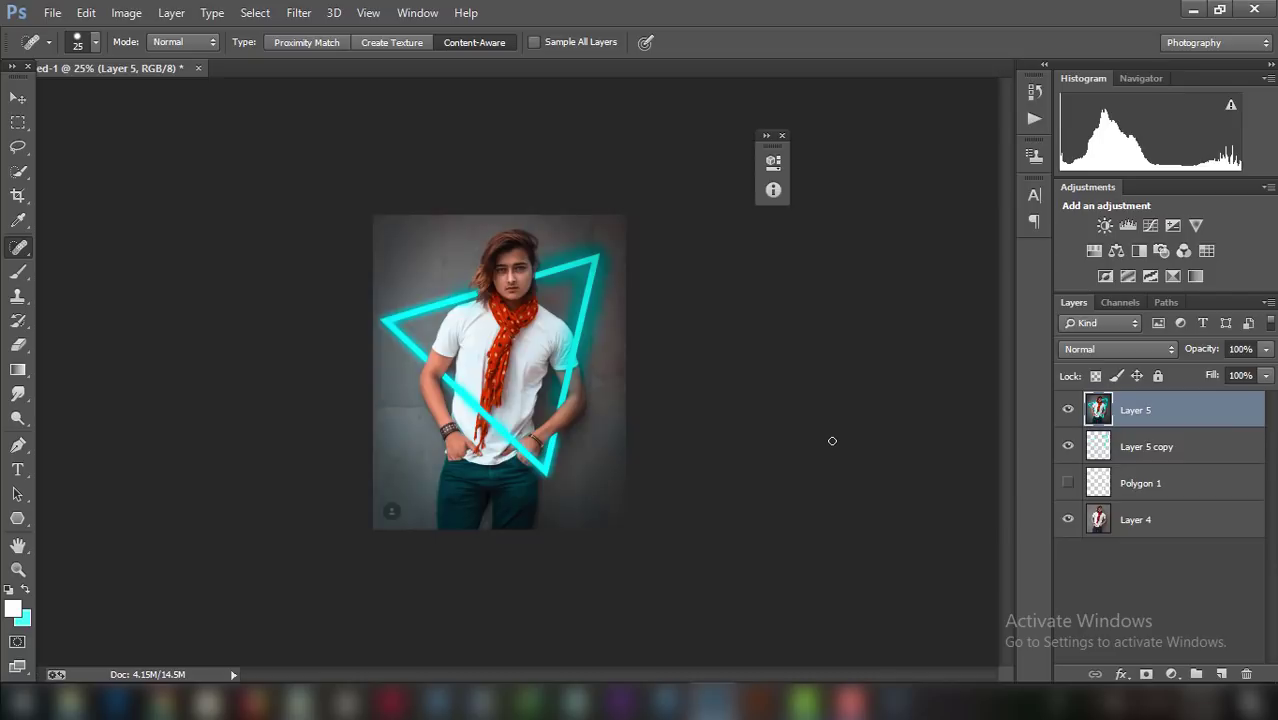
{"action": "key", "text": "ctrl+plus"}
{"action": "key", "text": "ctrl+plus"}
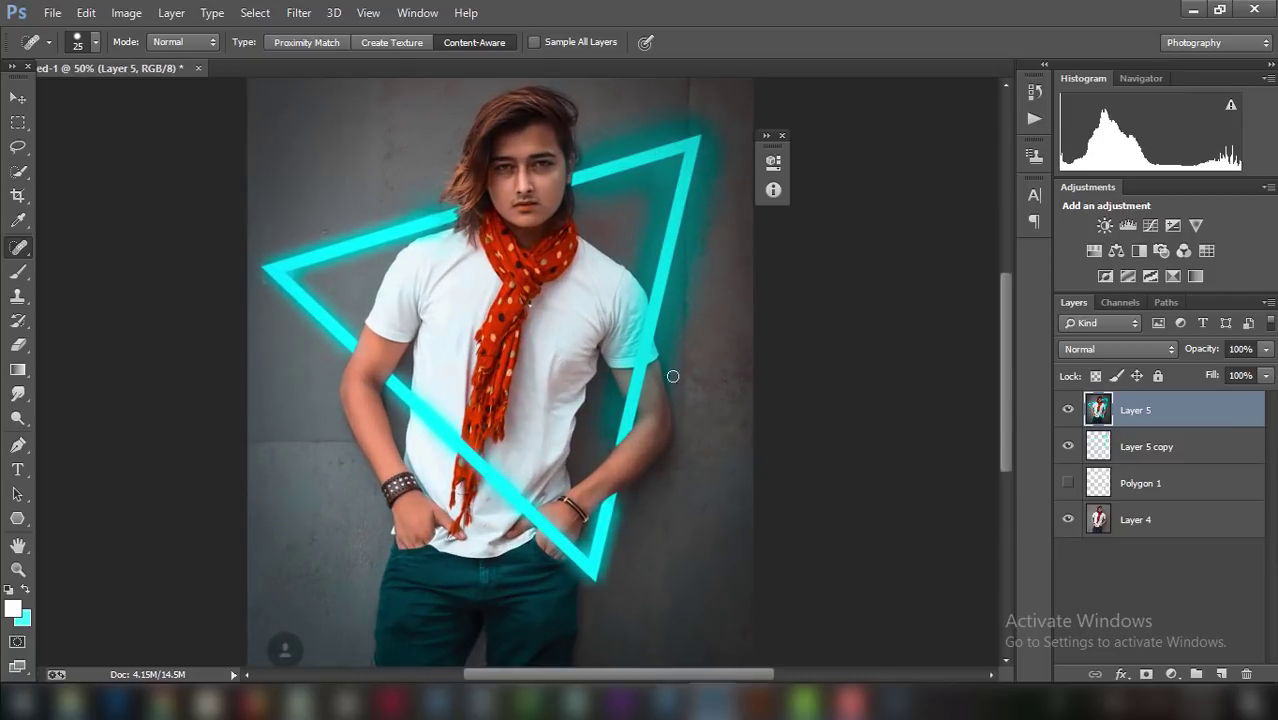
Undo the merge and lower the restored Color Lookup 1 layer's opacity to 18%.
{"action": "left_click", "coordinate": [88, 12]}
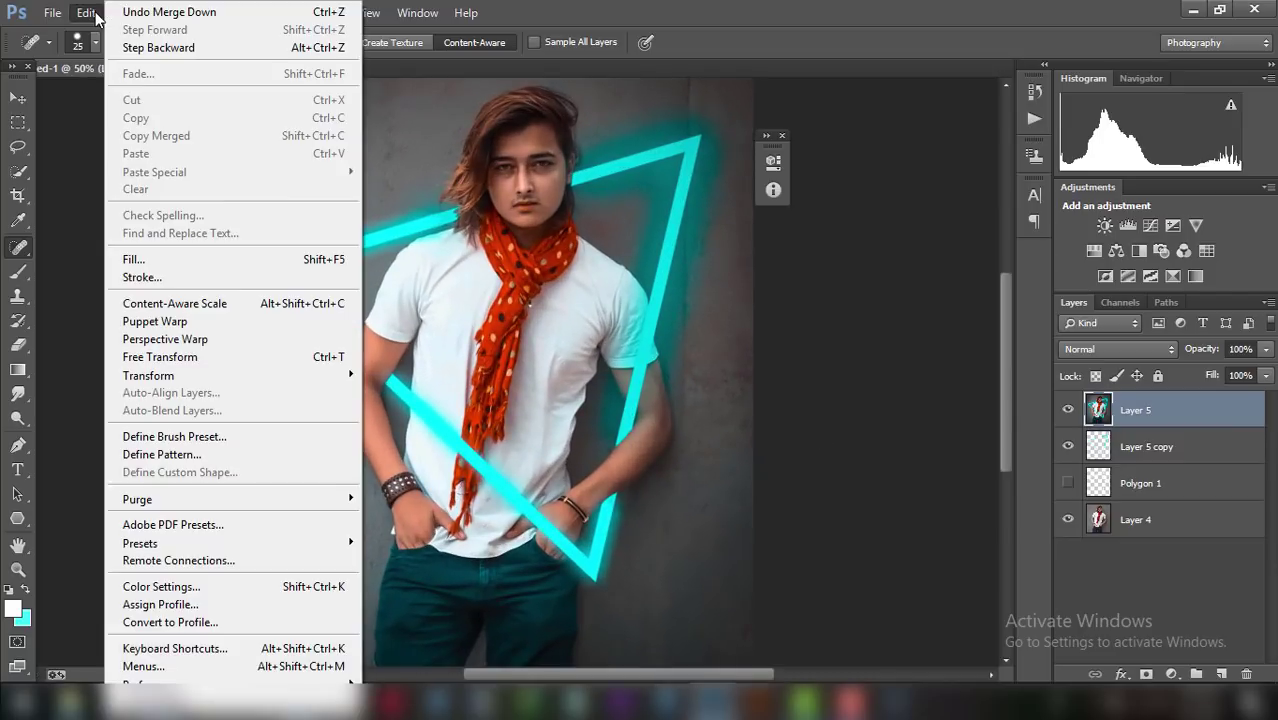
{"action": "left_click", "coordinate": [1260, 360]}
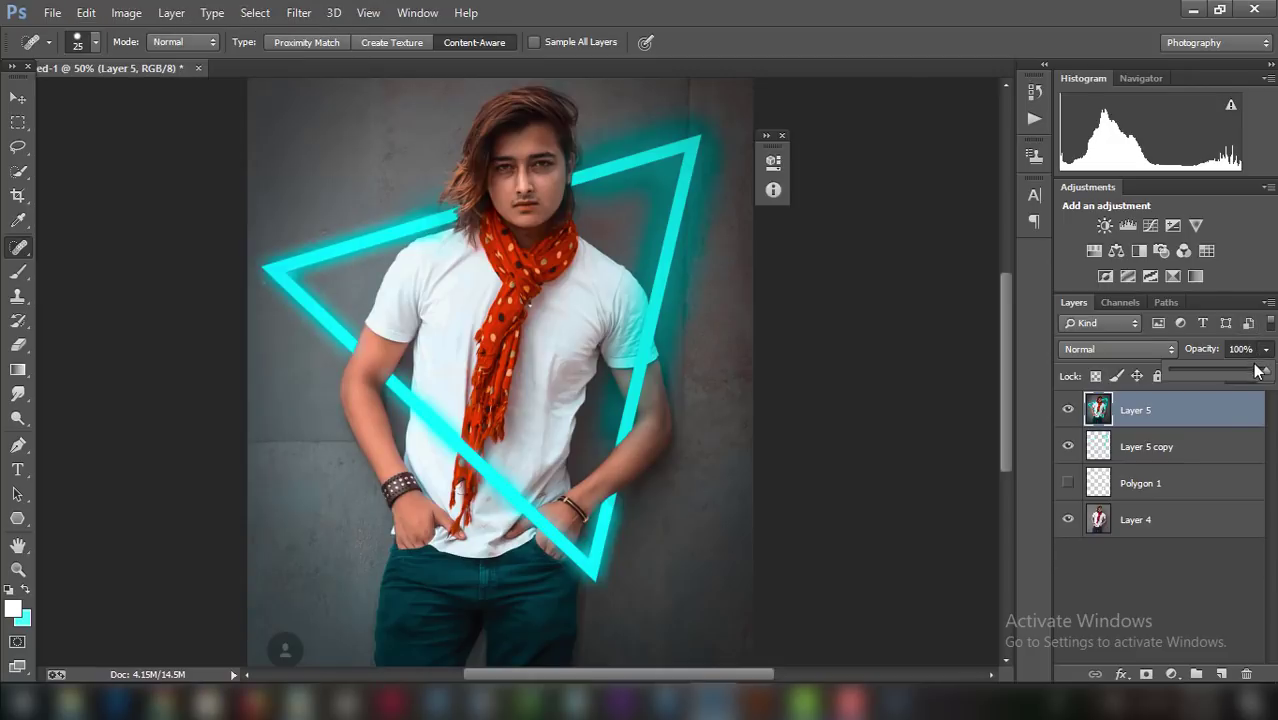
{"action": "left_click", "coordinate": [88, 12]}
{"action": "left_click", "coordinate": [160, 47]}
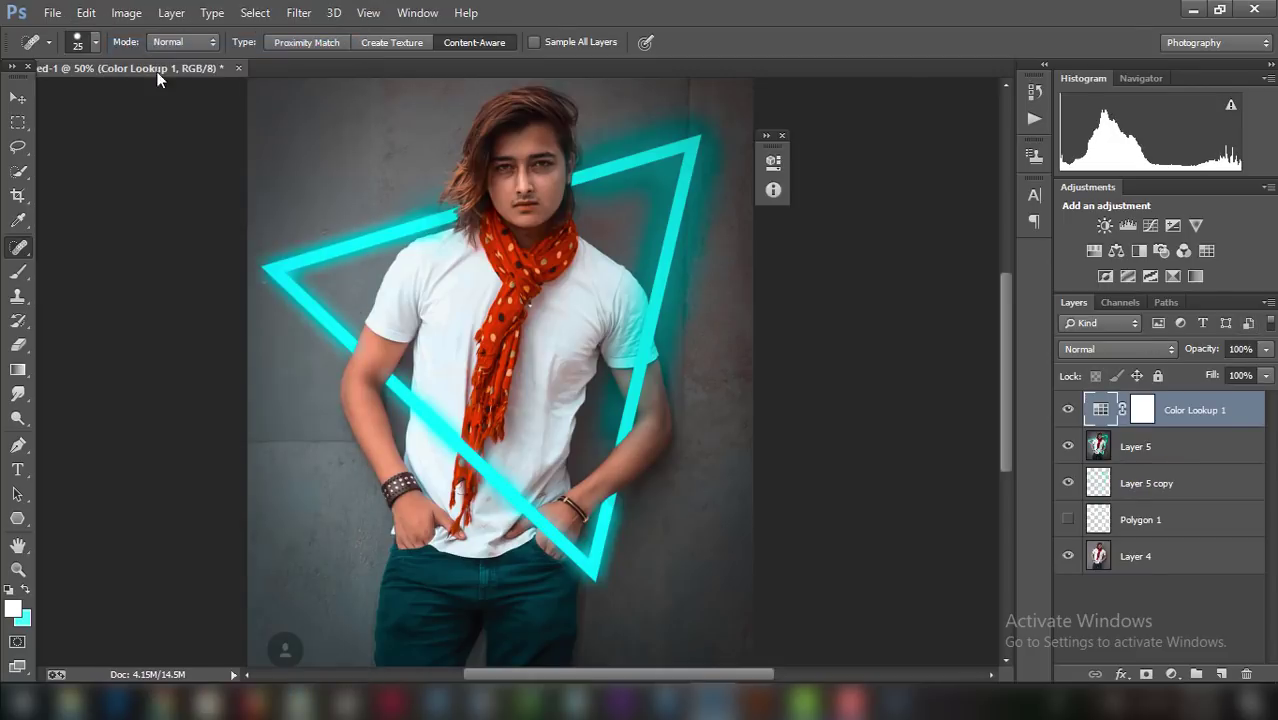
{"action": "left_click", "coordinate": [1266, 349]}
{"action": "mouse_move", "coordinate": [1266, 370]}
{"action": "left_mouse_down"}
{"action": "mouse_move", "coordinate": [1147, 368]}
{"action": "mouse_move", "coordinate": [1185, 365]}
{"action": "left_mouse_up"}
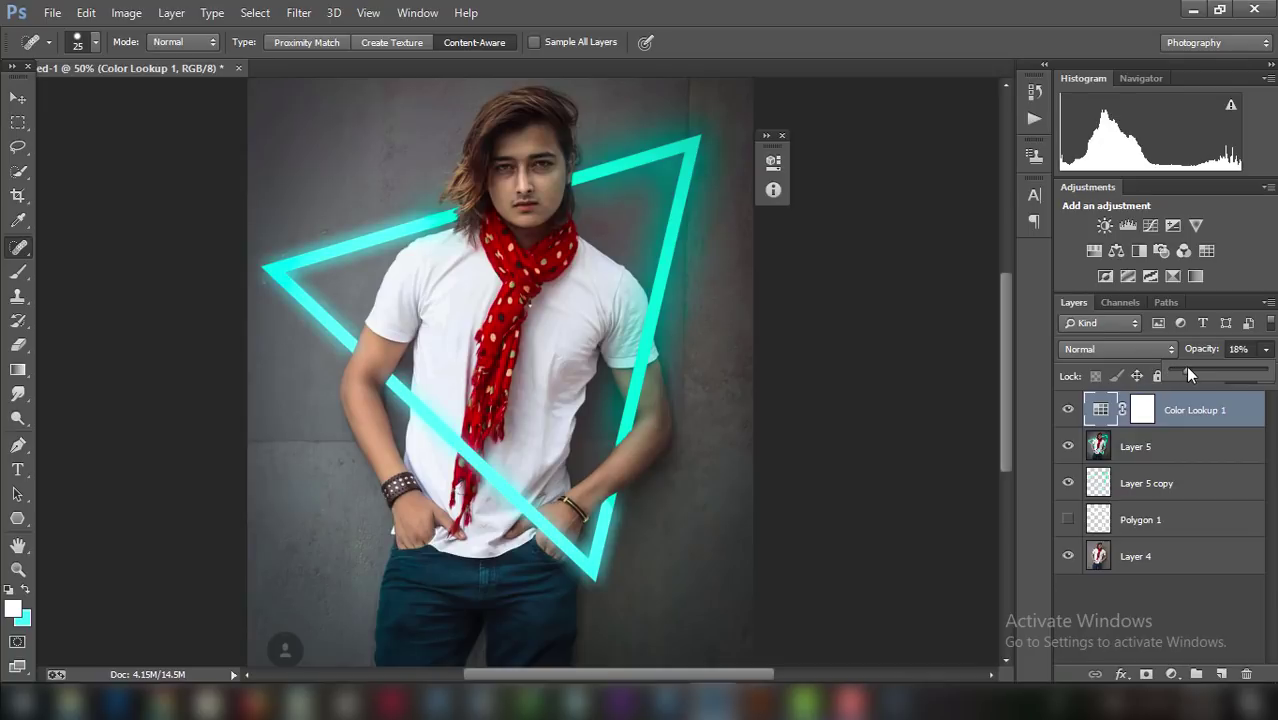
{"action": "right_click", "coordinate": [1141, 419]}
Merge the lookup into Layer 5 and add Selective Color giving the Blacks Cyan +20 and less yellow.
{"action": "left_click", "coordinate": [880, 536]}
{"action": "left_click", "coordinate": [1171, 275]}
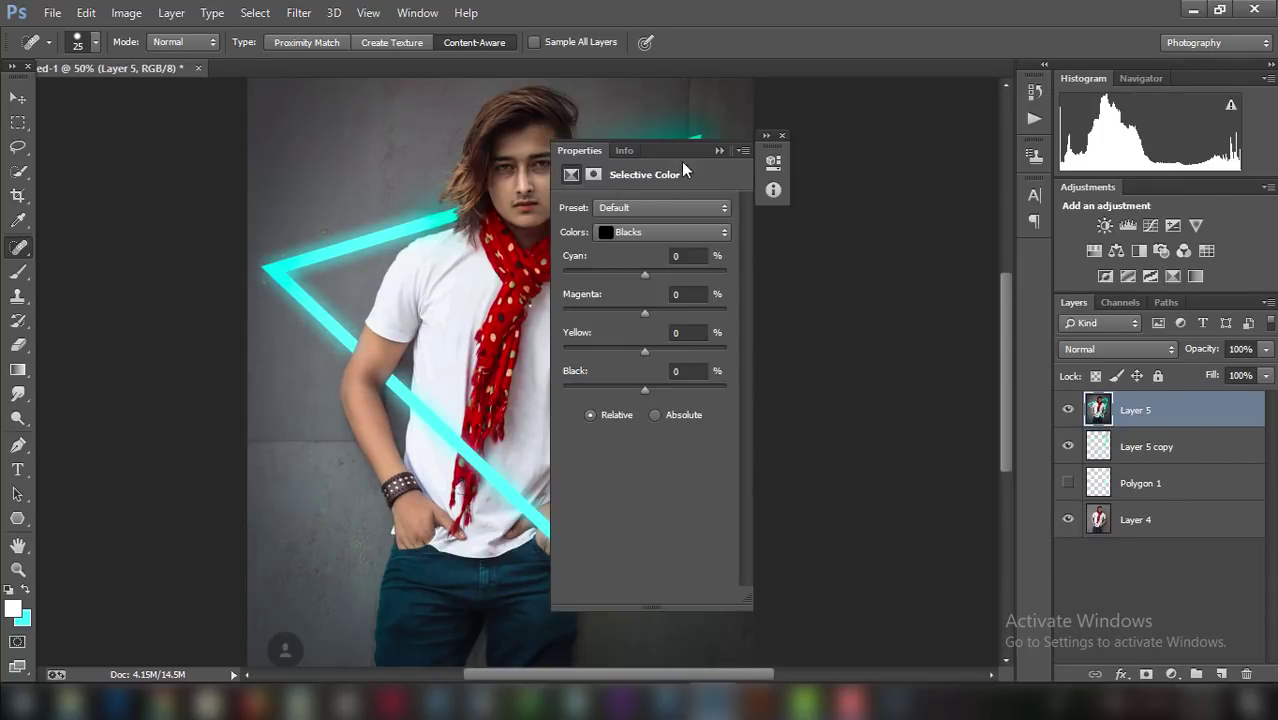
{"action": "mouse_move", "coordinate": [681, 161]}
{"action": "left_mouse_down"}
{"action": "mouse_move", "coordinate": [873, 165]}
{"action": "mouse_move", "coordinate": [935, 114]}
{"action": "left_mouse_up"}
{"action": "left_click_drag", "start_coordinate": [885, 374], "coordinate": [879, 378]}
{"action": "key", "text": "ctrl+minus"}
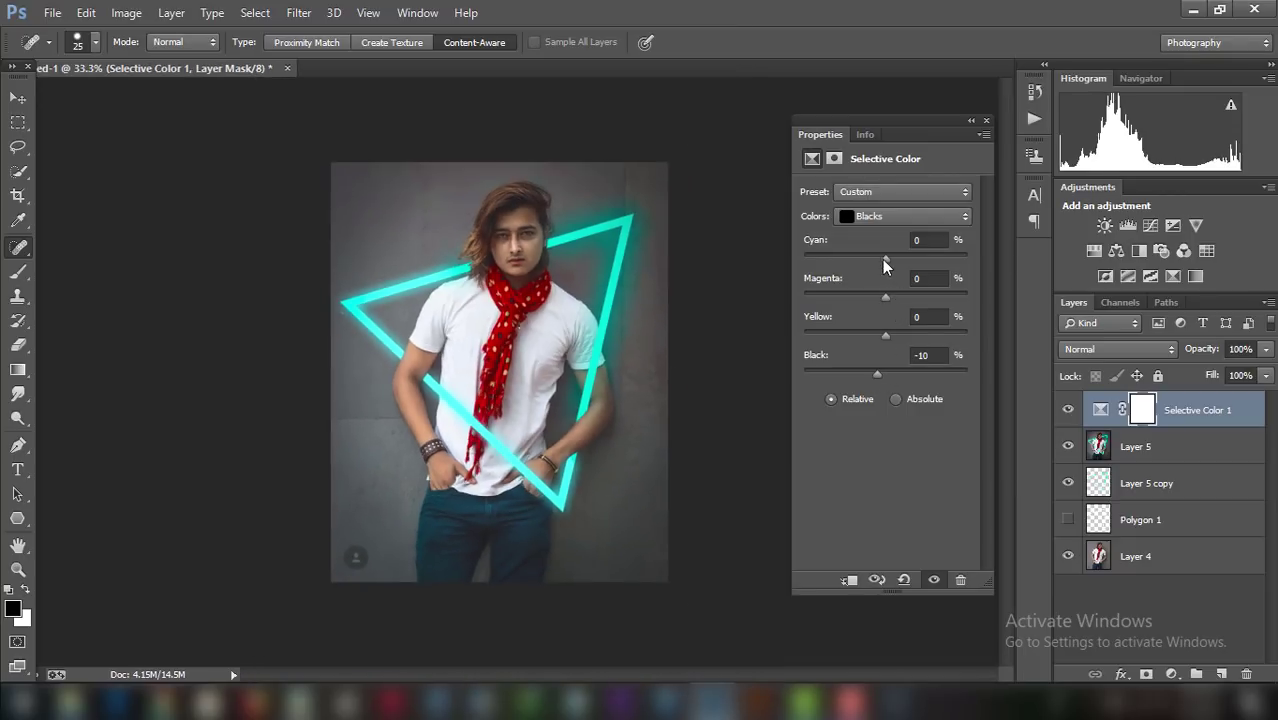
{"action": "mouse_move", "coordinate": [885, 258]}
{"action": "left_mouse_down"}
{"action": "mouse_move", "coordinate": [913, 263]}
{"action": "mouse_move", "coordinate": [901, 261]}
{"action": "mouse_move", "coordinate": [892, 300]}
{"action": "left_mouse_up"}
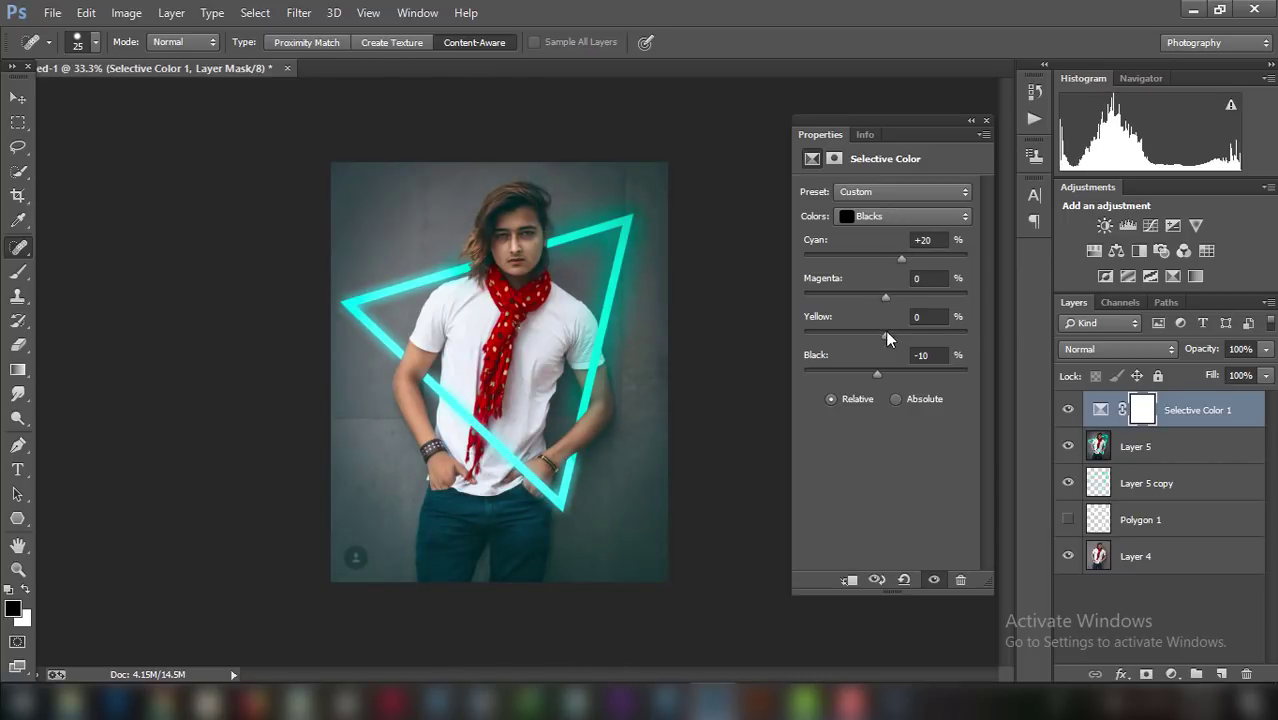
{"action": "mouse_move", "coordinate": [887, 339]}
{"action": "left_mouse_down"}
{"action": "mouse_move", "coordinate": [895, 378]}
{"action": "mouse_move", "coordinate": [883, 377]}
{"action": "left_mouse_up"}
{"action": "left_click", "coordinate": [970, 120]}
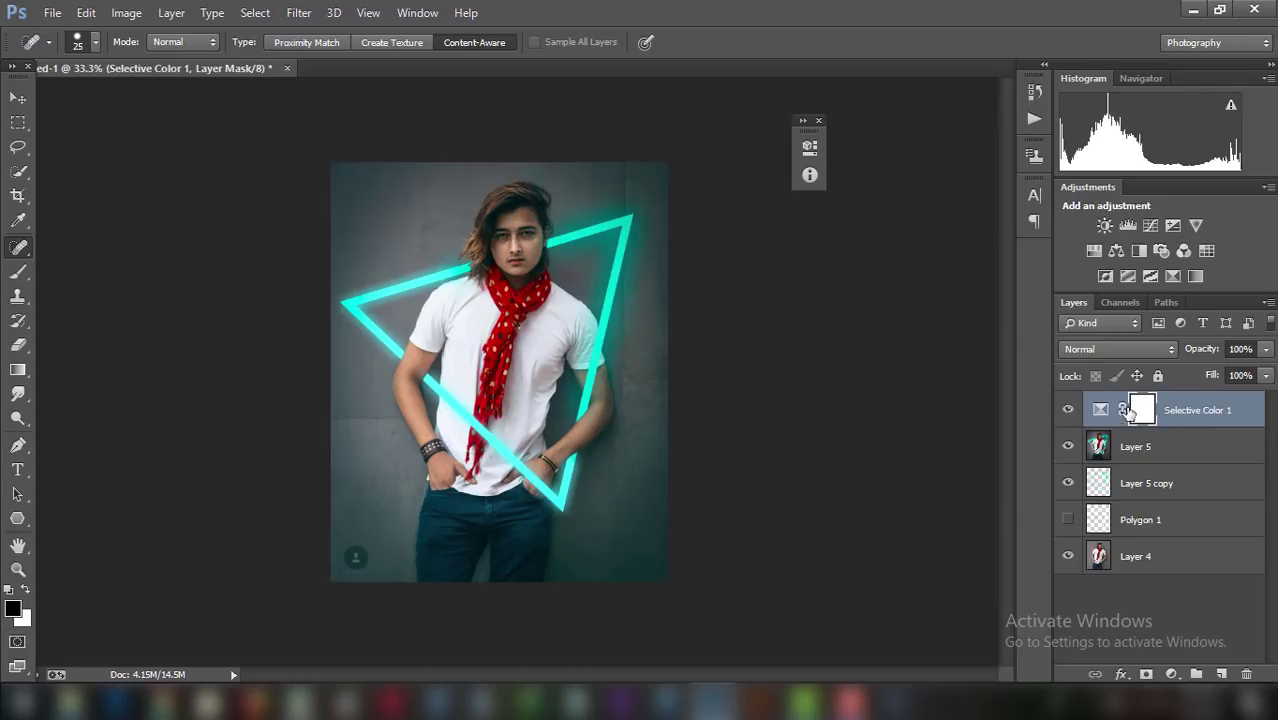